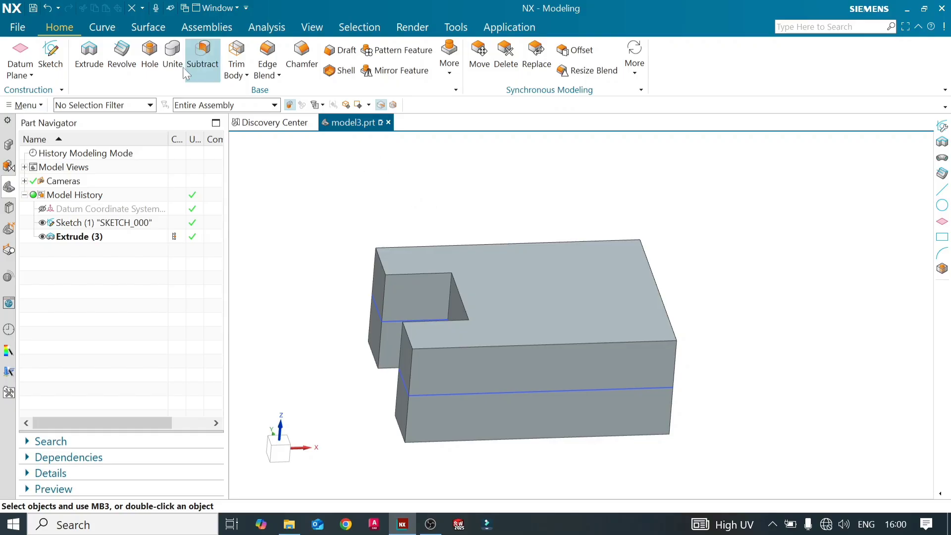
# Place a simple hole on the block's top face beside the notch and set its diameter to 10 mm.
pyautogui.click(153, 55)
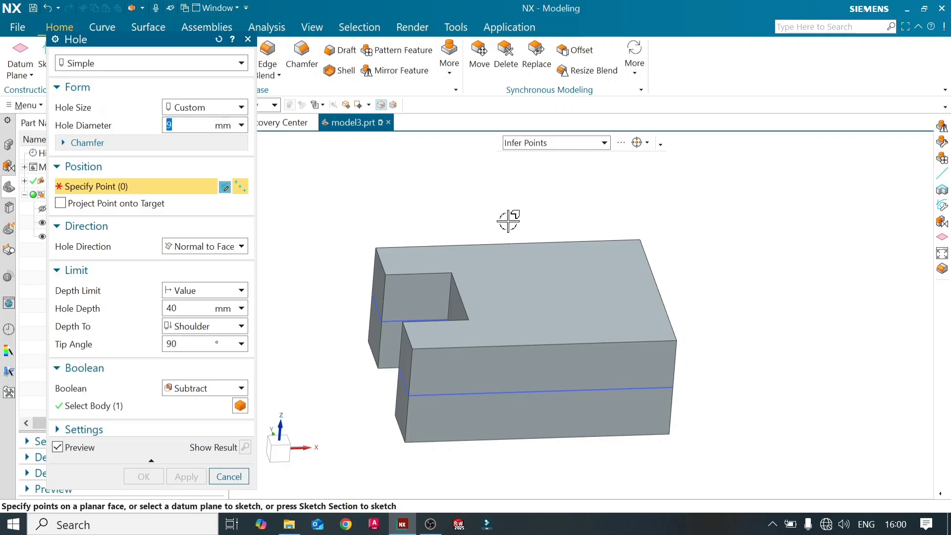
pyautogui.moveTo(505, 217); pyautogui.dragTo(496, 242, button='middle')
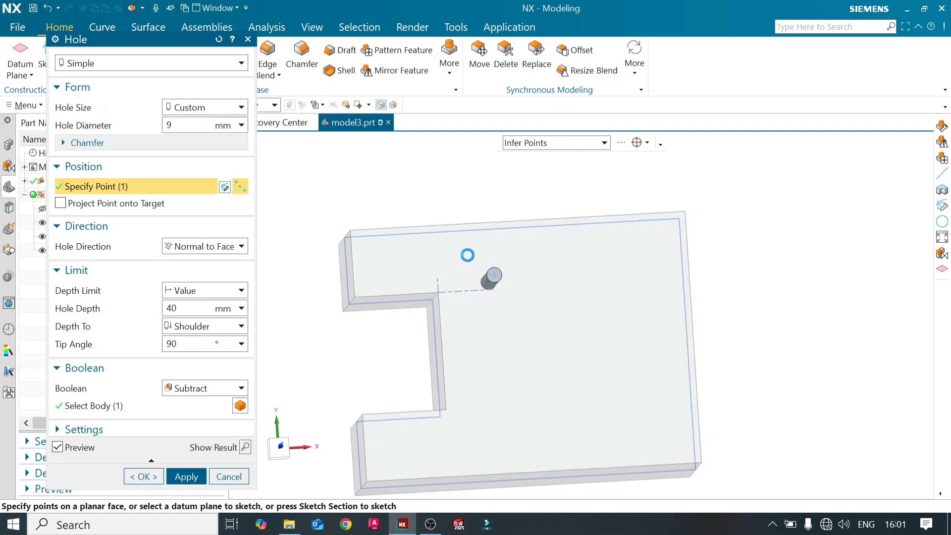
pyautogui.click(492, 277)
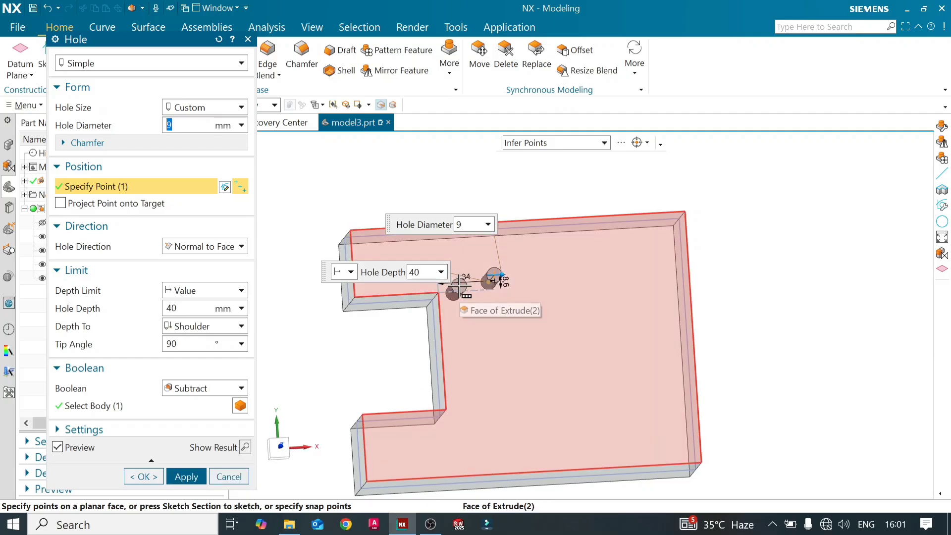
pyautogui.click(459, 286)
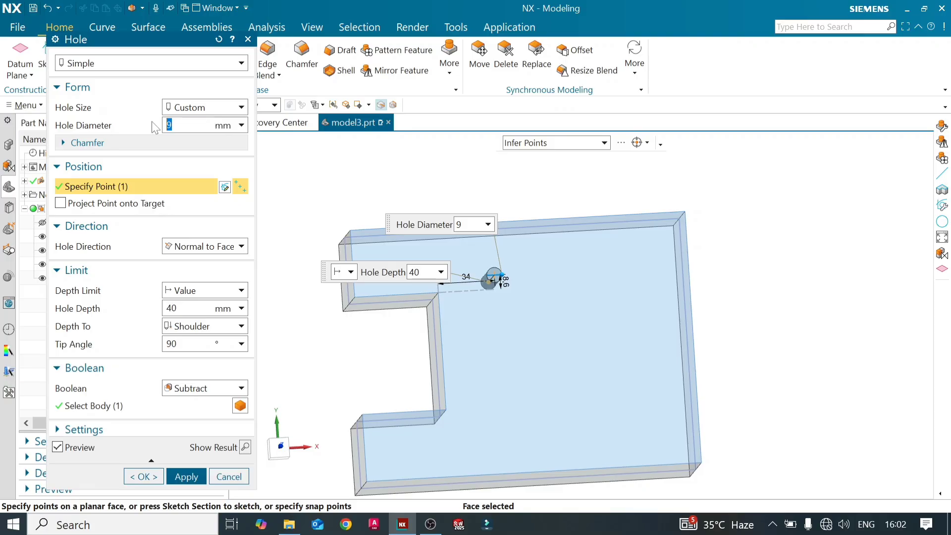
pyautogui.press('Return')
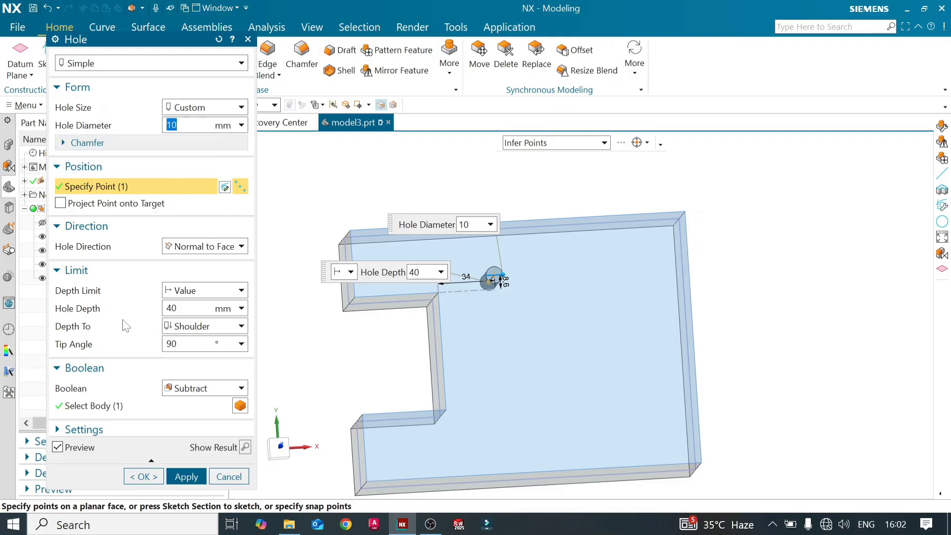
# Set the hole's depth to 120 mm so that it extends beyond the bottom of the block.
pyautogui.doubleClick(172, 308)
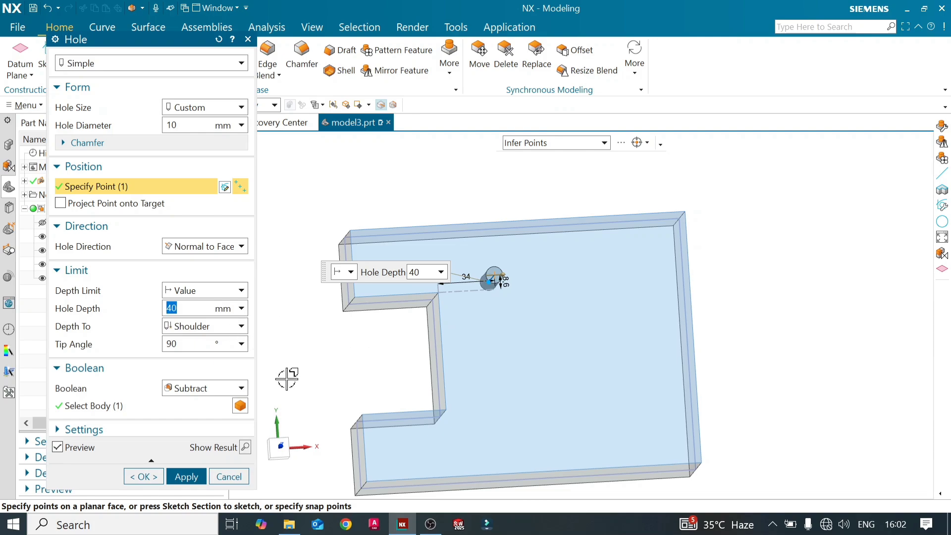
pyautogui.moveTo(327, 365); pyautogui.dragTo(337, 298, button='middle')
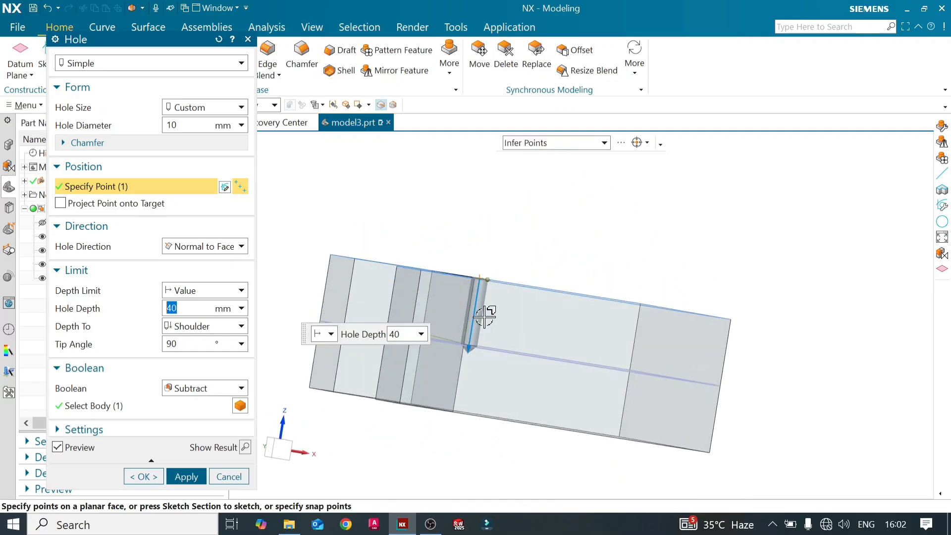
pyautogui.moveTo(482, 248); pyautogui.dragTo(475, 225, button='middle')
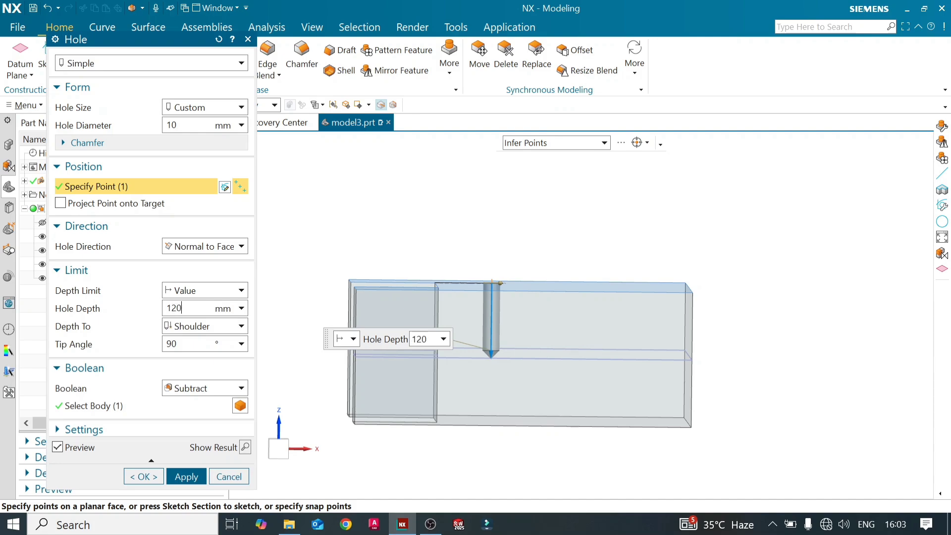
pyautogui.press('Return')
pyautogui.moveTo(284, 274); pyautogui.dragTo(541, 246, button='middle')
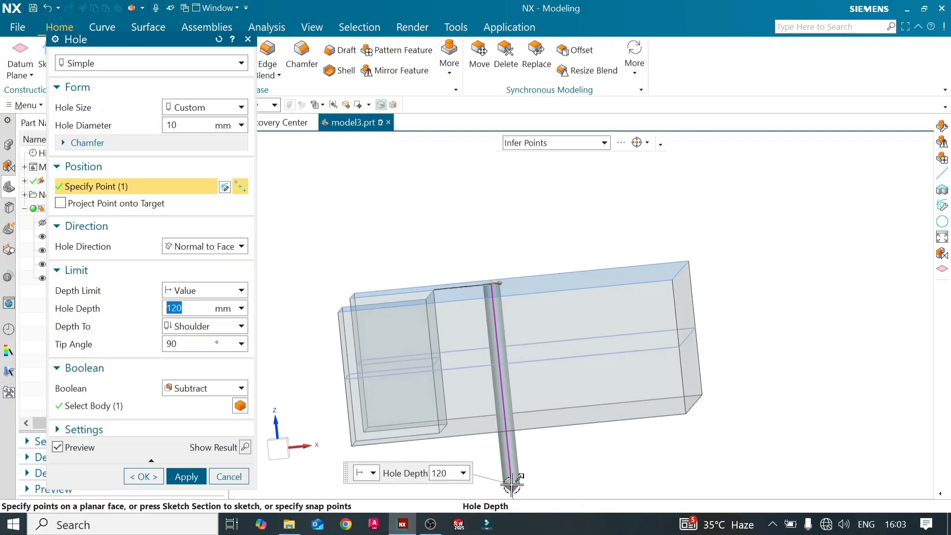
# Shorten the hole interactively in the model, first to 102 mm and finally to a depth of 82 mm.
pyautogui.moveTo(511, 484); pyautogui.dragTo(506, 454)
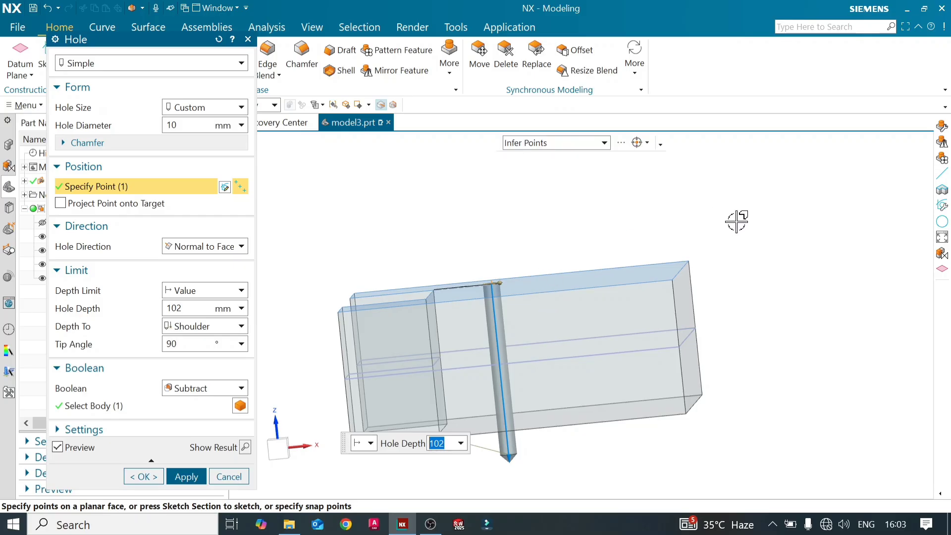
pyautogui.moveTo(393, 257); pyautogui.dragTo(393, 287, button='middle')
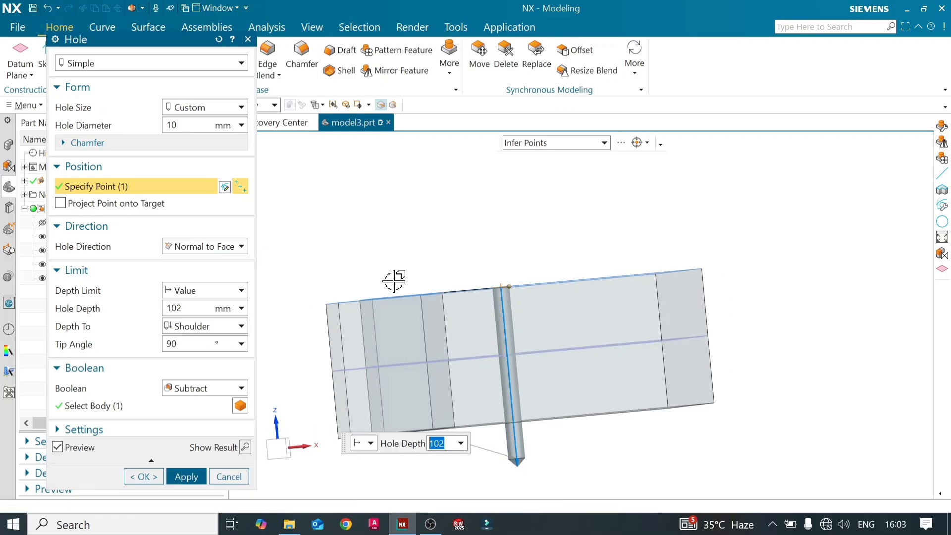
pyautogui.moveTo(518, 462); pyautogui.dragTo(511, 429)
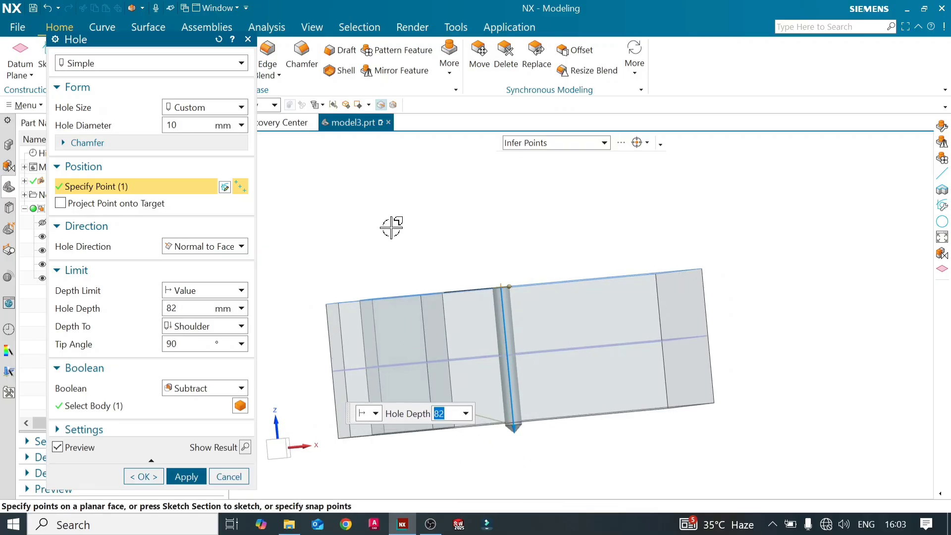
pyautogui.moveTo(392, 227)
pyautogui.mouseDown(button='middle')
pyautogui.moveTo(371, 223)
pyautogui.moveTo(381, 229)
pyautogui.mouseUp(button='middle')
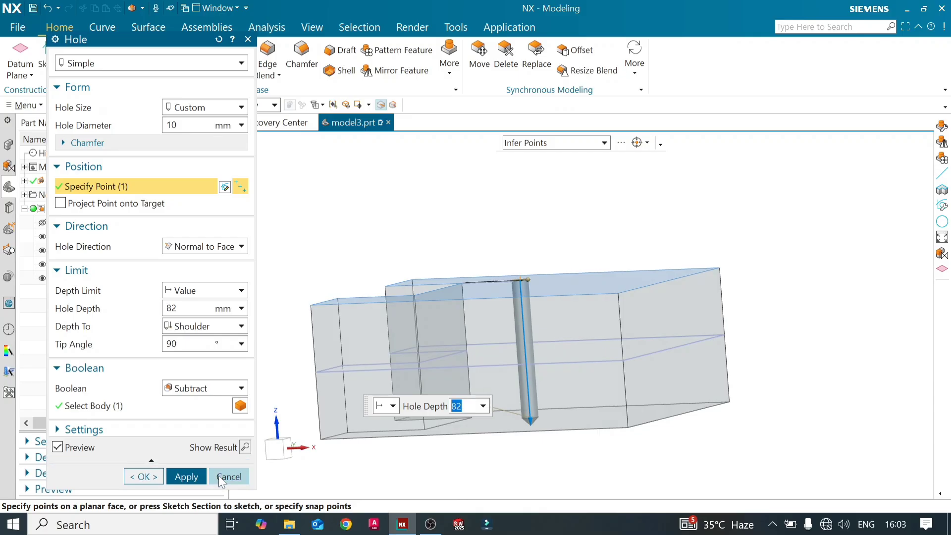
# Show the resulting hole in the solid block, inspect it from above, and return to the editable preview.
pyautogui.click(244, 448)
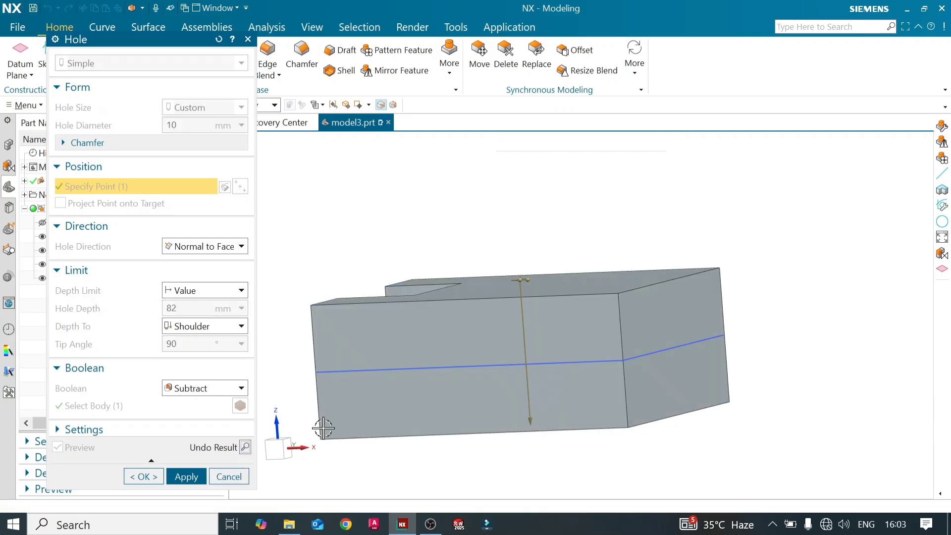
pyautogui.moveTo(510, 282); pyautogui.dragTo(528, 341, button='middle')
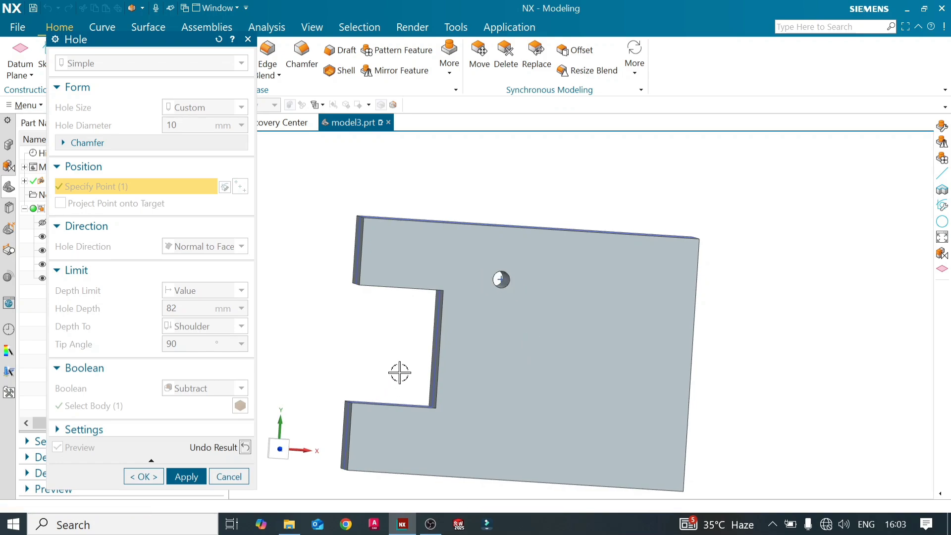
pyautogui.moveTo(499, 351); pyautogui.dragTo(509, 293, button='middle')
pyautogui.click(245, 447)
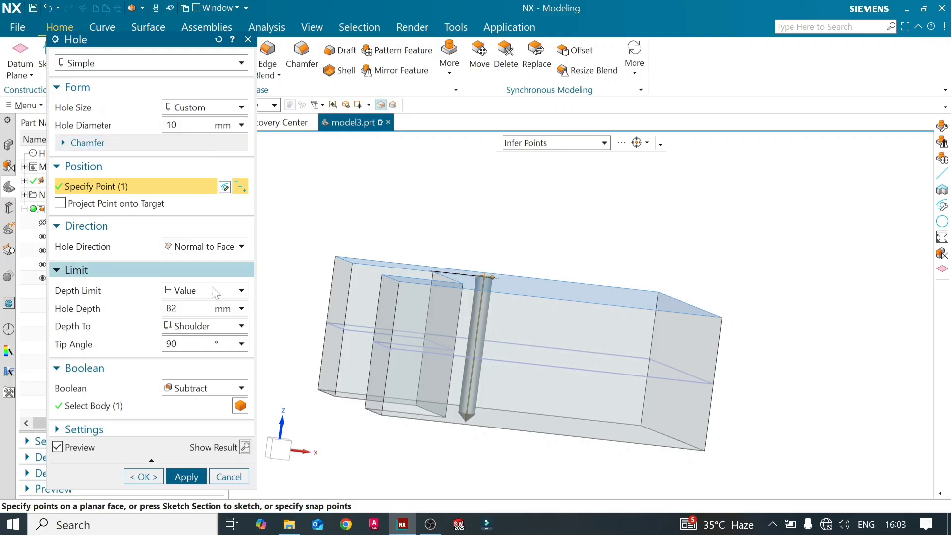
# Set the hole's depth to 50 mm.
pyautogui.doubleClick(172, 308)
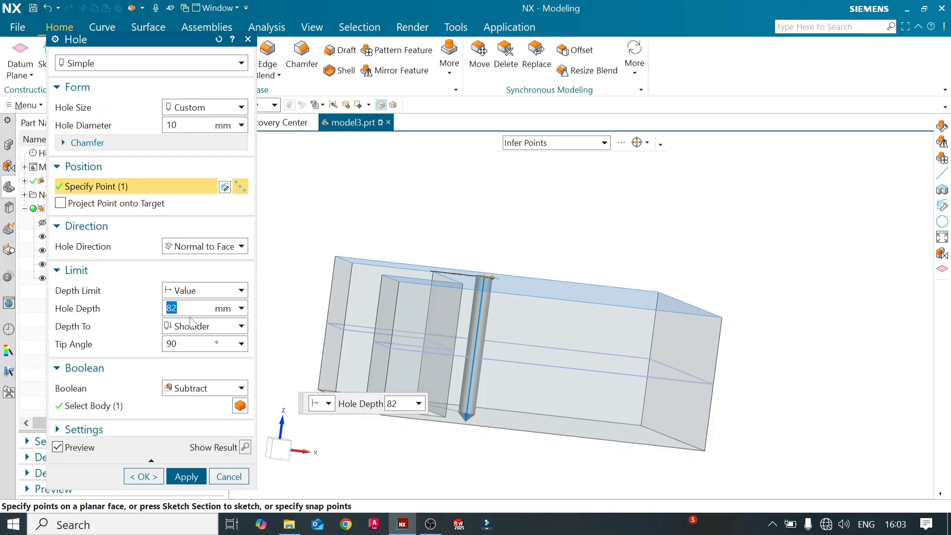
pyautogui.press('Return')
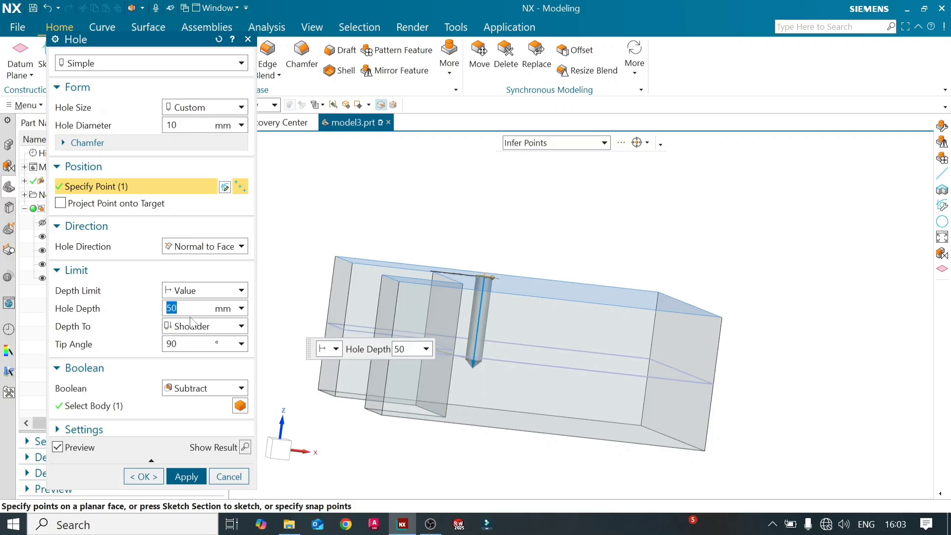
pyautogui.scroll(-1, 529, 287)
pyautogui.scroll(1, 532, 294)
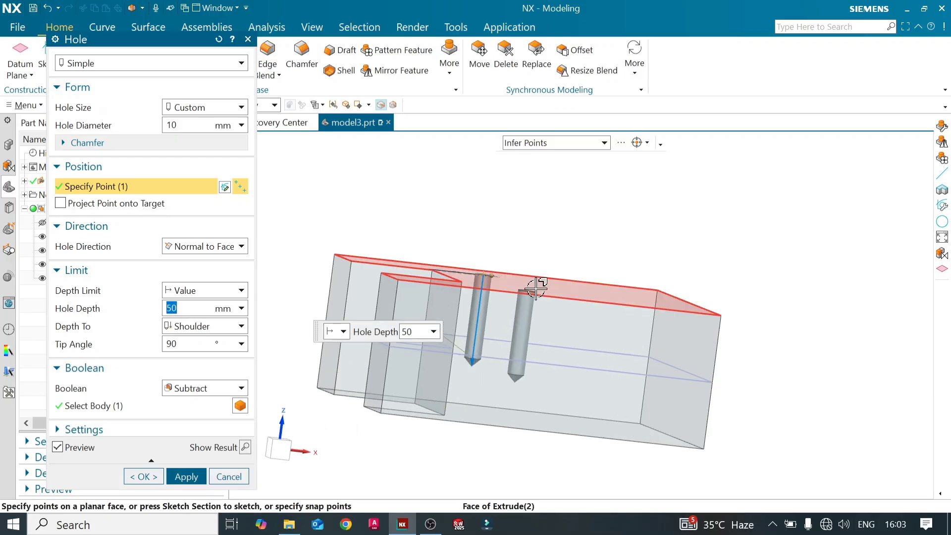
pyautogui.moveTo(516, 230); pyautogui.dragTo(486, 235, button='middle')
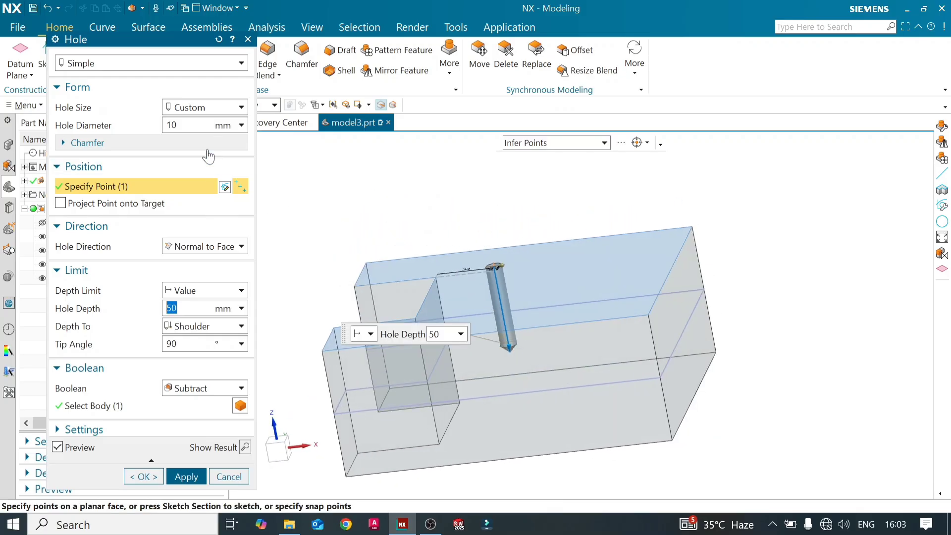
# Set the hole's diameter to 20 mm.
pyautogui.moveTo(179, 125); pyautogui.dragTo(165, 126)
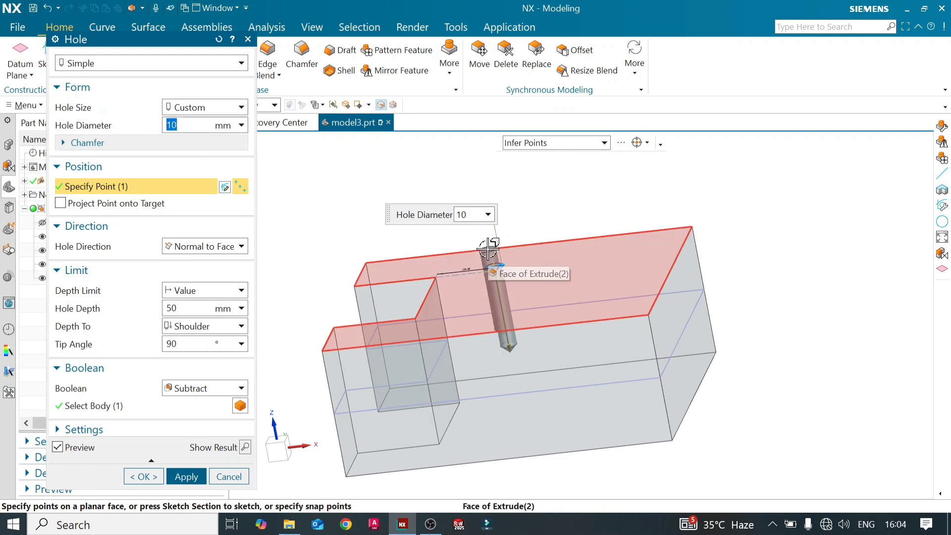
pyautogui.write('2')
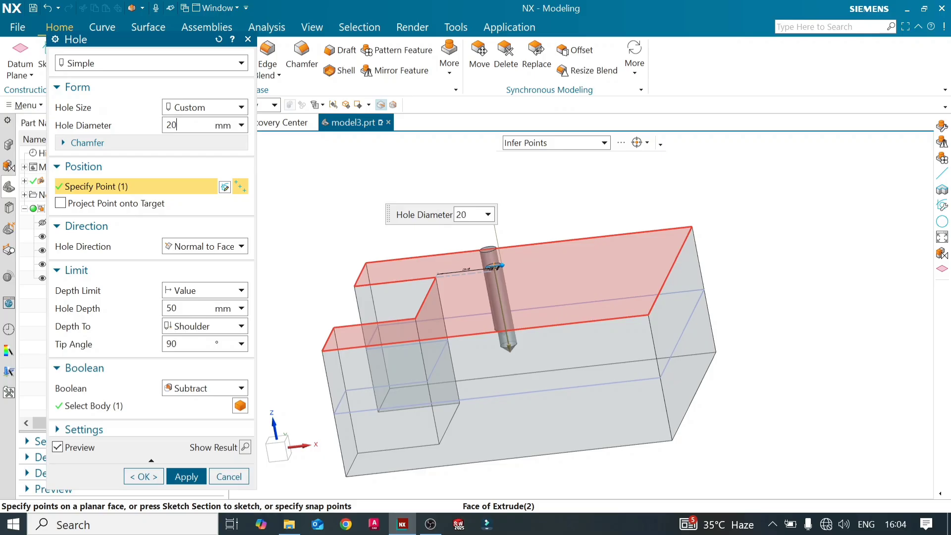
pyautogui.press('Return')
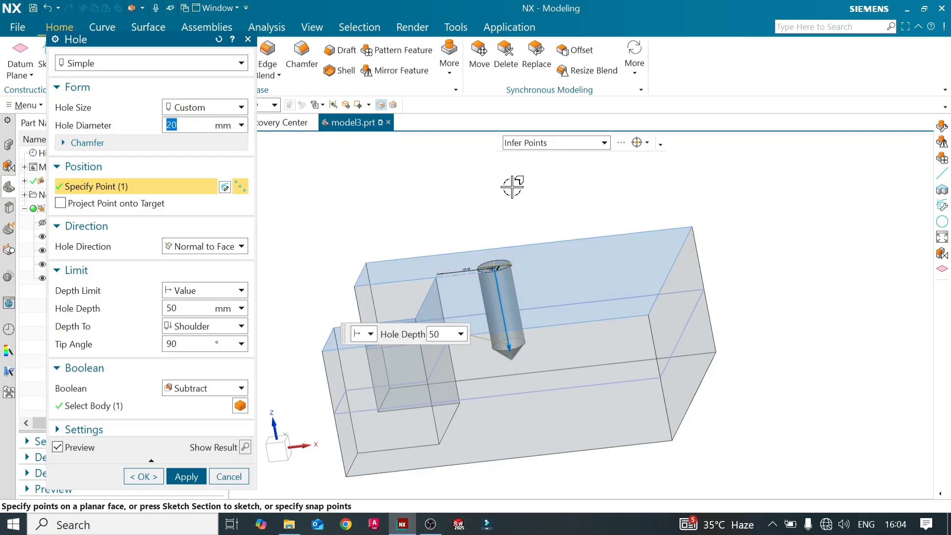
pyautogui.moveTo(512, 186); pyautogui.dragTo(484, 200, button='middle')
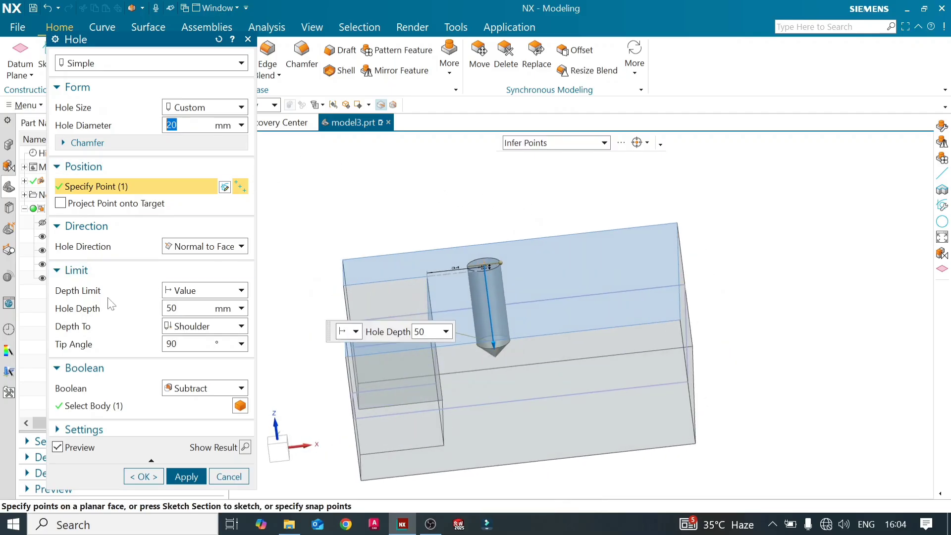
# Make the hole's depth run to the tip instead of the shoulder.
pyautogui.click(237, 326)
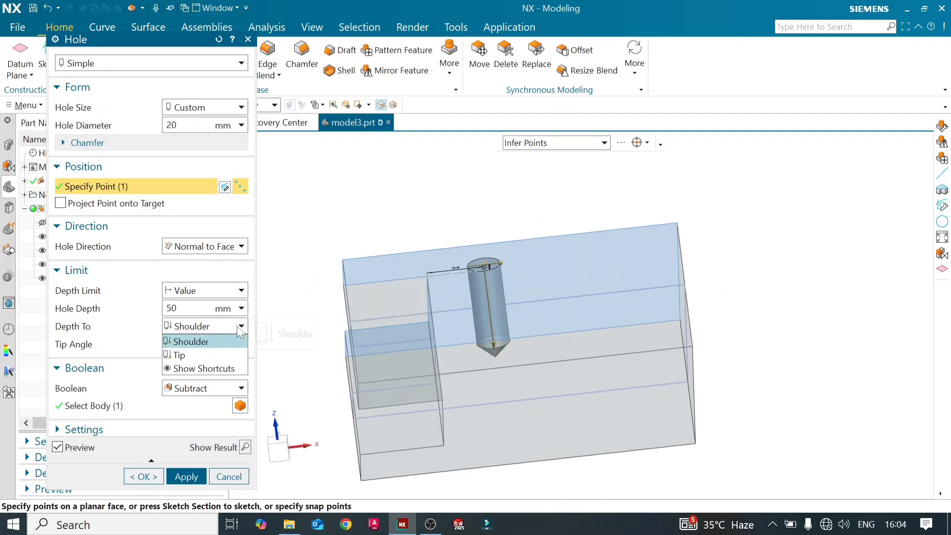
pyautogui.click(219, 353)
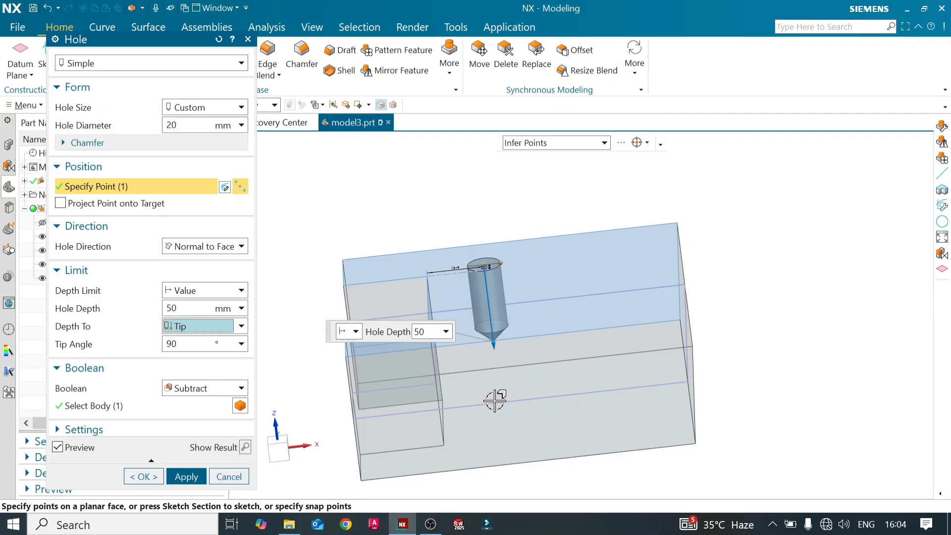
pyautogui.moveTo(495, 400); pyautogui.dragTo(485, 382, button='middle')
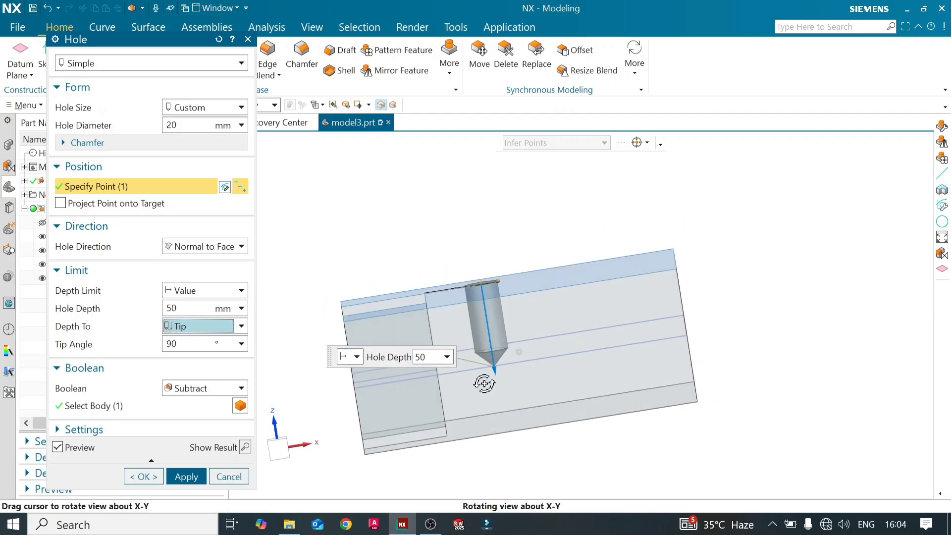
# Set the hole's tip angle to 120° and inspect the conical end.
pyautogui.moveTo(182, 343); pyautogui.dragTo(165, 344)
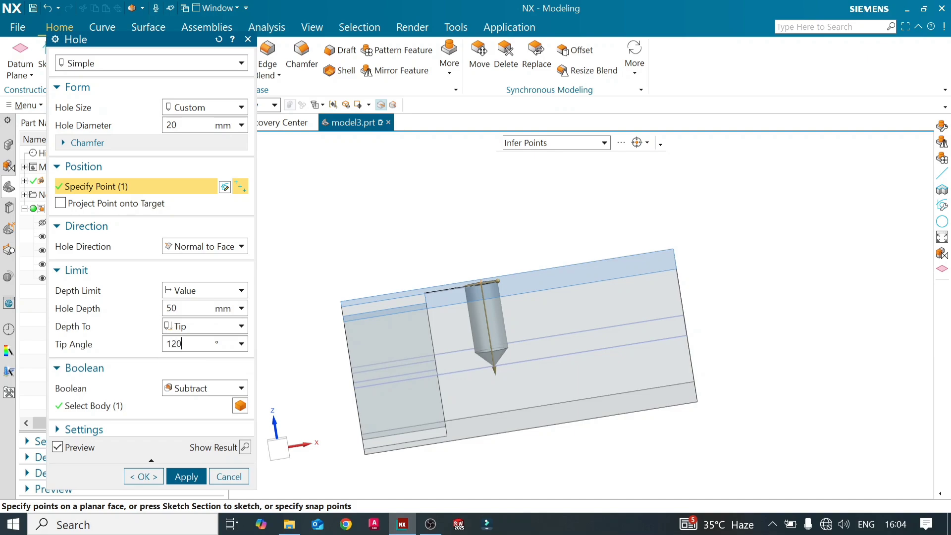
pyautogui.write('120')
pyautogui.press('Return')
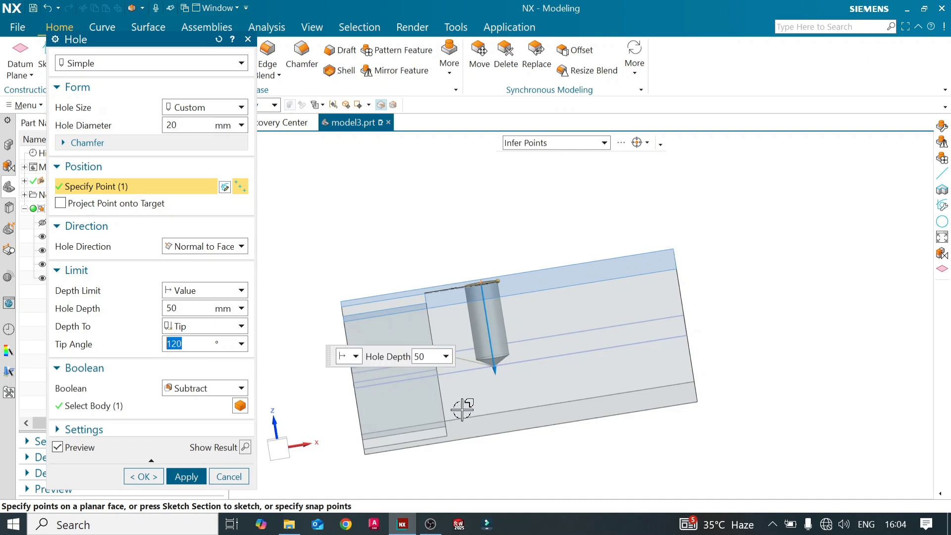
pyautogui.moveTo(461, 393)
pyautogui.mouseDown(button='middle')
pyautogui.moveTo(444, 382)
pyautogui.moveTo(458, 418)
pyautogui.moveTo(463, 382)
pyautogui.mouseUp(button='middle')
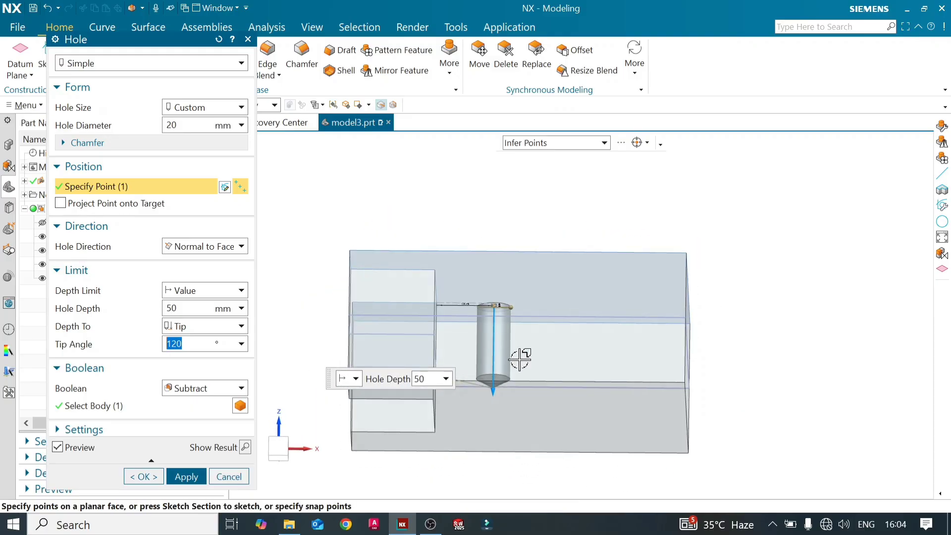
pyautogui.moveTo(521, 357); pyautogui.dragTo(495, 365, button='middle')
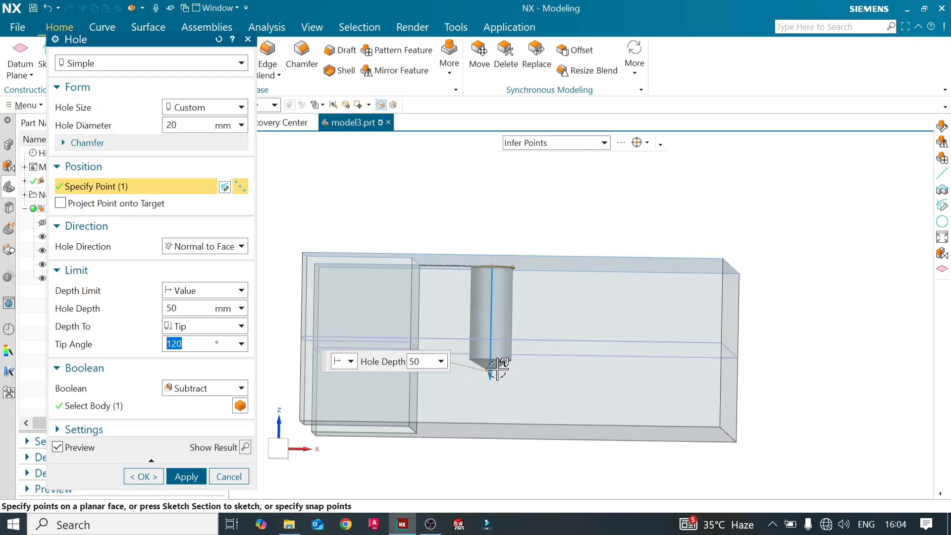
pyautogui.scroll(-5, 497, 368)
pyautogui.scroll(3, 478, 381)
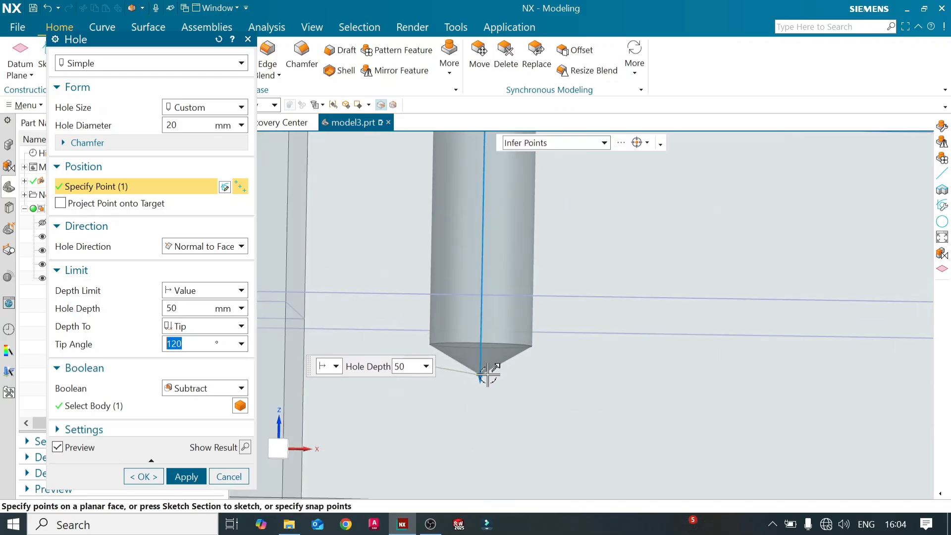
pyautogui.scroll(1, 494, 438)
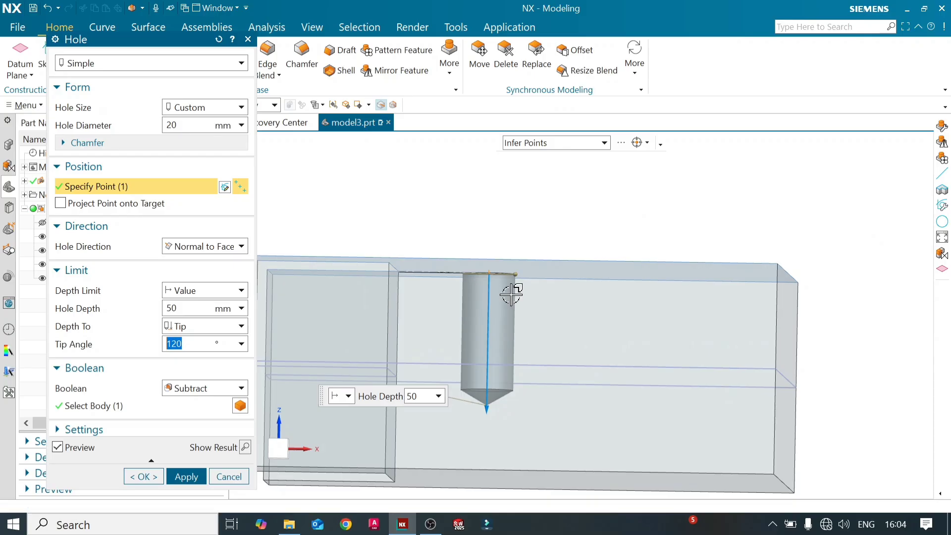
pyautogui.scroll(1, 559, 205)
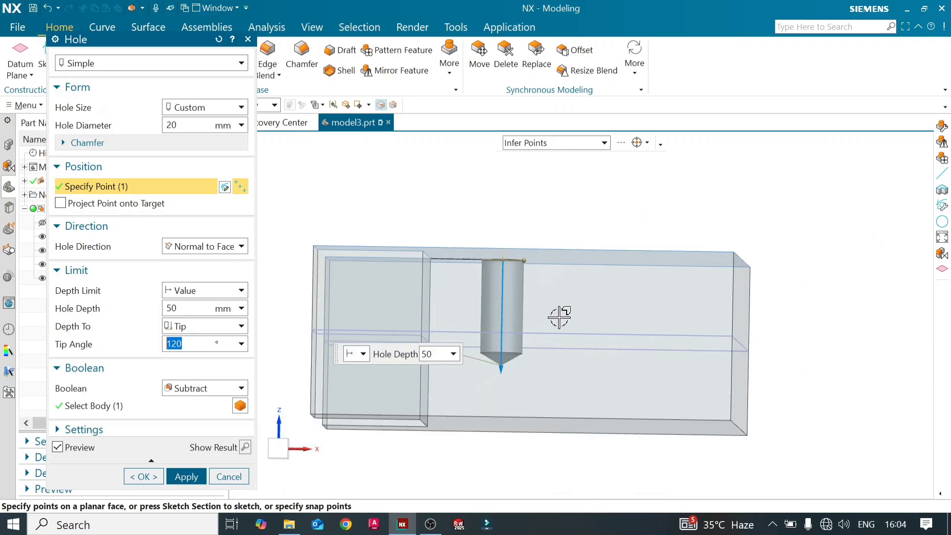
# Set the hole's depth limit to Until Selected and pick the block's bottom face as the end object.
pyautogui.click(240, 291)
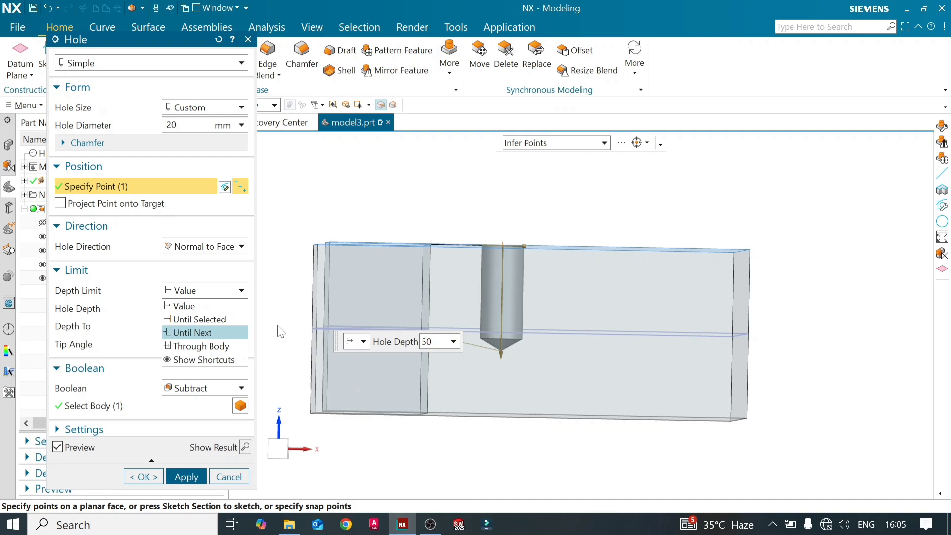
pyautogui.click(226, 318)
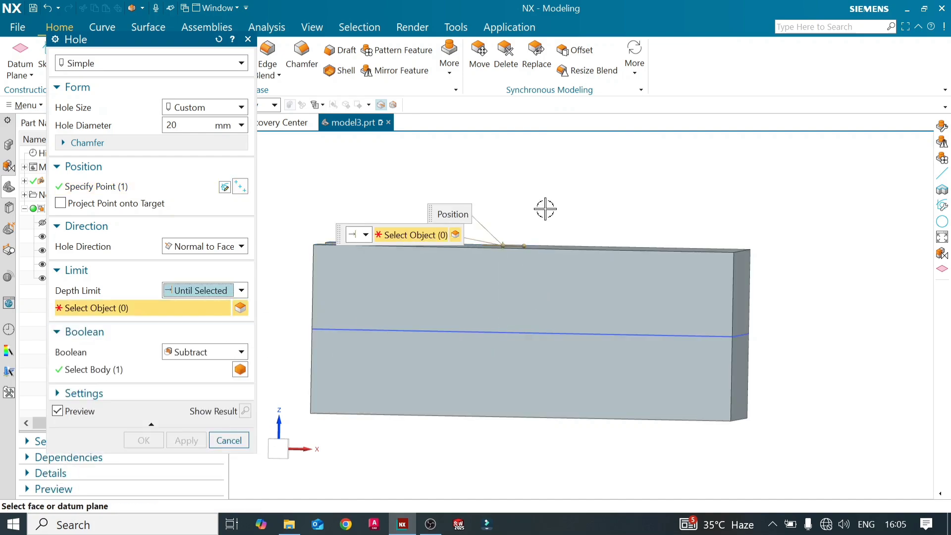
pyautogui.moveTo(544, 208)
pyautogui.mouseDown(button='middle')
pyautogui.moveTo(544, 277)
pyautogui.moveTo(547, 221)
pyautogui.mouseUp(button='middle')
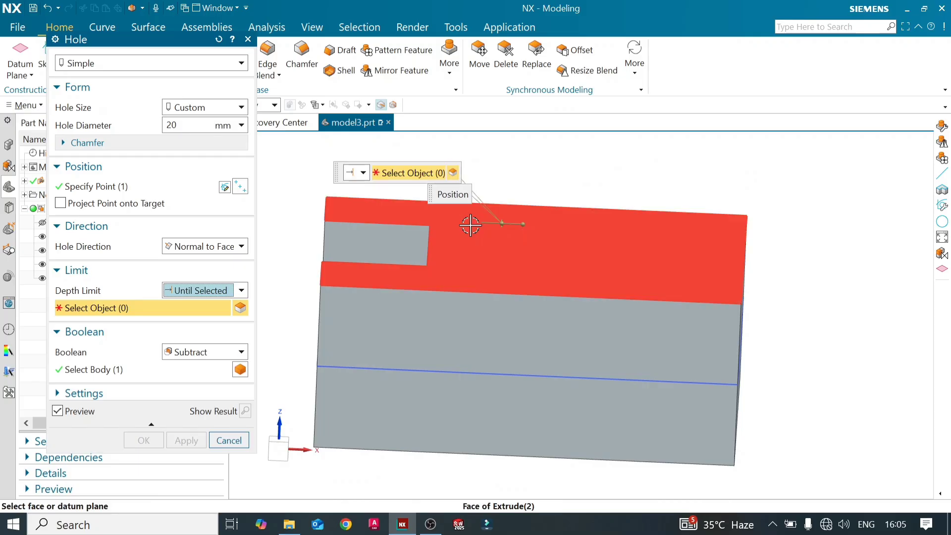
pyautogui.moveTo(533, 363); pyautogui.dragTo(548, 340, button='middle')
pyautogui.click(556, 330)
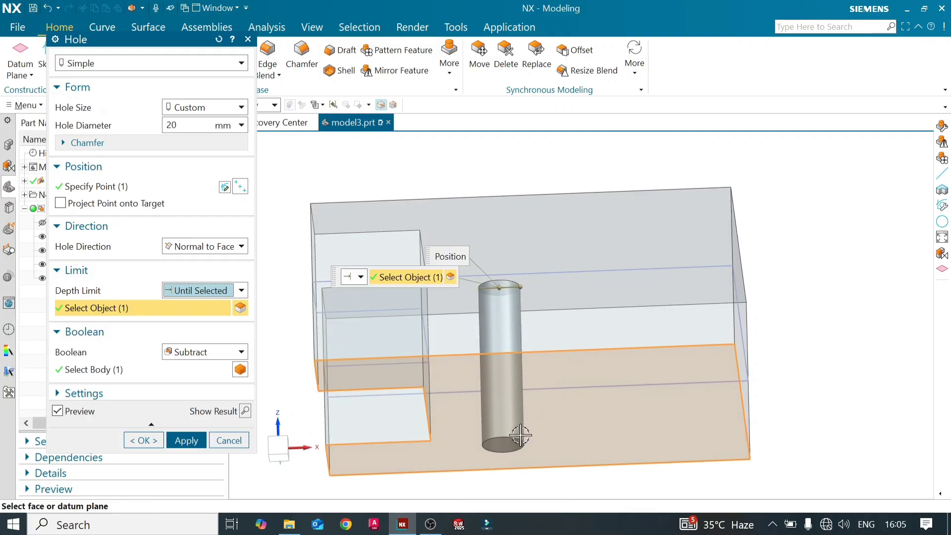
pyautogui.moveTo(535, 374); pyautogui.dragTo(522, 441, button='middle')
# Show the hole's result in the solid block, examine it from several angles, and return to the editable preview.
pyautogui.click(245, 411)
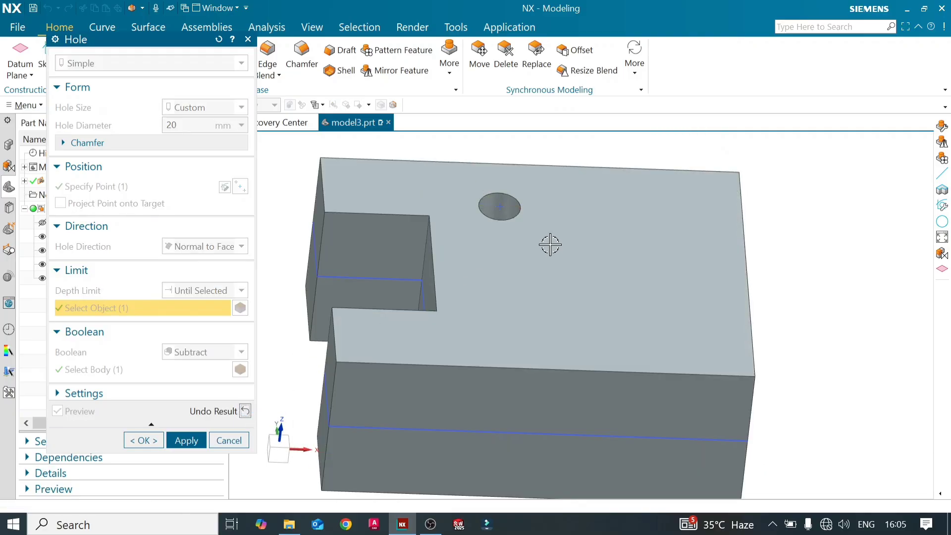
pyautogui.moveTo(611, 240); pyautogui.dragTo(659, 273, button='middle')
pyautogui.scroll(-2, 814, 281)
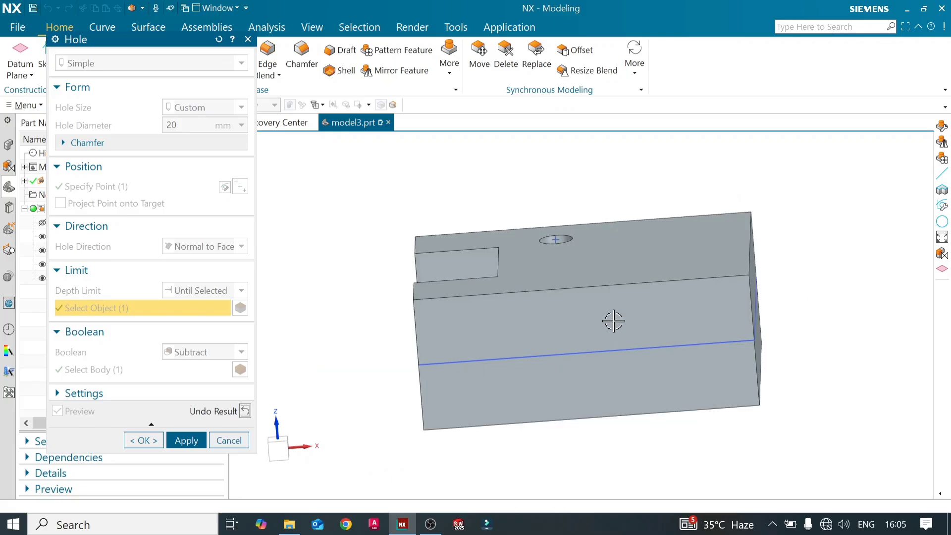
pyautogui.moveTo(608, 308); pyautogui.dragTo(612, 335, button='middle')
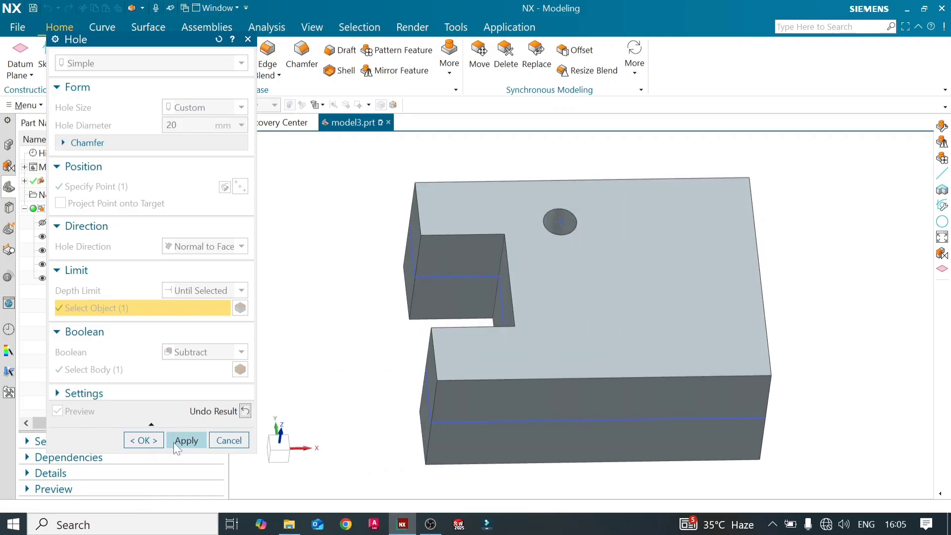
pyautogui.click(244, 411)
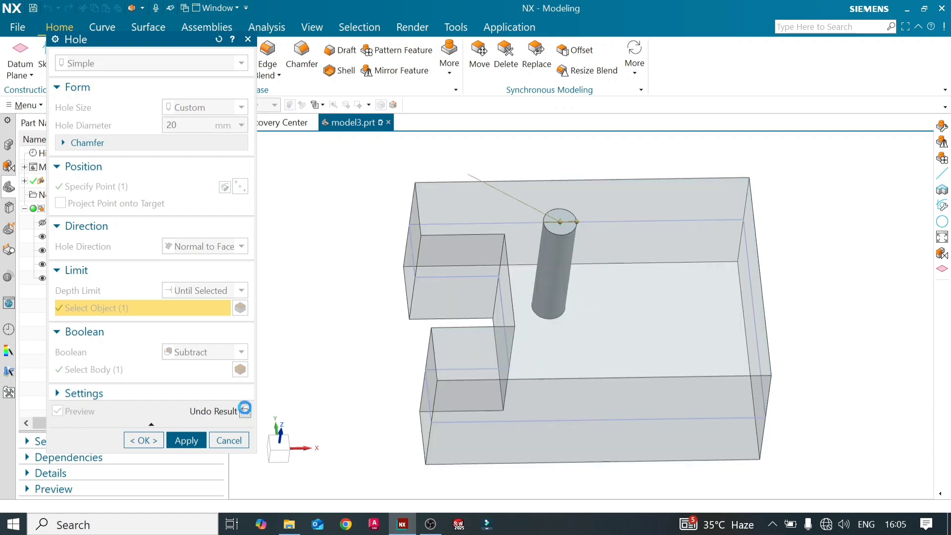
# Set the hole's depth limit to Until Next and inspect the previewed hole, keeping the Boolean operation as Subtract.
pyautogui.click(240, 292)
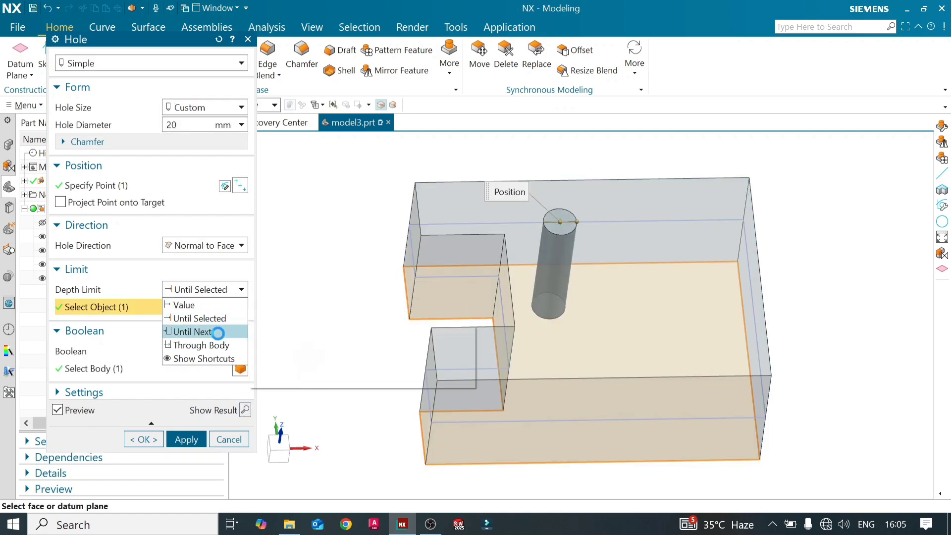
pyautogui.click(219, 331)
pyautogui.moveTo(570, 299); pyautogui.dragTo(577, 265, button='middle')
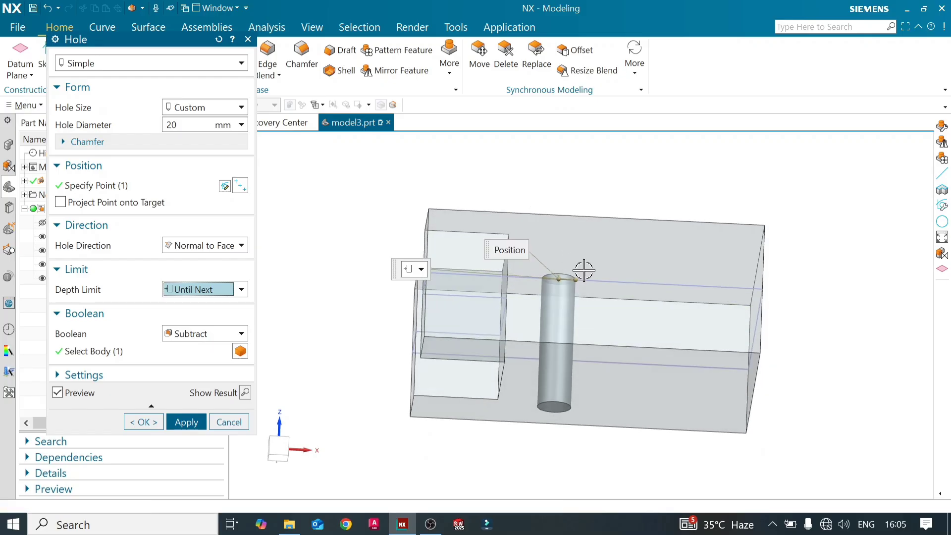
pyautogui.moveTo(575, 362); pyautogui.dragTo(571, 336, button='middle')
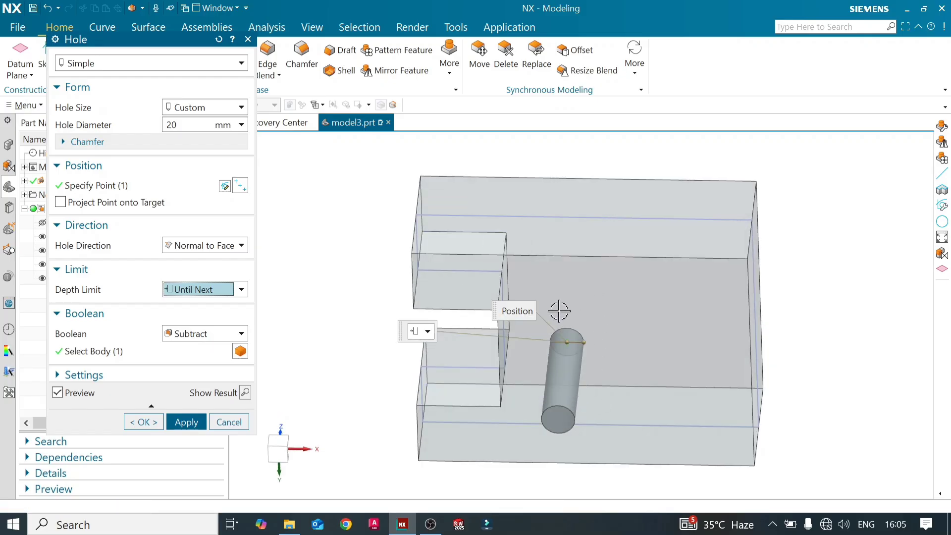
pyautogui.moveTo(632, 301); pyautogui.dragTo(543, 411, button='middle')
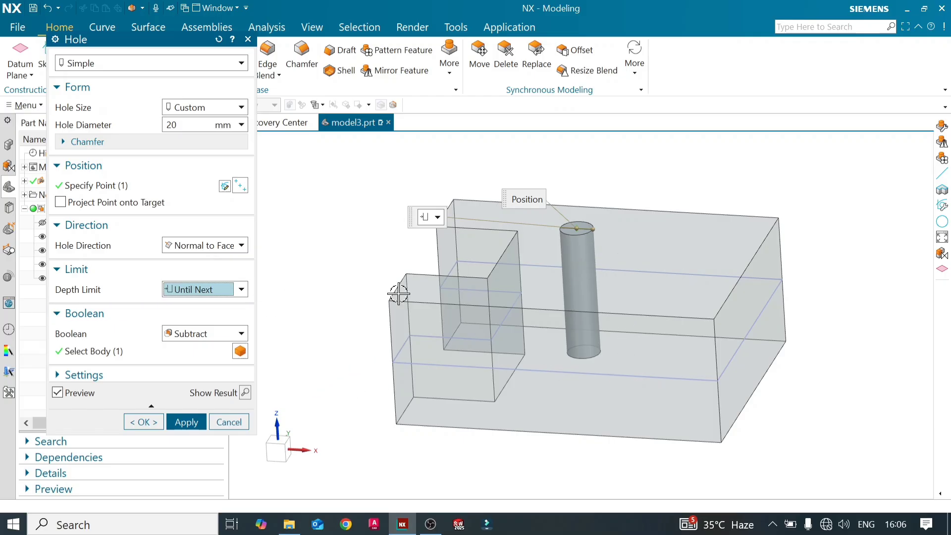
pyautogui.click(241, 333)
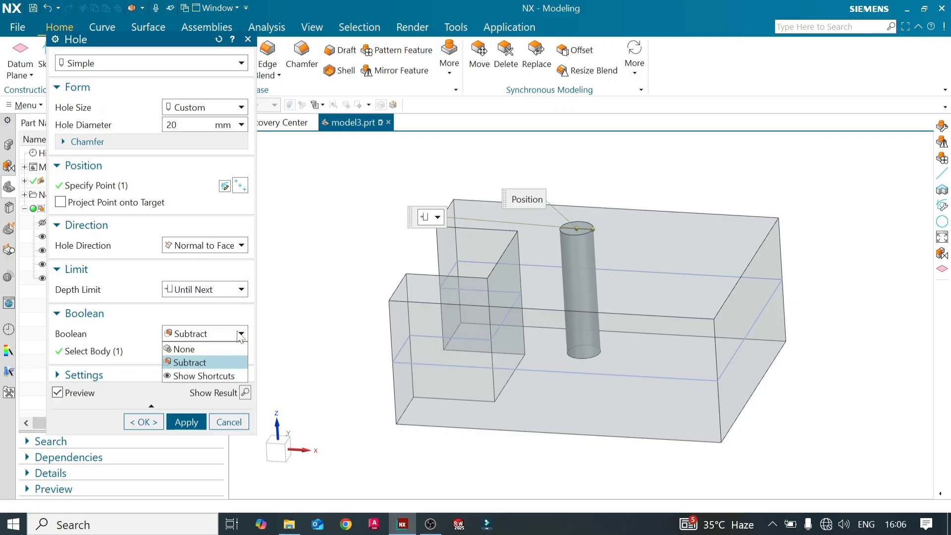
pyautogui.click(283, 301)
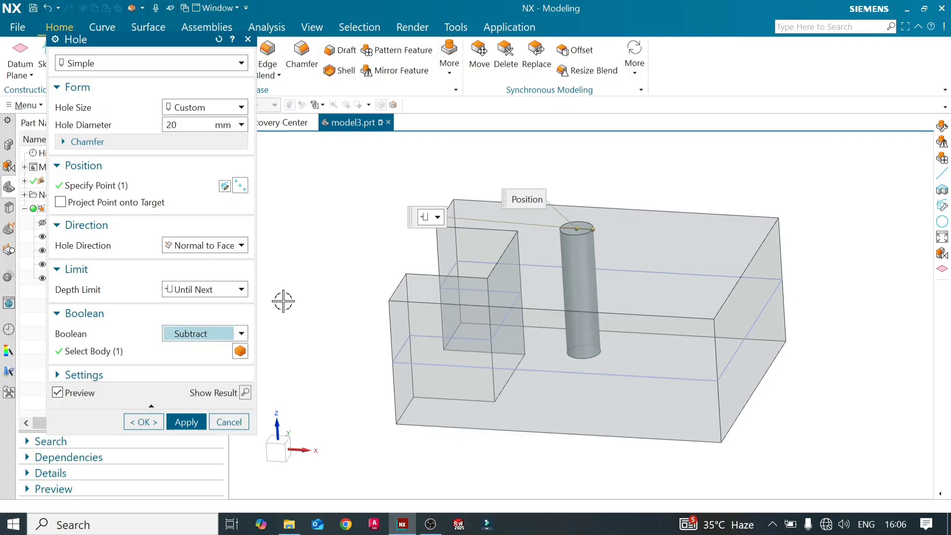
# Set the hole's depth limit to Through Body and inspect where the preview exits the block.
pyautogui.click(242, 289)
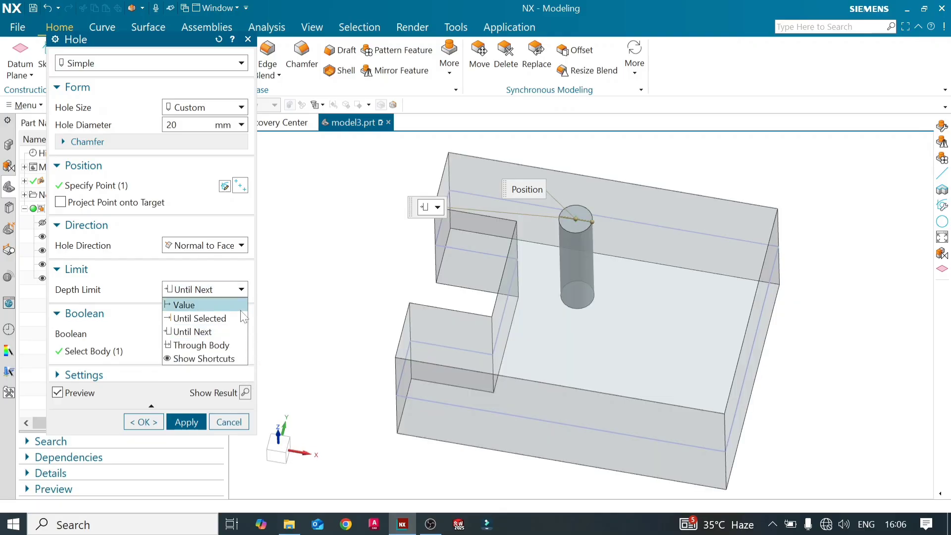
pyautogui.click(217, 352)
pyautogui.moveTo(577, 260); pyautogui.dragTo(574, 211, button='middle')
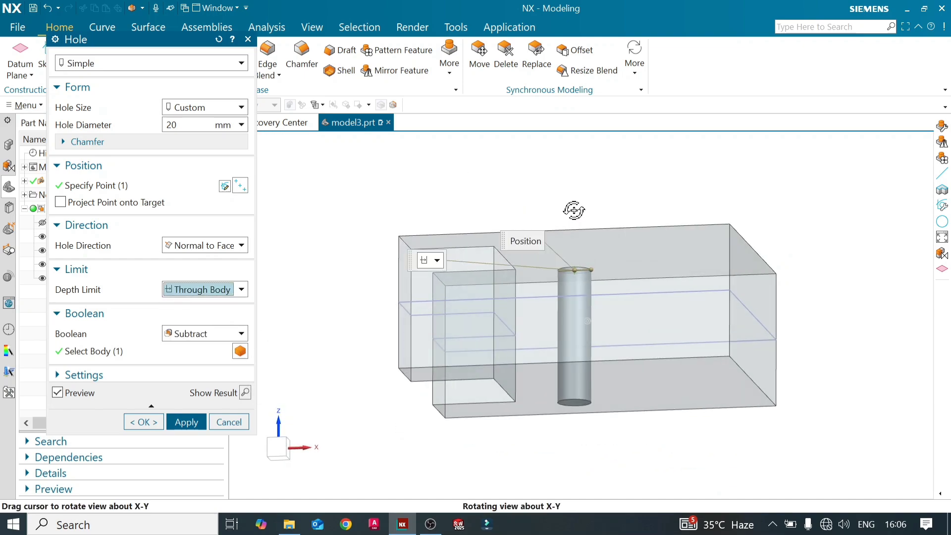
pyautogui.scroll(-3, 565, 391)
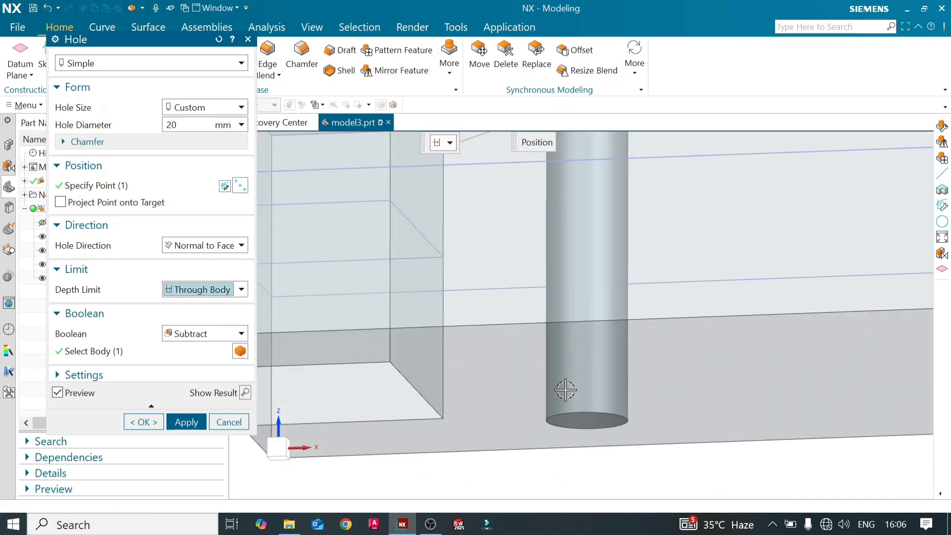
pyautogui.scroll(3, 566, 297)
pyautogui.moveTo(569, 282); pyautogui.dragTo(569, 325, button='middle')
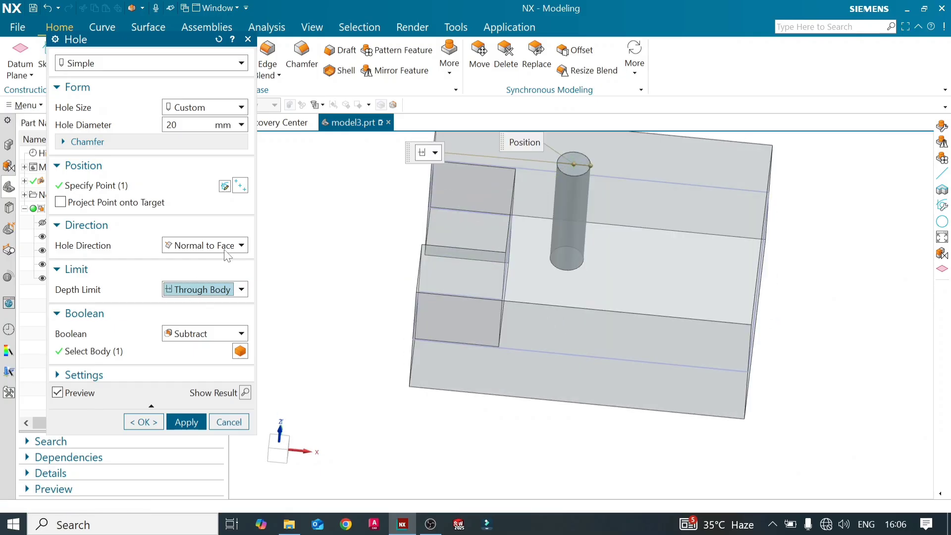
# Set the hole's depth limit to Value and view the conical tip inside the block.
pyautogui.click(241, 290)
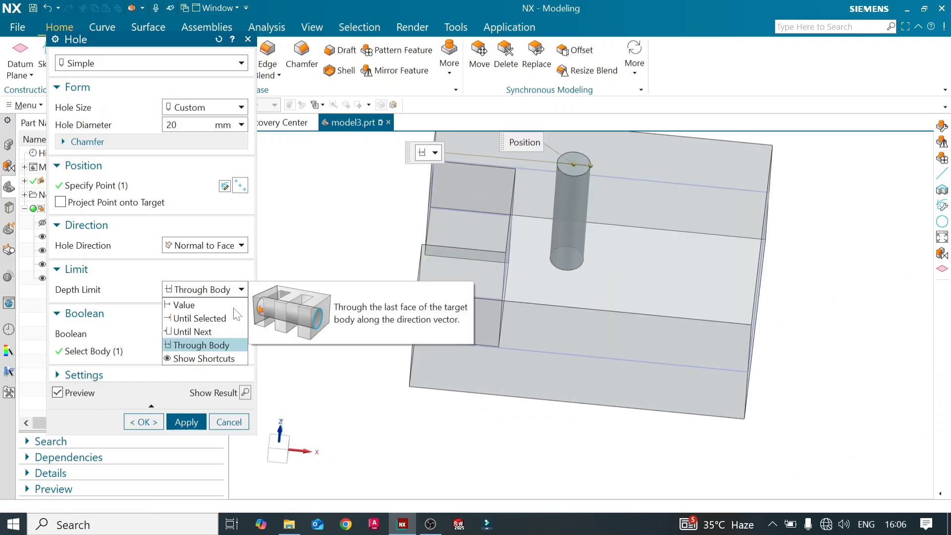
pyautogui.click(184, 305)
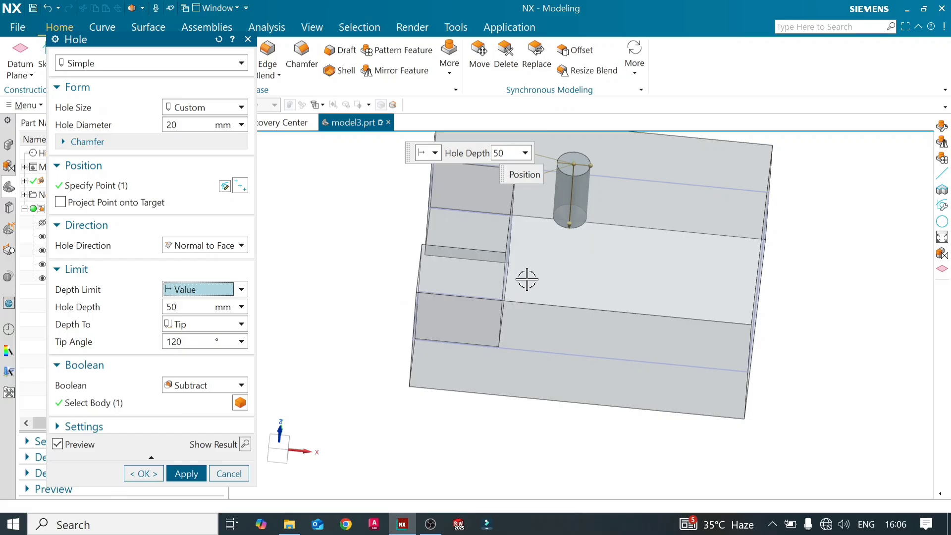
pyautogui.moveTo(527, 280); pyautogui.dragTo(427, 419, button='middle')
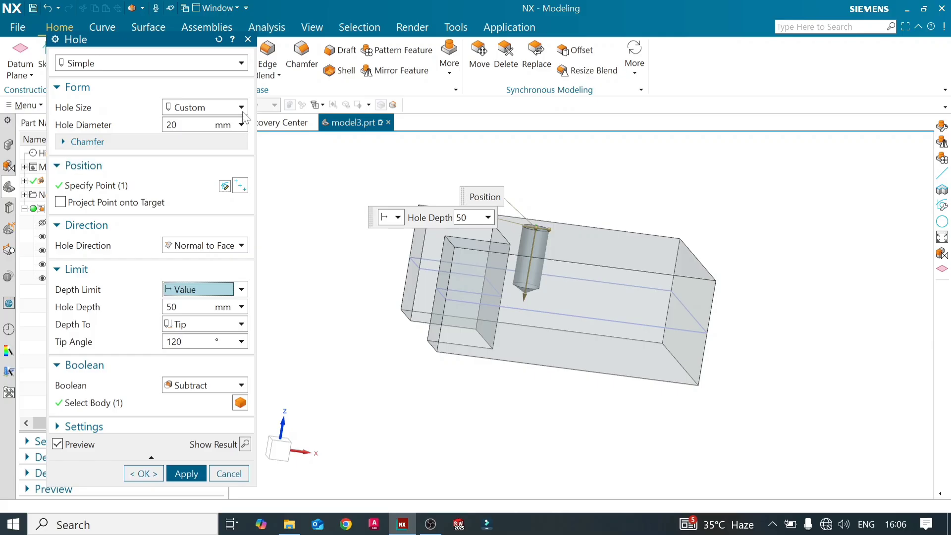
# Change the hole size type to Drill Size.
pyautogui.click(242, 108)
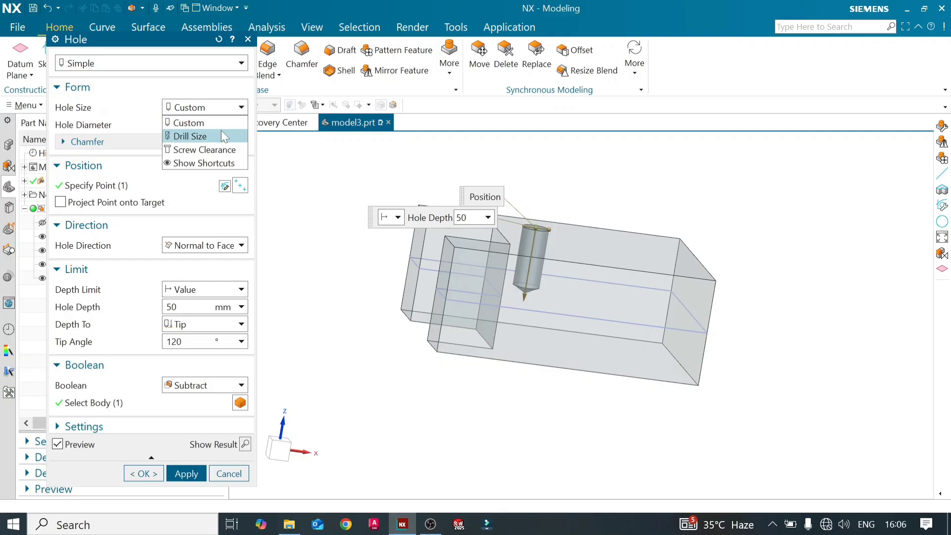
pyautogui.click(187, 137)
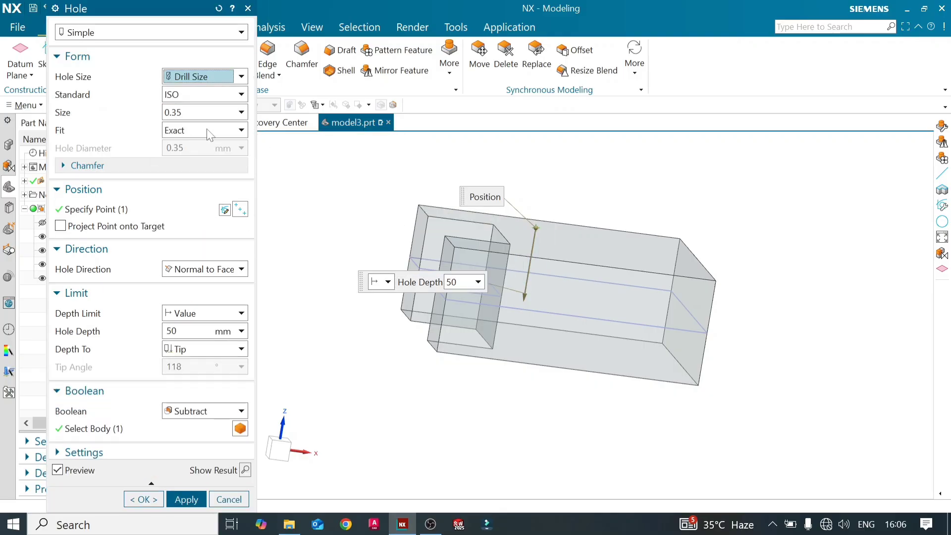
pyautogui.moveTo(560, 243); pyautogui.dragTo(556, 253, button='middle')
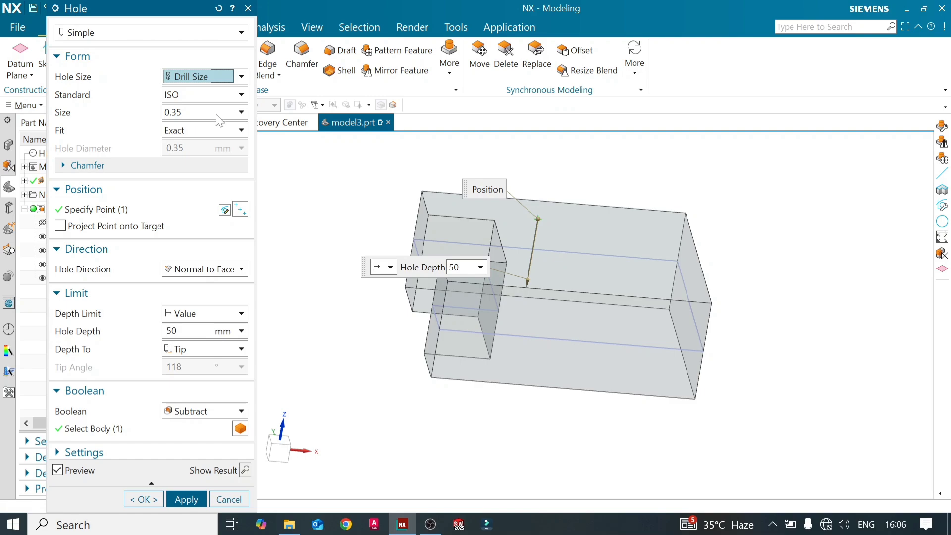
# Choose 24 as the ISO drill size for the hole.
pyautogui.click(242, 113)
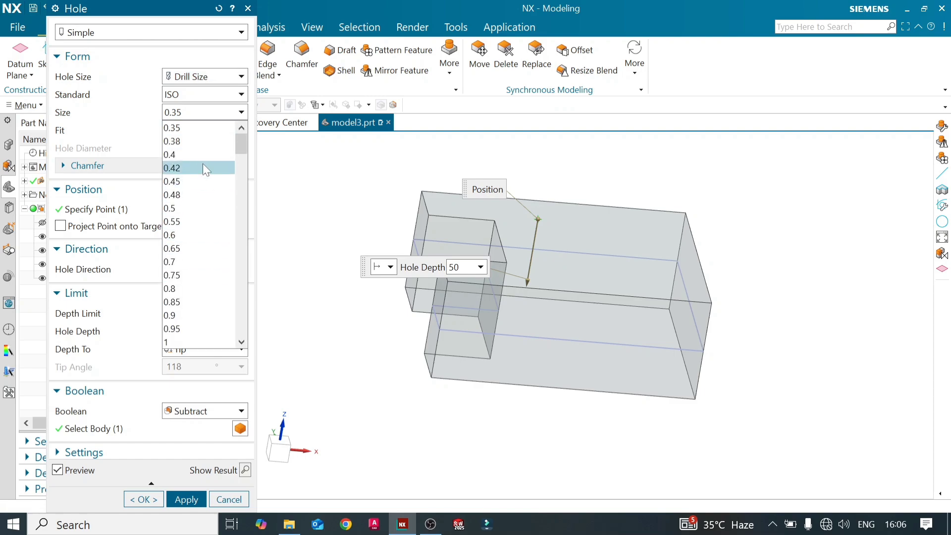
pyautogui.scroll(-6, 209, 273)
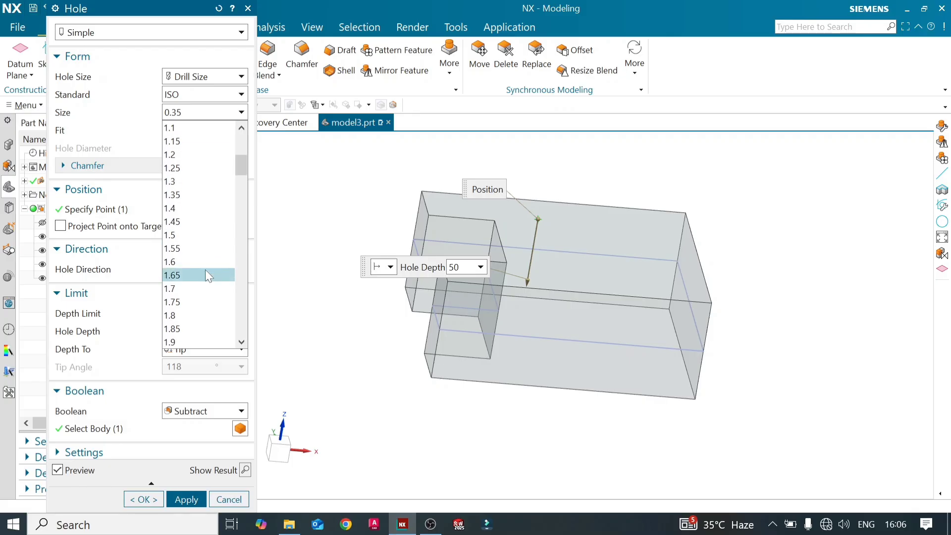
pyautogui.scroll(-2, 203, 268)
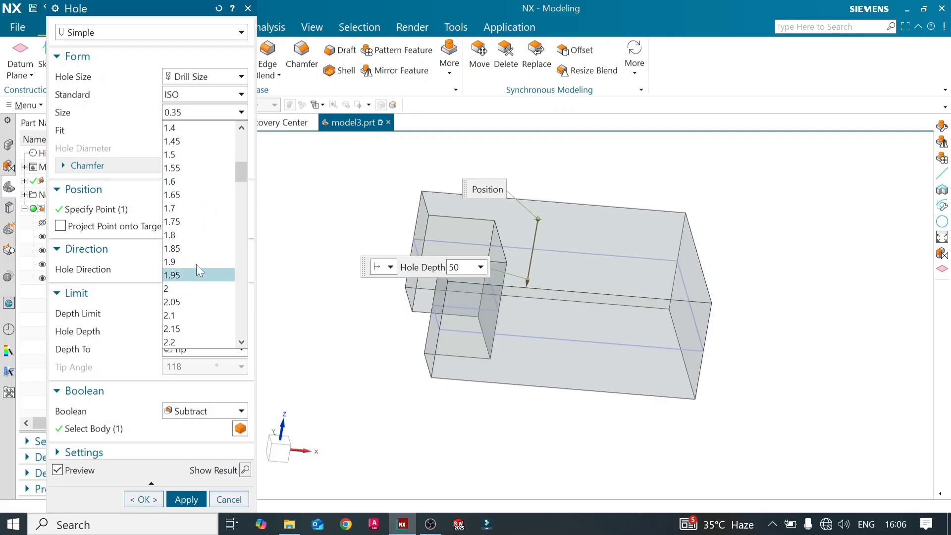
pyautogui.scroll(-8, 208, 233)
pyautogui.moveTo(240, 203); pyautogui.dragTo(244, 335)
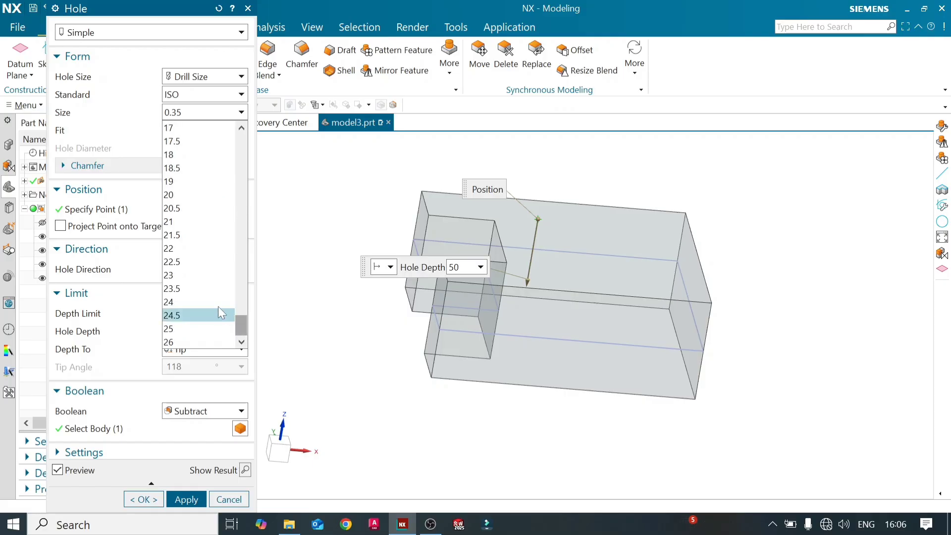
pyautogui.click(183, 302)
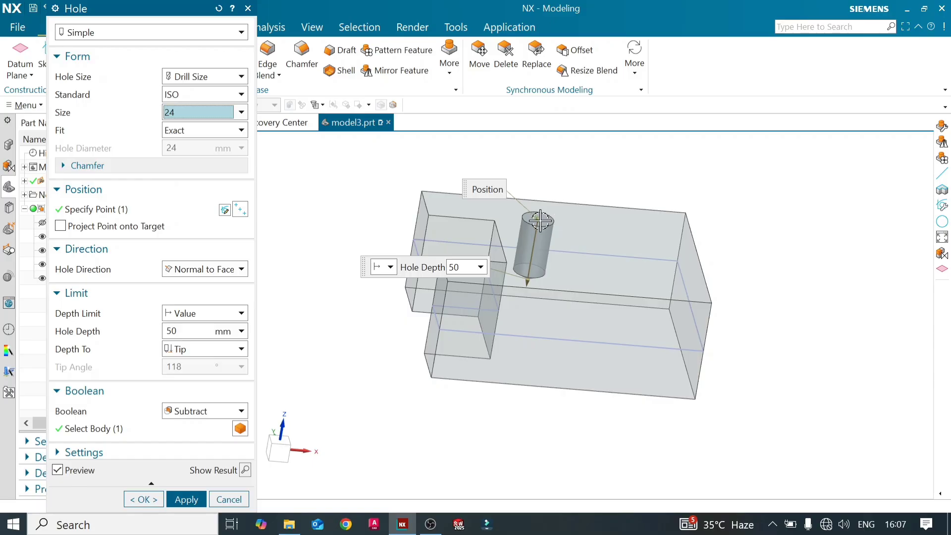
# Set the drill hole's fit to Custom and check the value options for its diameter.
pyautogui.click(241, 130)
pyautogui.click(222, 157)
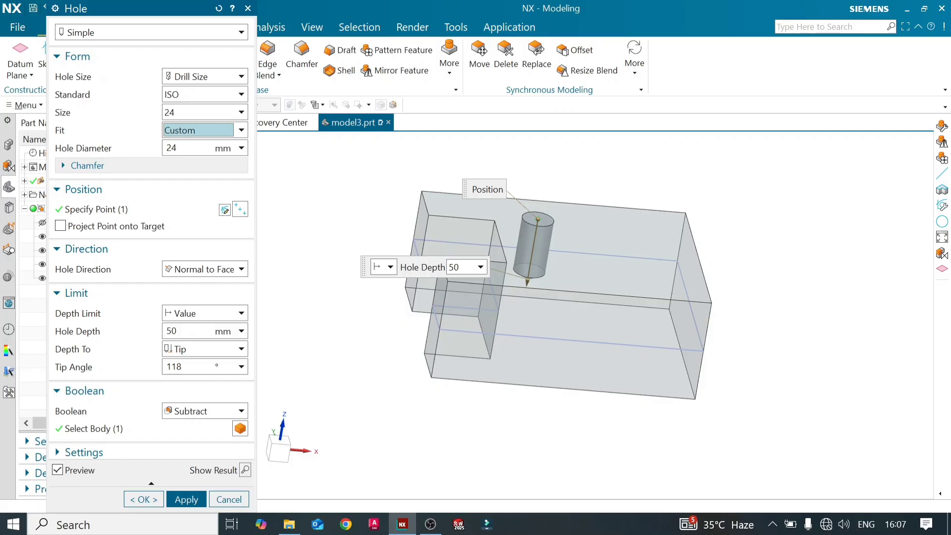
pyautogui.click(241, 148)
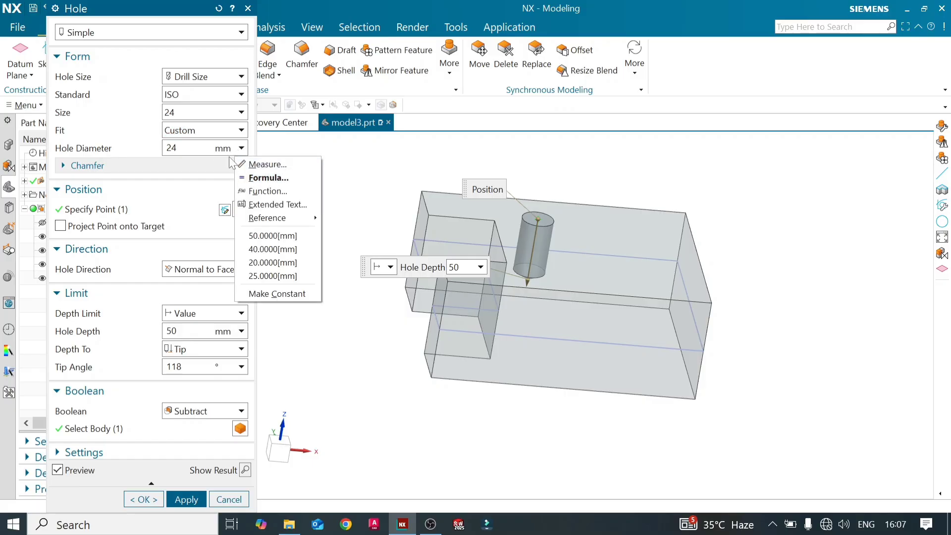
pyautogui.press('Escape')
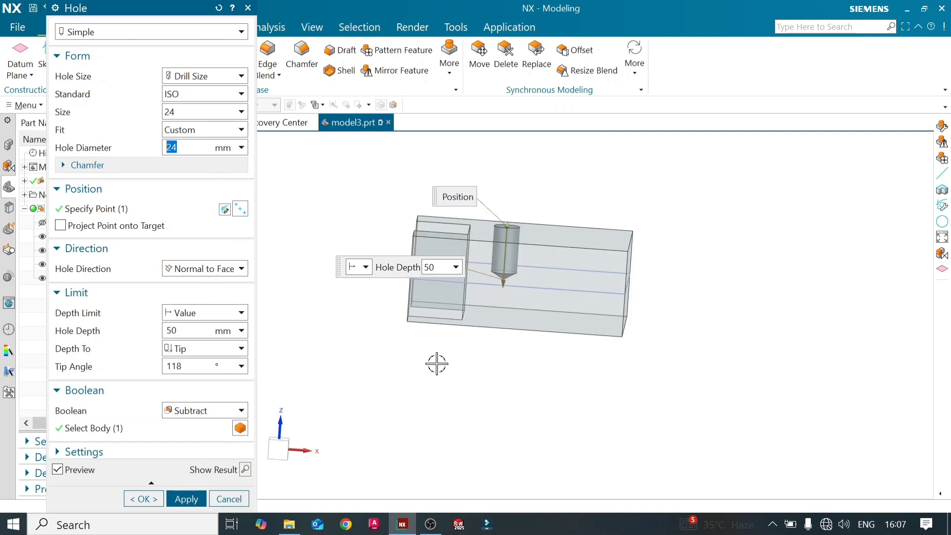
# Create the 24 mm drill size hole in the notched block and inspect it from above.
pyautogui.click(197, 499)
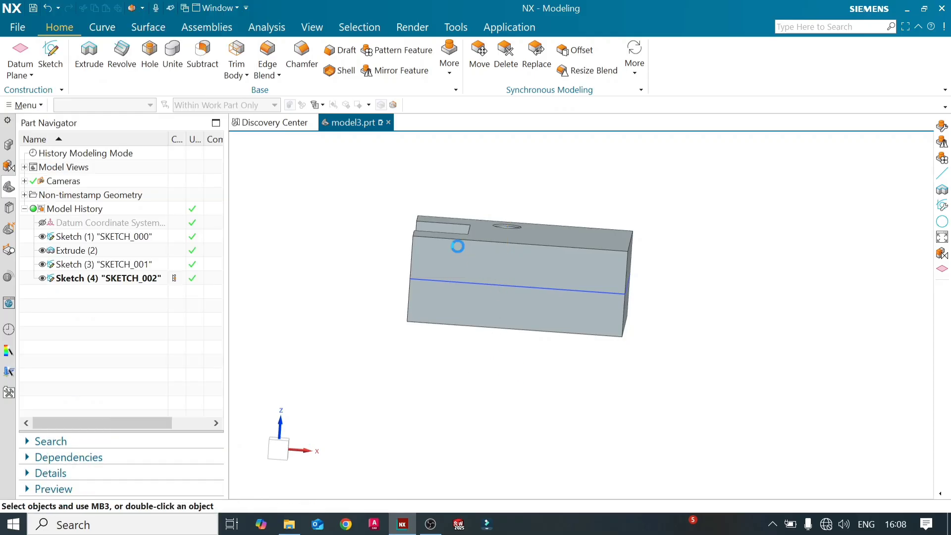
pyautogui.moveTo(471, 220); pyautogui.dragTo(391, 245, button='middle')
pyautogui.scroll(3, 538, 191)
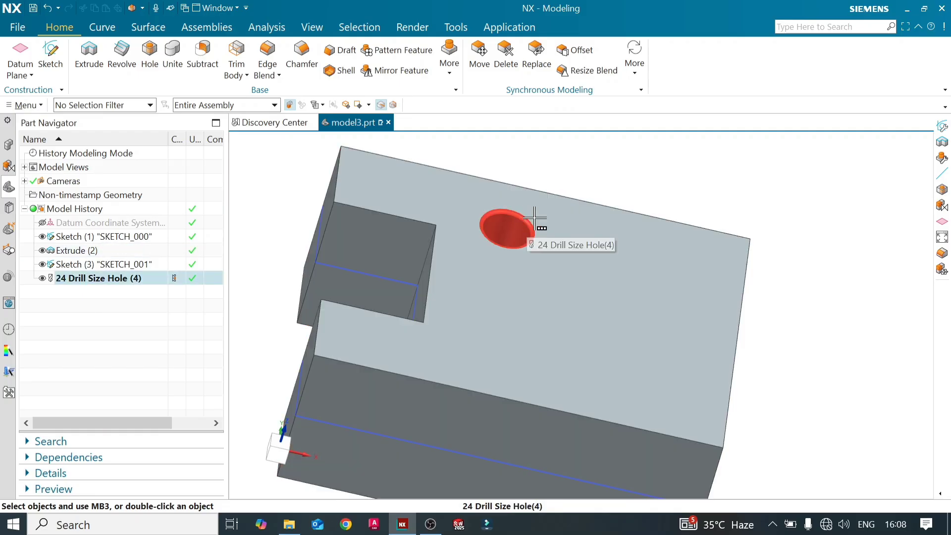
pyautogui.scroll(-1, 818, 165)
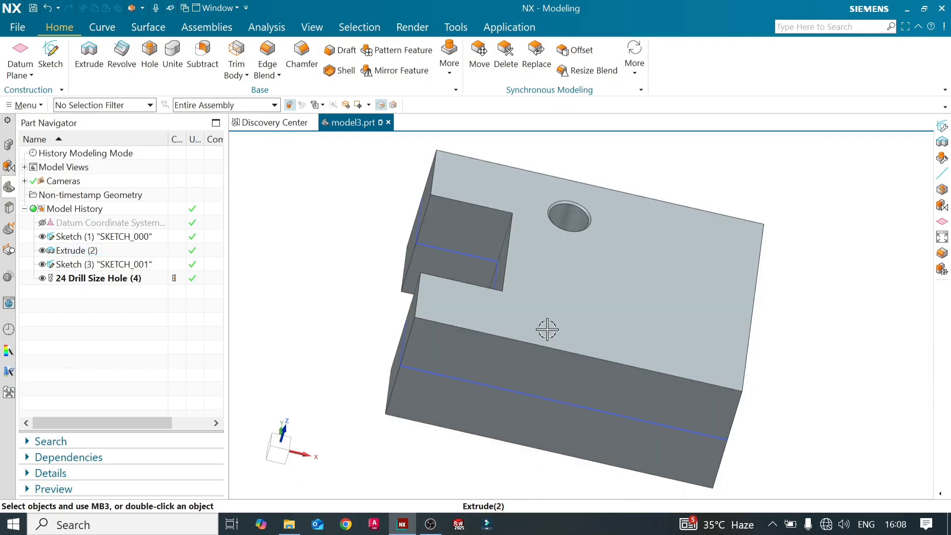
# Reopen the drill size hole for editing and preview its result on the block, then return to the unapplied state.
pyautogui.moveTo(547, 330); pyautogui.dragTo(521, 330, button='middle')
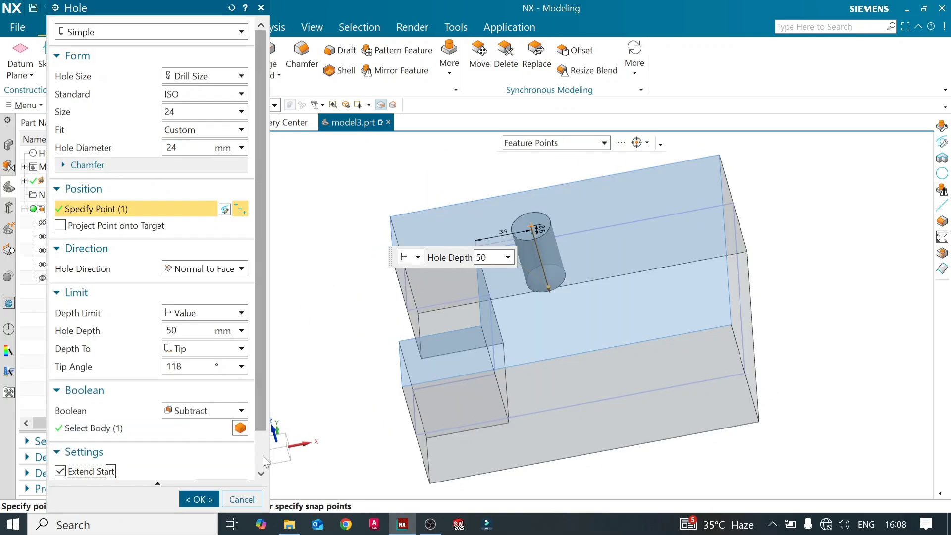
pyautogui.scroll(-2, 260, 460)
pyautogui.click(245, 470)
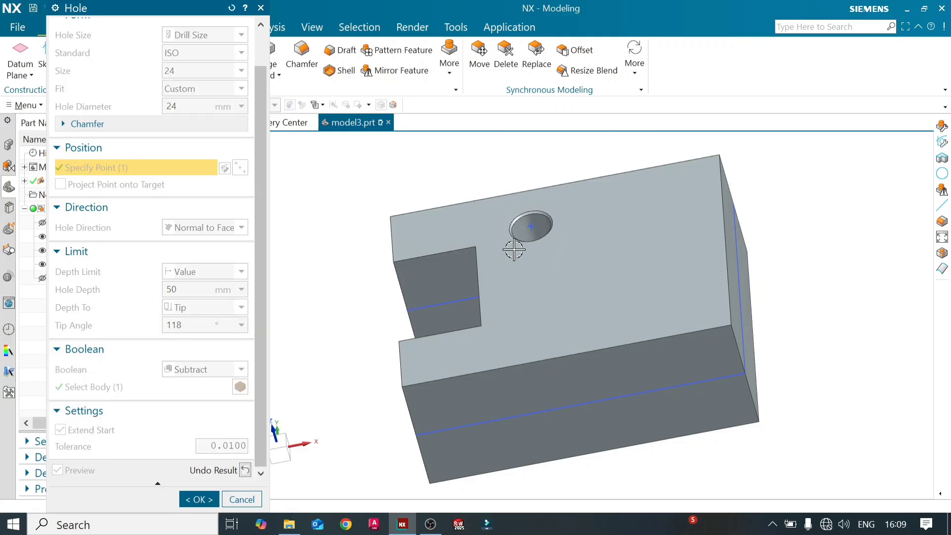
pyautogui.click(245, 469)
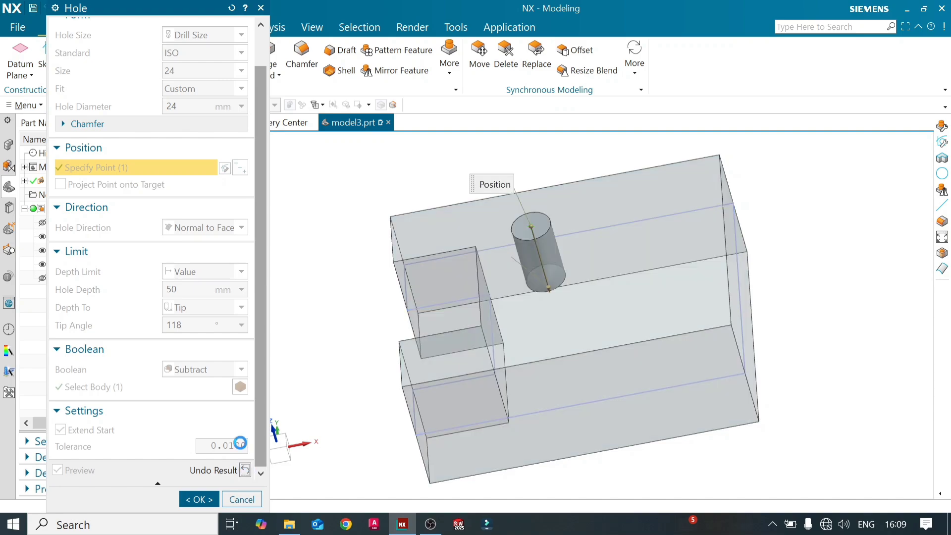
# Turn off the hole's start and end chamfers and preview the unchamfered result.
pyautogui.click(124, 133)
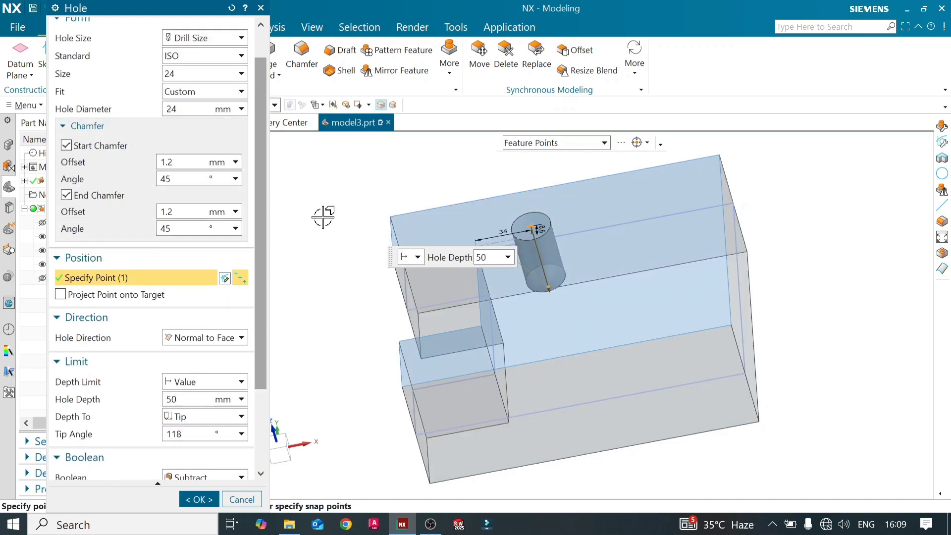
pyautogui.moveTo(379, 194)
pyautogui.mouseDown(button='middle')
pyautogui.moveTo(382, 168)
pyautogui.moveTo(388, 191)
pyautogui.mouseUp(button='middle')
pyautogui.click(67, 146)
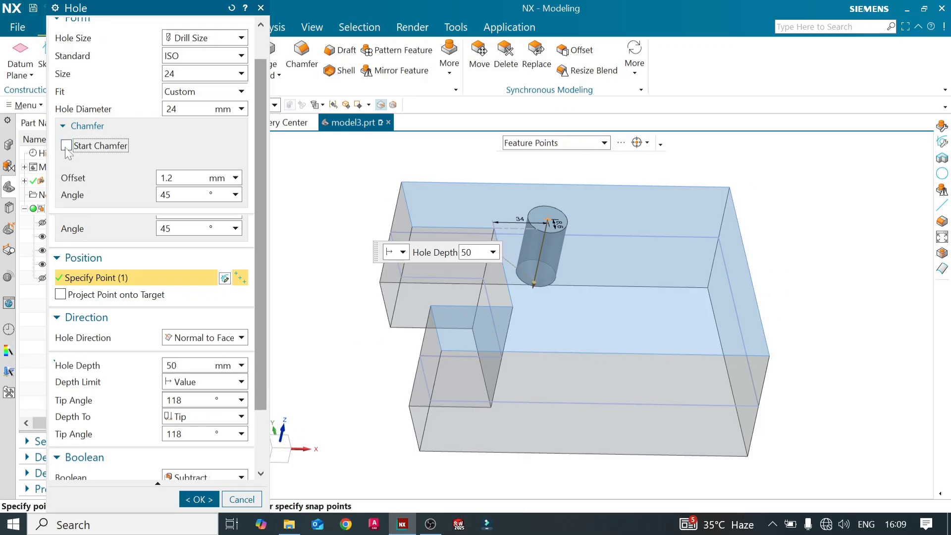
pyautogui.click(66, 161)
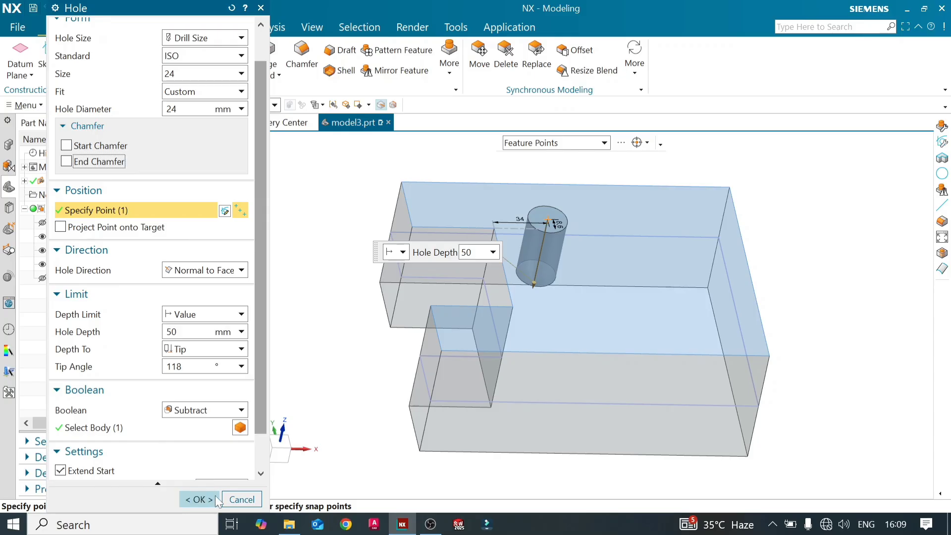
pyautogui.scroll(-3, 265, 446)
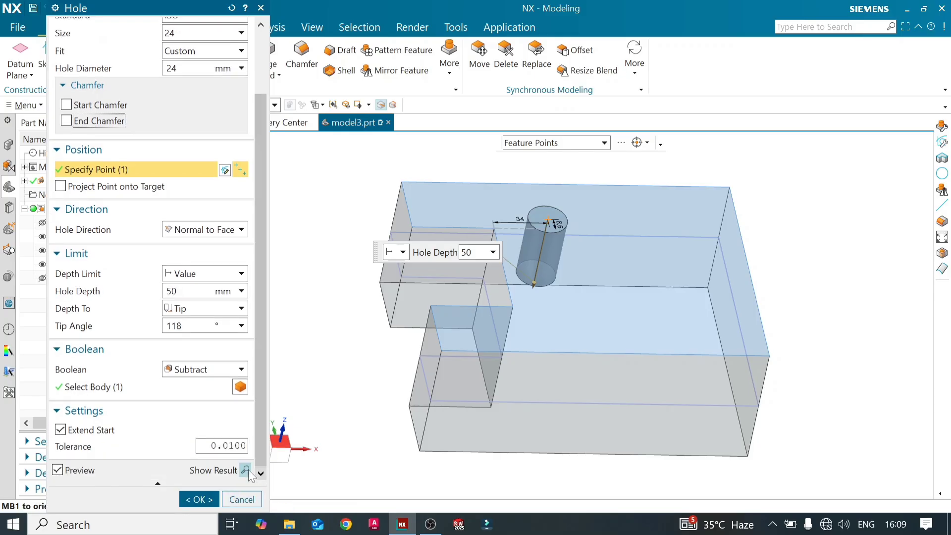
pyautogui.click(245, 470)
pyautogui.moveTo(573, 248)
pyautogui.mouseDown(button='middle')
pyautogui.moveTo(510, 223)
pyautogui.moveTo(509, 278)
pyautogui.moveTo(503, 228)
pyautogui.moveTo(507, 247)
pyautogui.mouseUp(button='middle')
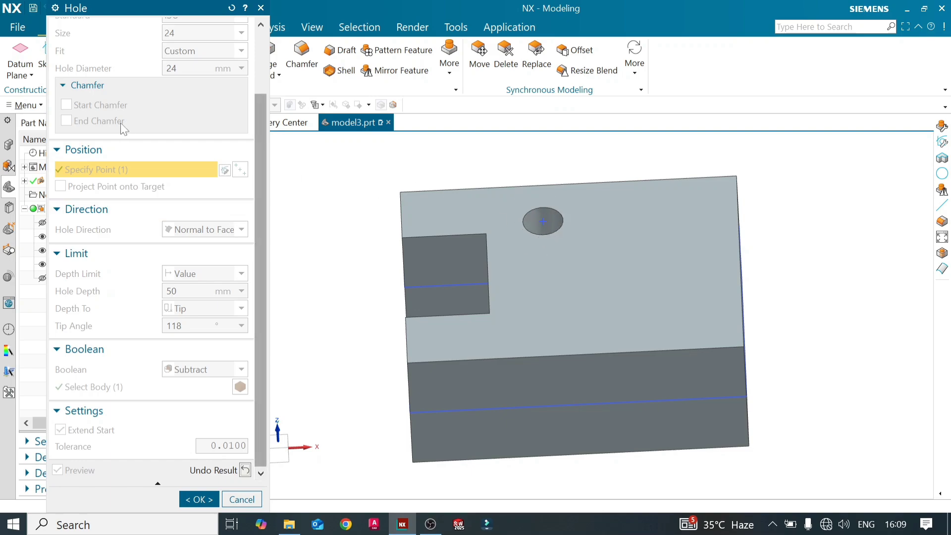
# Re-enable the hole's start and end chamfers with 1.2 mm offset and 45° angle, and preview the result.
pyautogui.click(104, 107)
pyautogui.moveTo(515, 299)
pyautogui.mouseDown(button='middle')
pyautogui.moveTo(503, 276)
pyautogui.moveTo(514, 322)
pyautogui.moveTo(511, 309)
pyautogui.mouseUp(button='middle')
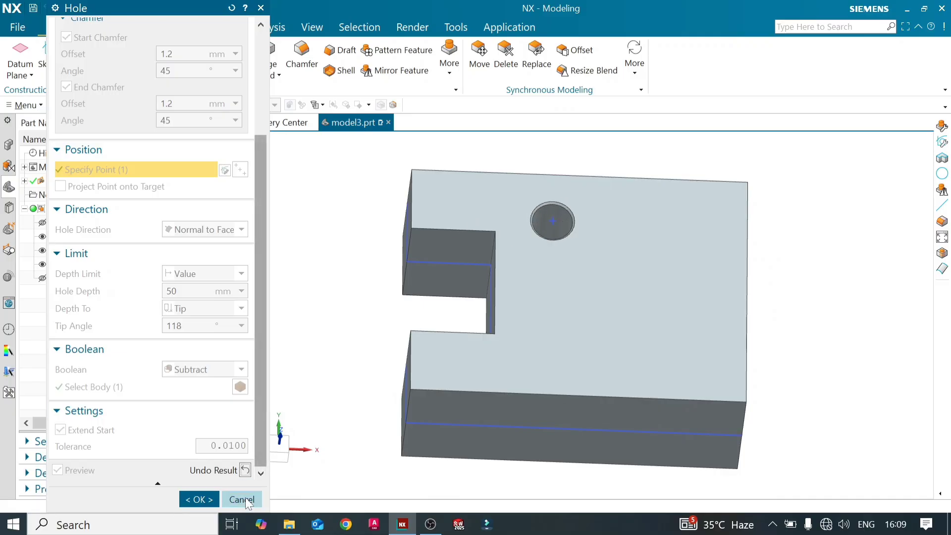
pyautogui.click(245, 470)
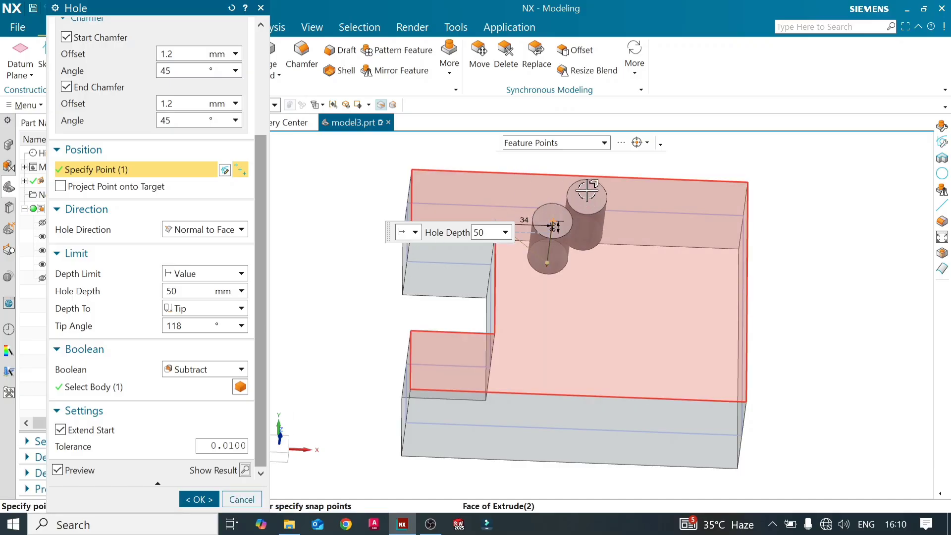
# Set the hole centre's horizontal distance from the notch corner to 12 mm.
pyautogui.scroll(4, 560, 213)
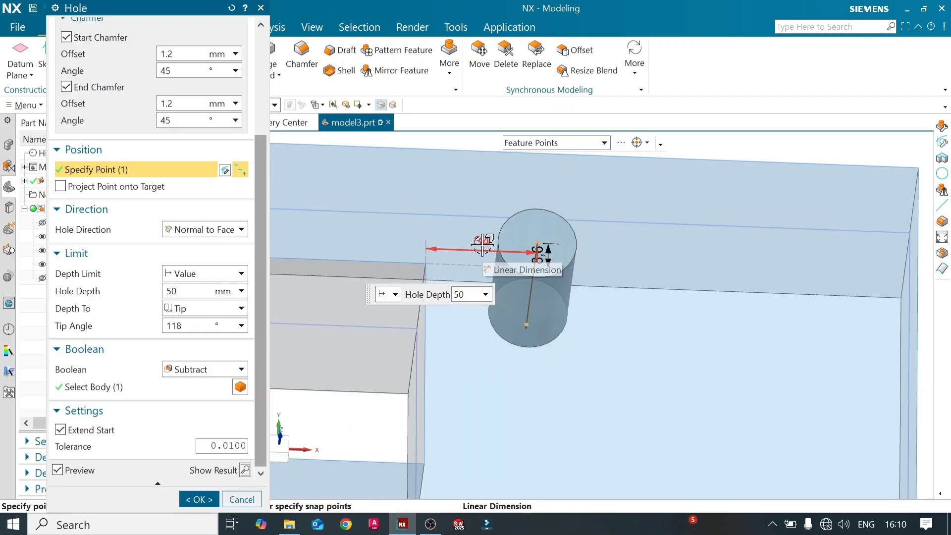
pyautogui.doubleClick(482, 243)
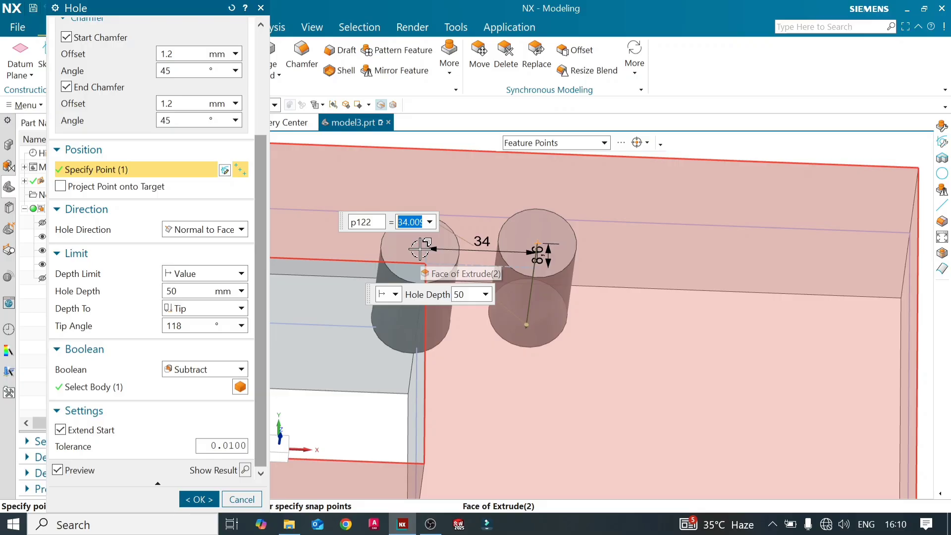
pyautogui.write('12')
pyautogui.press('Return')
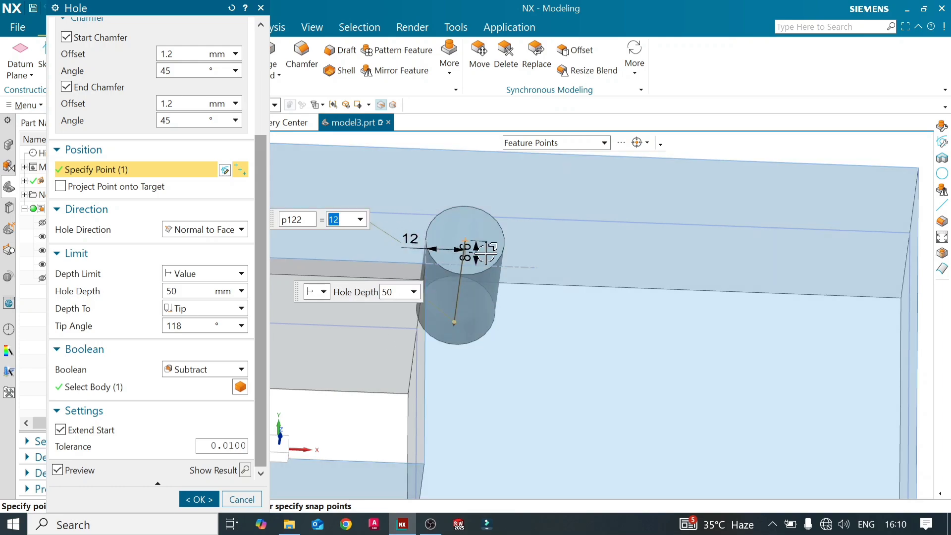
# Set the hole centre's other position dimension from the notch corner to 20 mm and apply the hole edit.
pyautogui.scroll(-4, 718, 261)
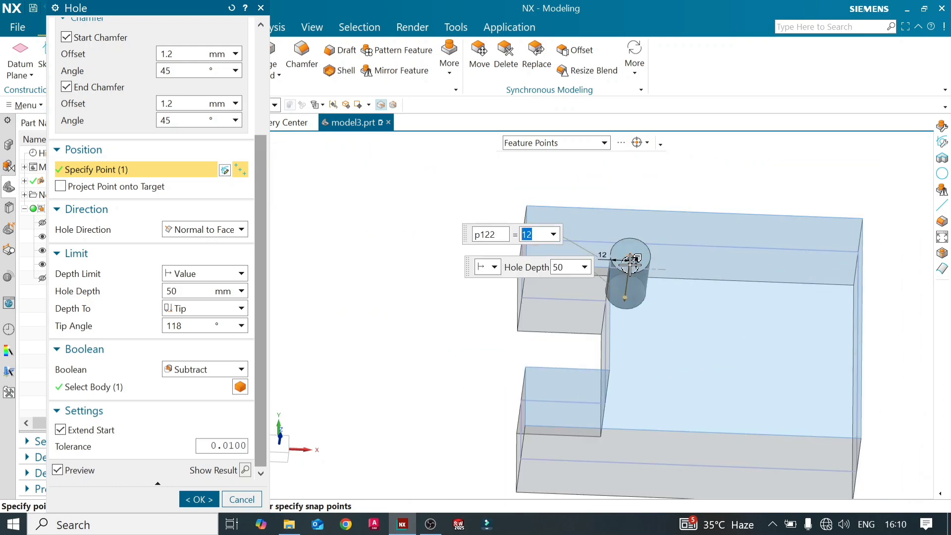
pyautogui.write('2')
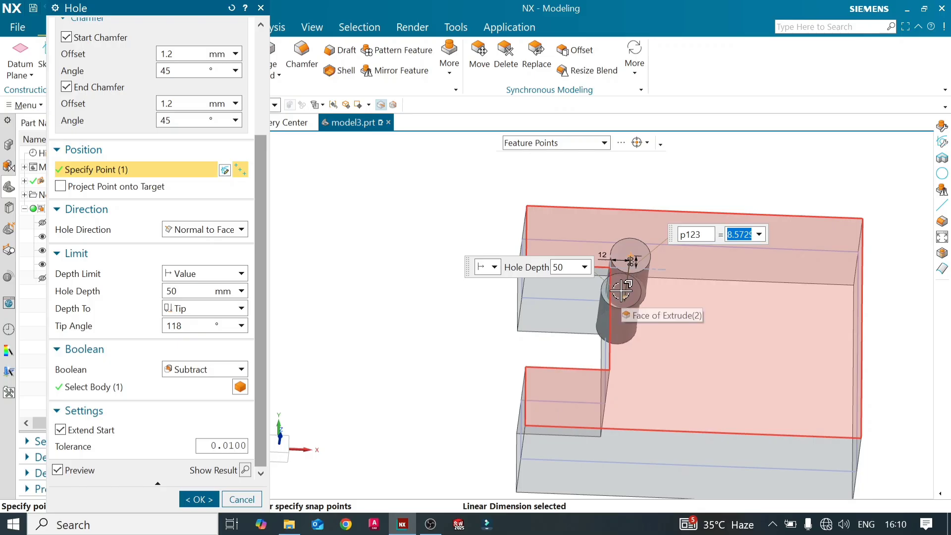
pyautogui.write('0')
pyautogui.press('Return')
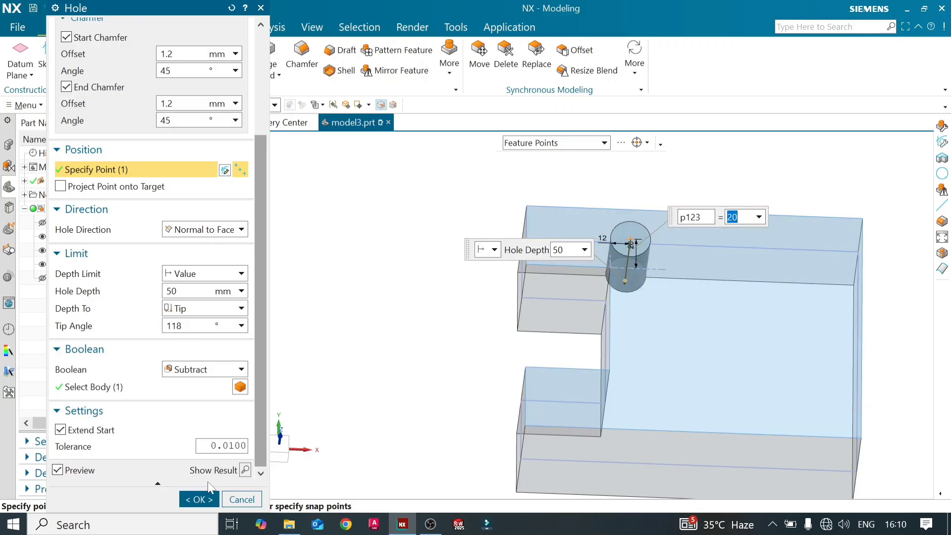
pyautogui.click(201, 499)
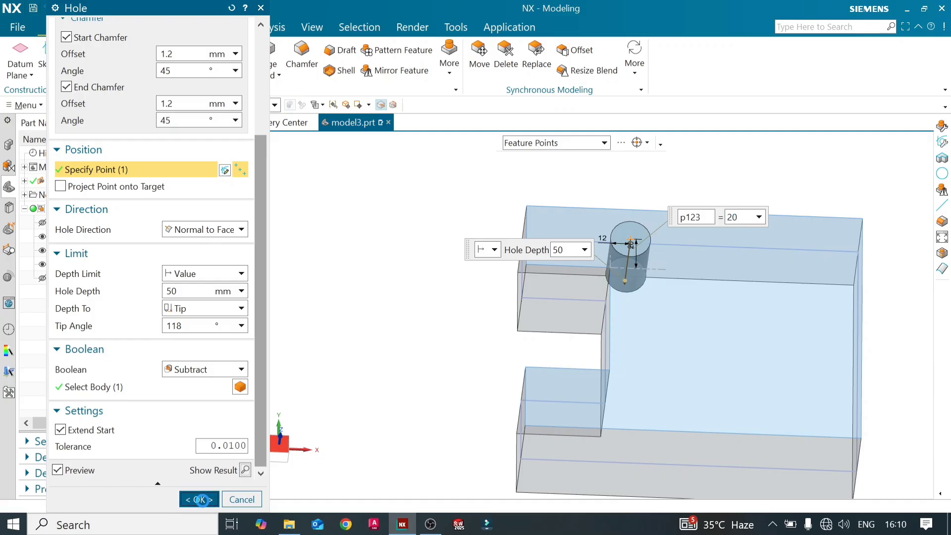
pyautogui.moveTo(355, 310); pyautogui.dragTo(351, 252, button='middle')
# Reopen the hole for editing and change its hole size type to Screw Clearance.
pyautogui.doubleClick(547, 231)
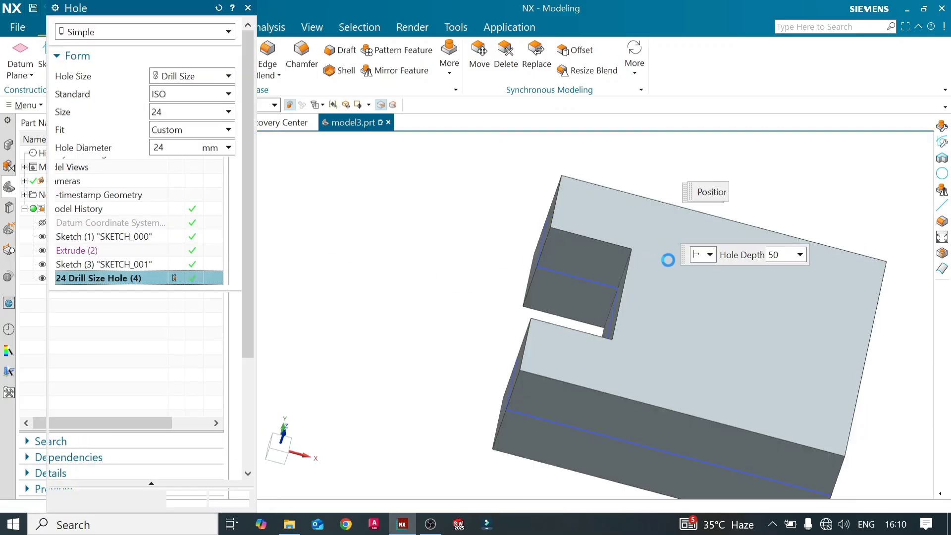
pyautogui.click(235, 81)
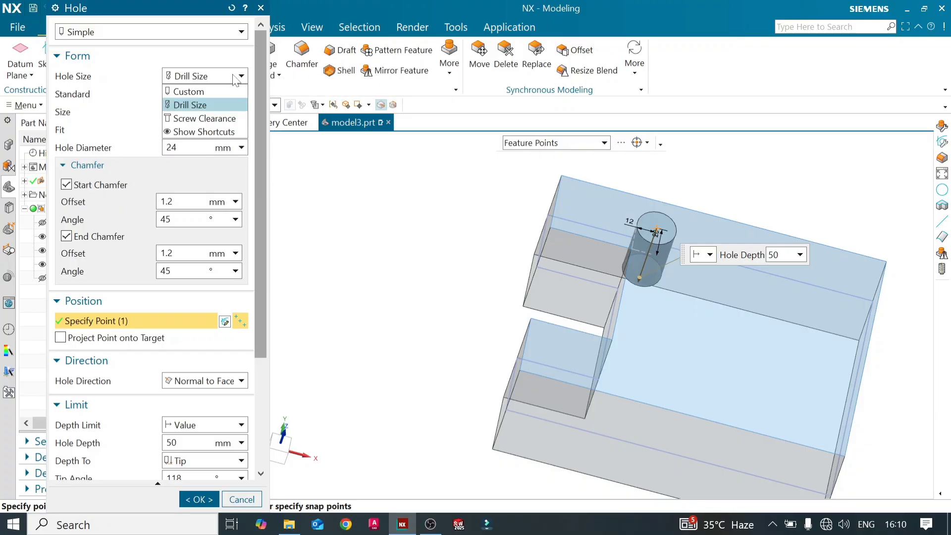
pyautogui.click(214, 119)
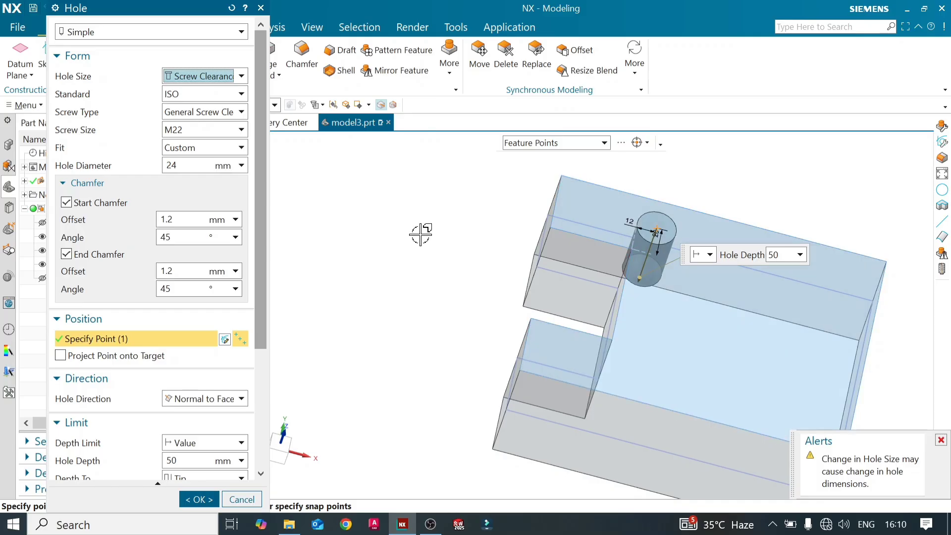
# Choose M14 as the ISO screw size for the clearance hole and check the fit options, keeping Custom.
pyautogui.click(241, 129)
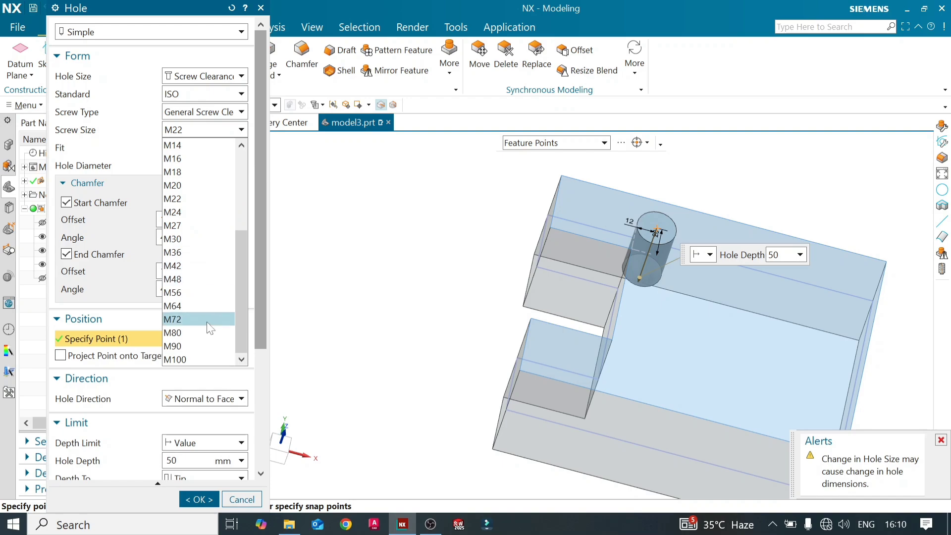
pyautogui.scroll(4, 201, 227)
pyautogui.scroll(-4, 187, 235)
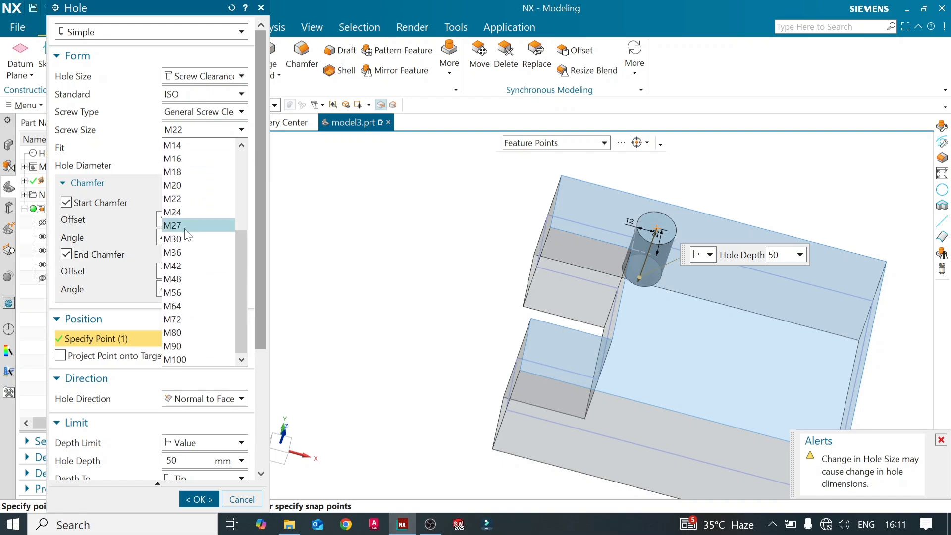
pyautogui.scroll(1, 184, 169)
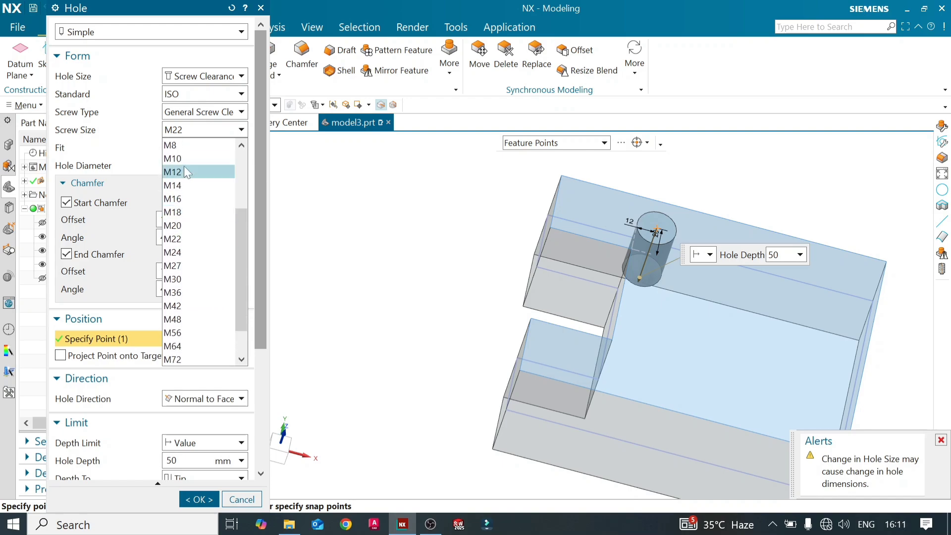
pyautogui.click(191, 186)
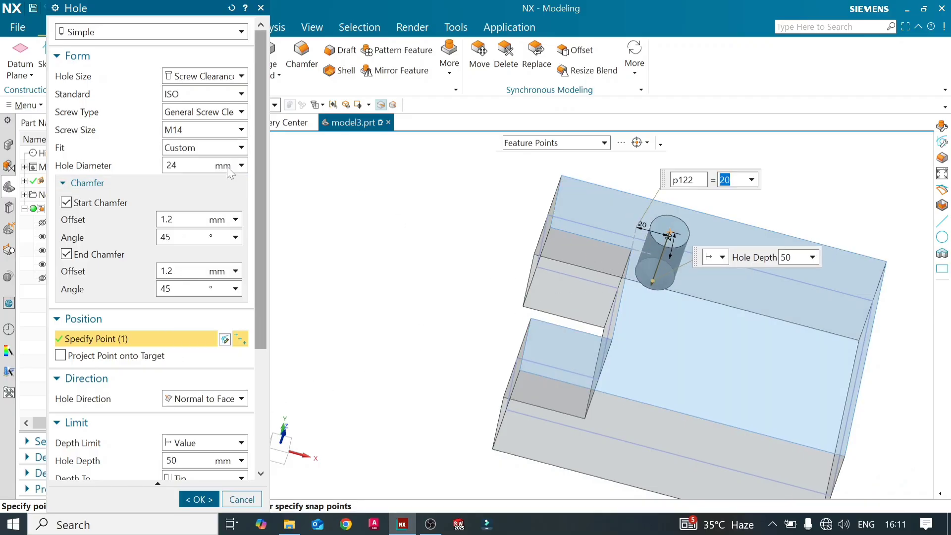
pyautogui.click(242, 148)
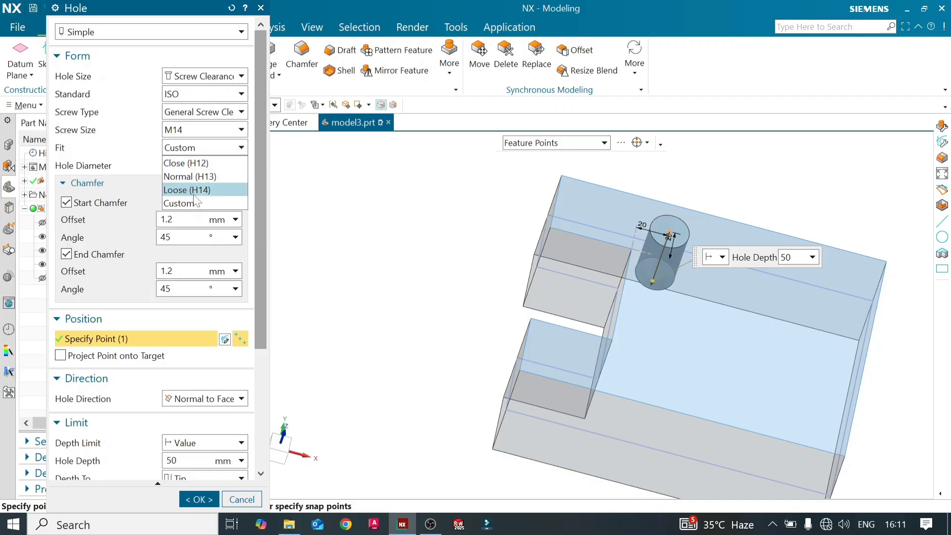
pyautogui.click(203, 147)
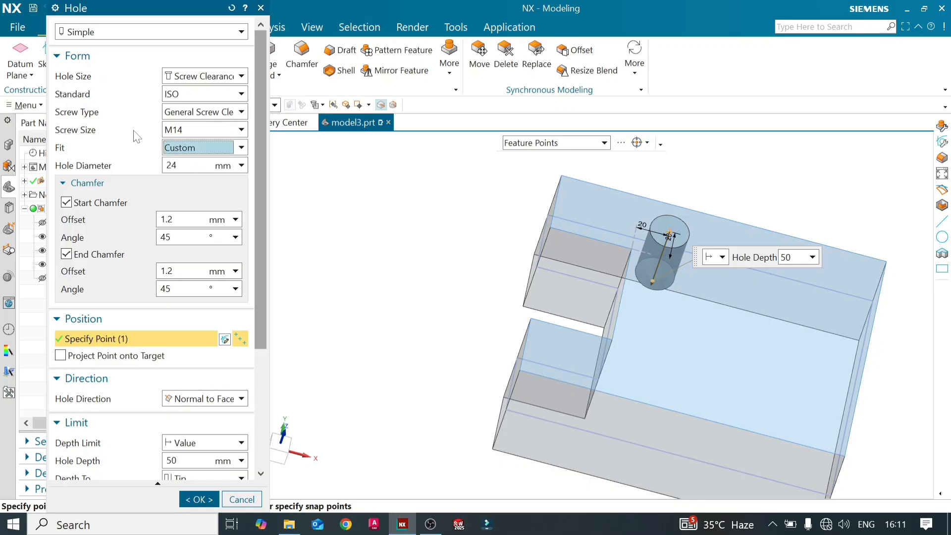
# Switch the hole size type back to Drill Size.
pyautogui.click(241, 76)
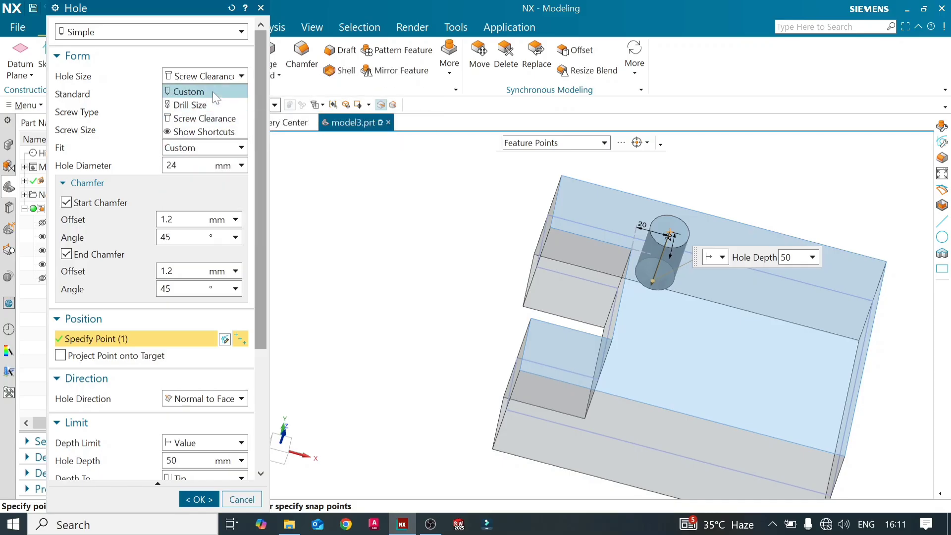
pyautogui.click(198, 105)
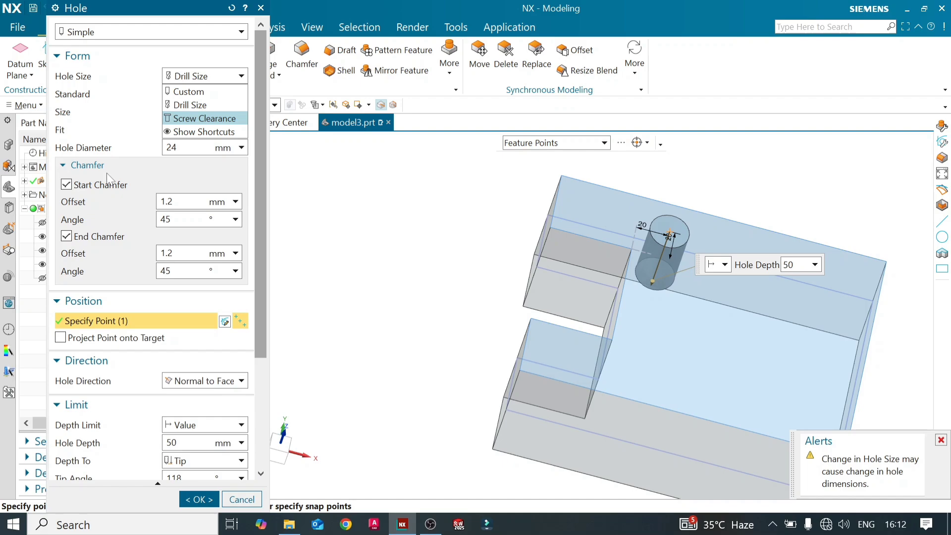
pyautogui.click(178, 201)
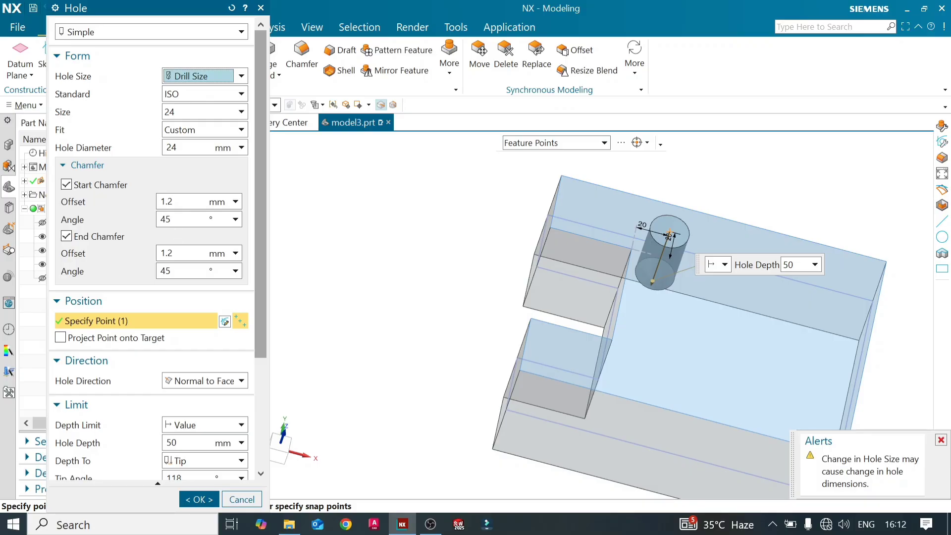
# Check the hole direction options, keep Normal to Face, and apply the edited hole to the block.
pyautogui.scroll(-3, 193, 231)
pyautogui.click(241, 227)
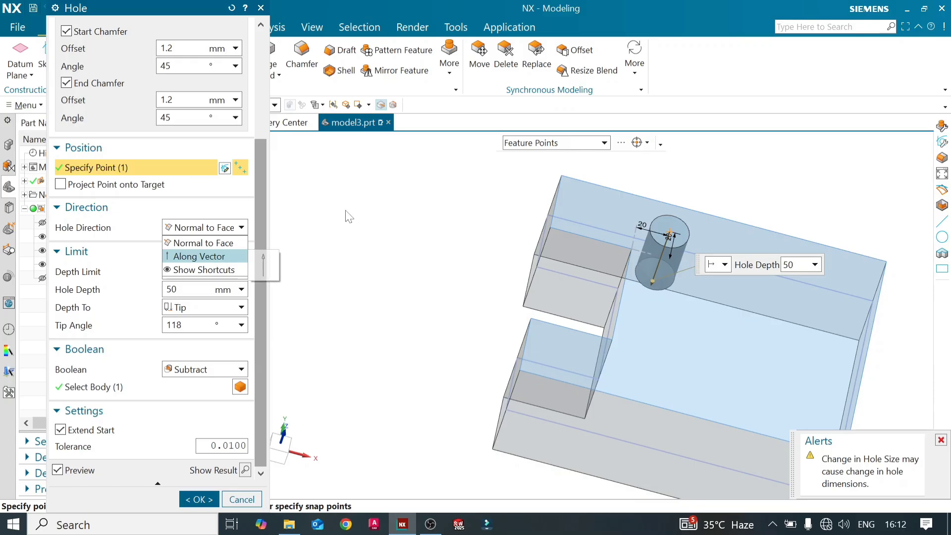
pyautogui.click(180, 493)
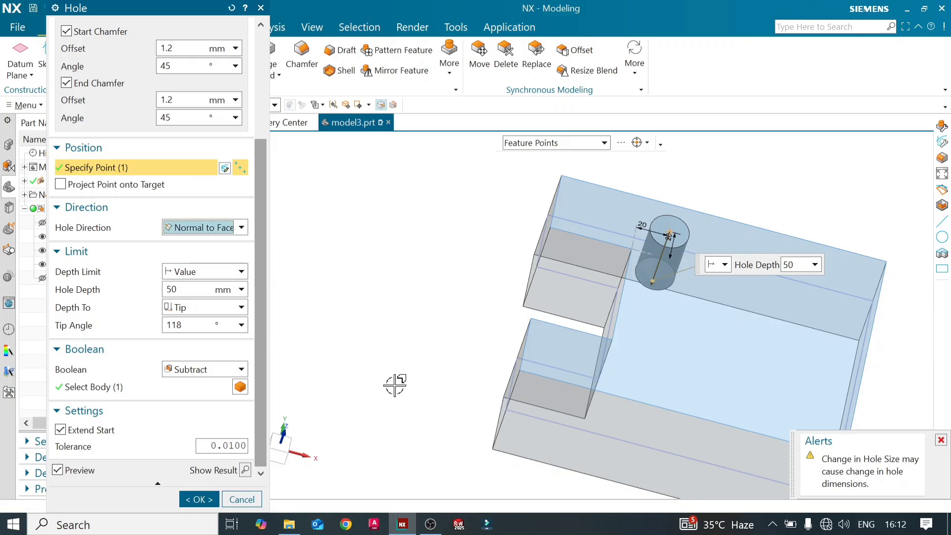
pyautogui.click(199, 499)
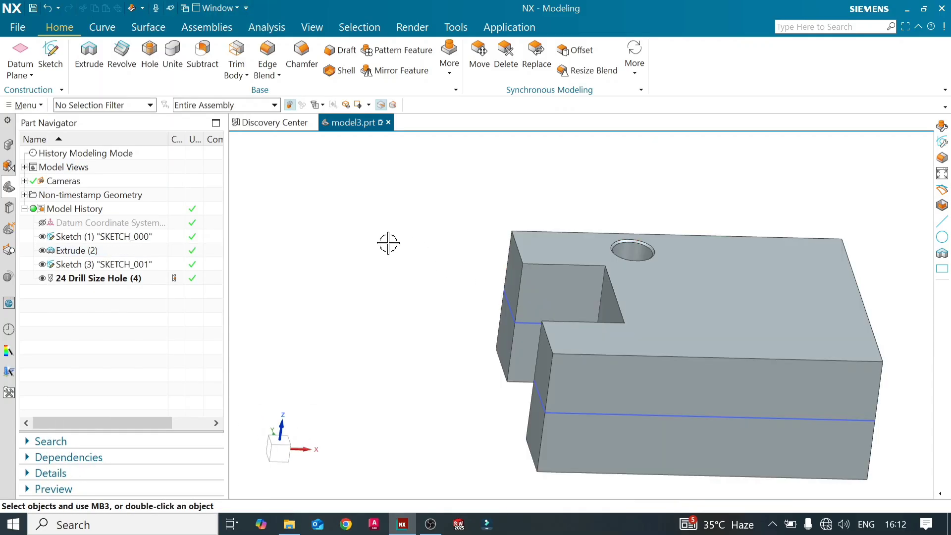
pyautogui.scroll(-1, 359, 238)
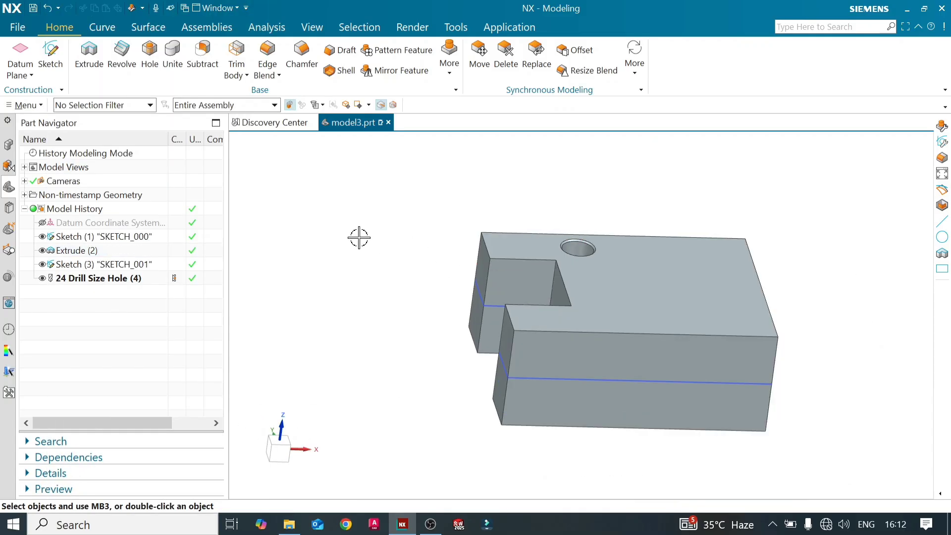
pyautogui.moveTo(496, 278); pyautogui.dragTo(503, 233, button='middle')
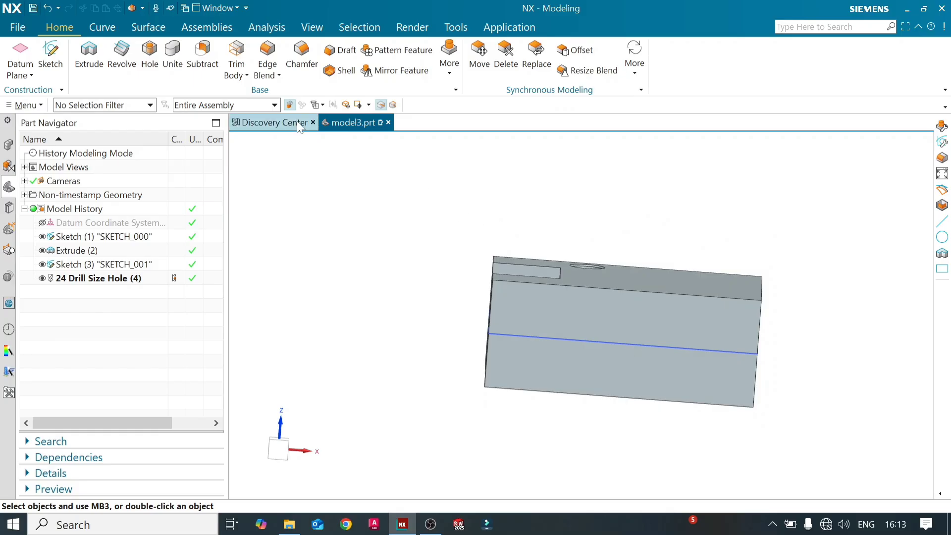
# Start a new sketch on the block's front face.
pyautogui.click(51, 56)
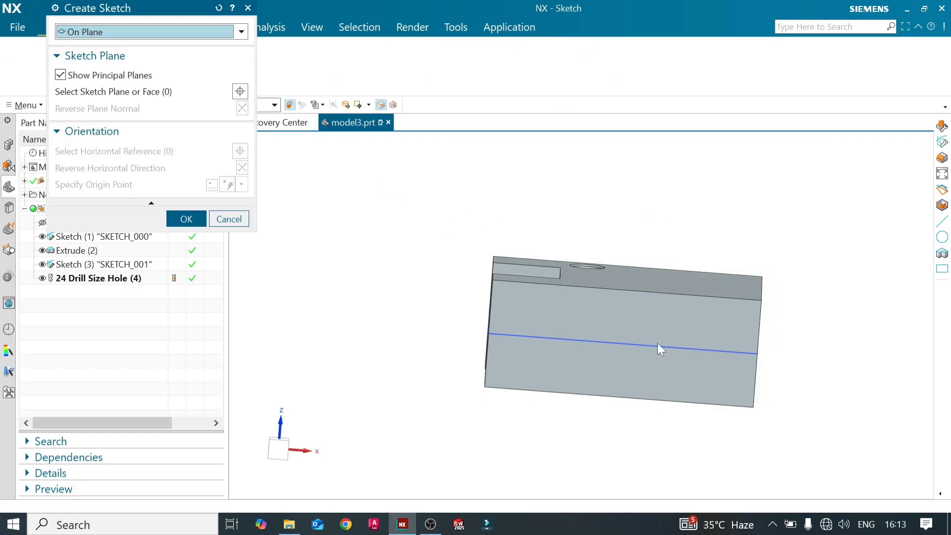
pyautogui.click(597, 335)
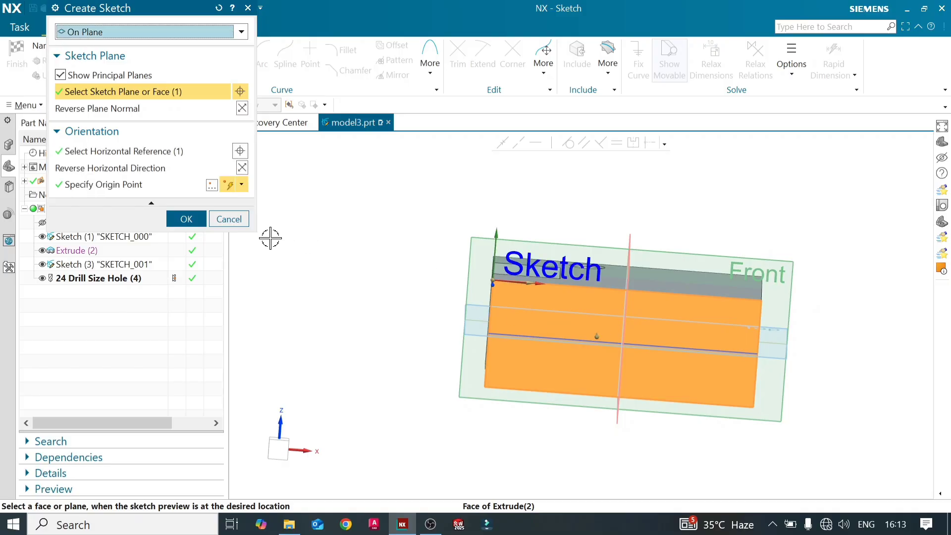
pyautogui.click(186, 219)
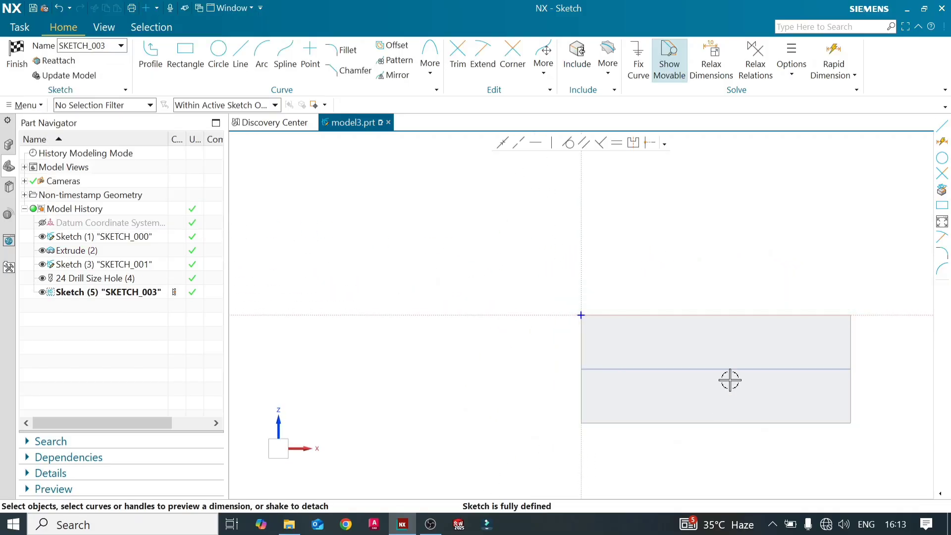
# Draw a slanted line from the lower middle of the front face up past its upper edge, and finish the sketch.
pyautogui.scroll(-1, 297, 301)
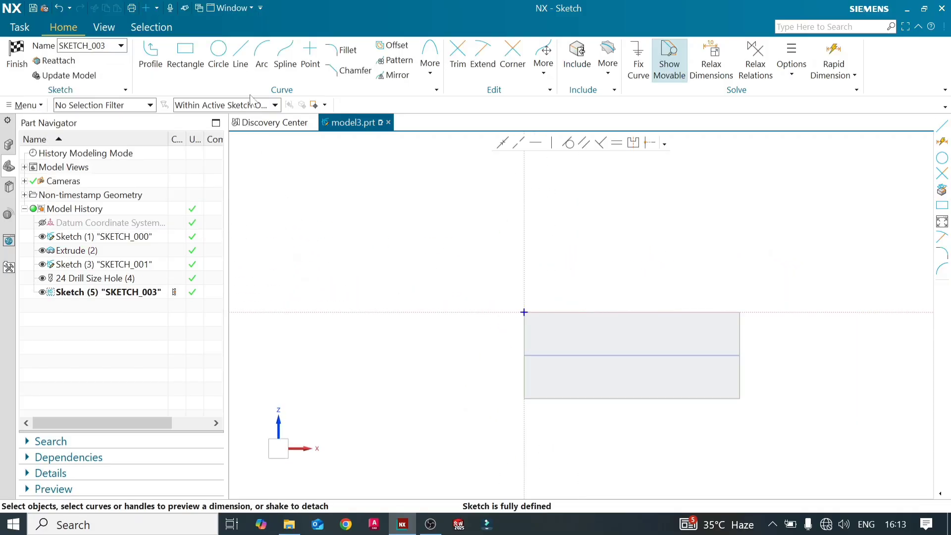
pyautogui.click(241, 59)
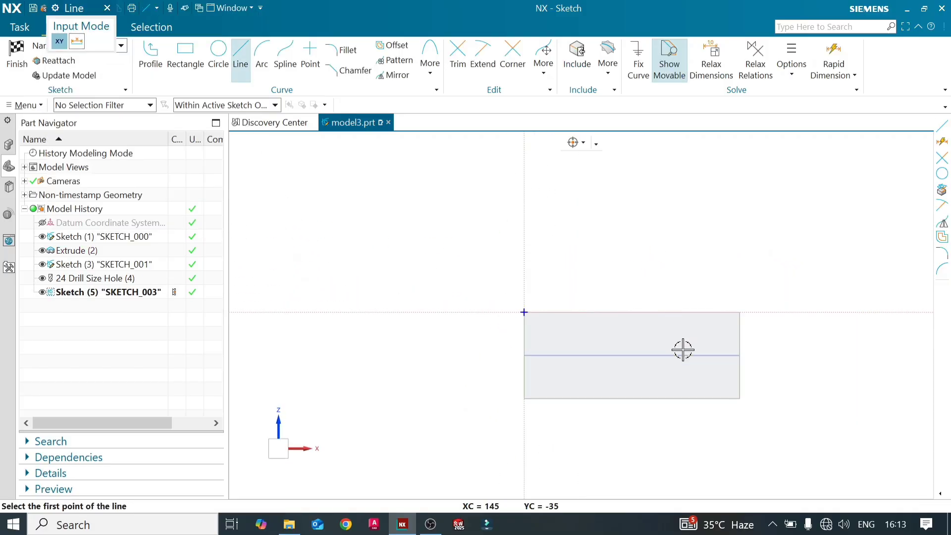
pyautogui.click(621, 371)
pyautogui.click(672, 283)
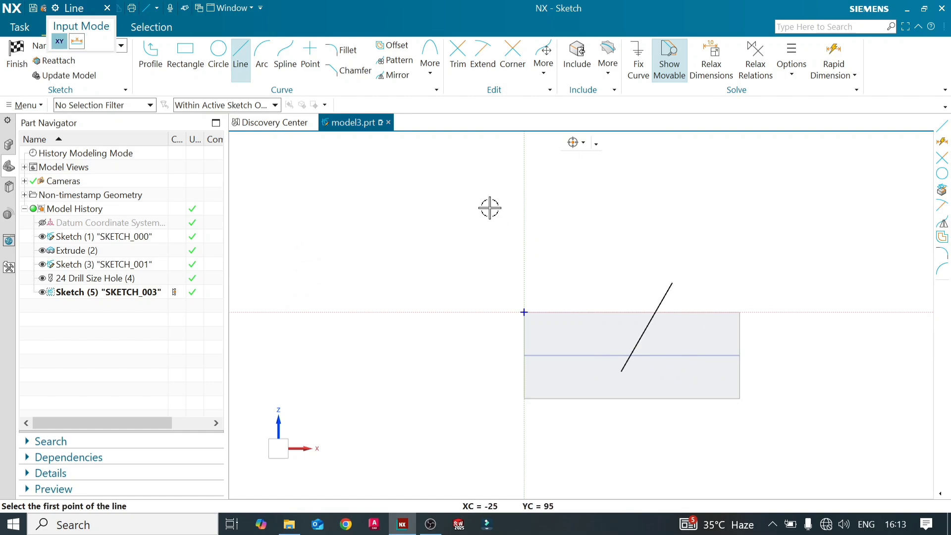
pyautogui.click(106, 9)
pyautogui.click(18, 55)
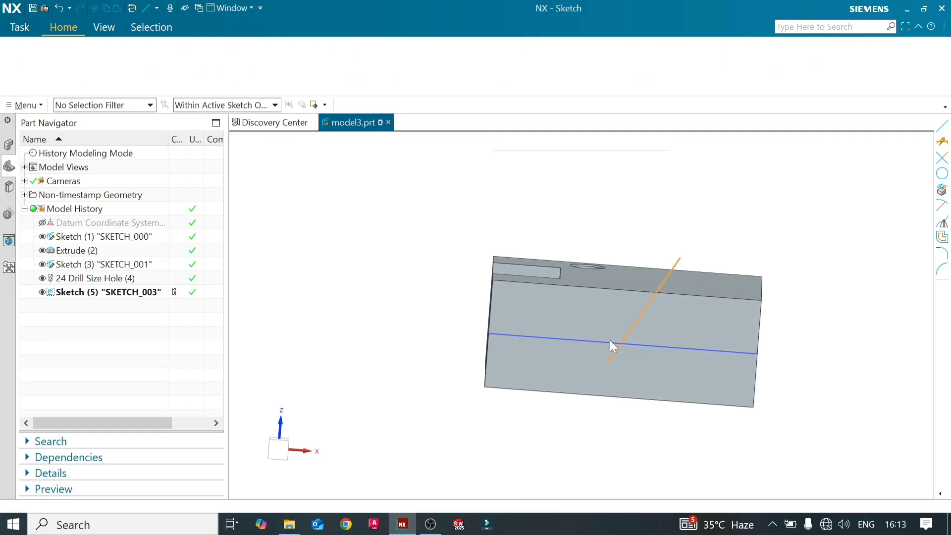
pyautogui.moveTo(363, 271)
pyautogui.mouseDown(button='middle')
pyautogui.moveTo(376, 284)
pyautogui.moveTo(370, 297)
pyautogui.mouseUp(button='middle')
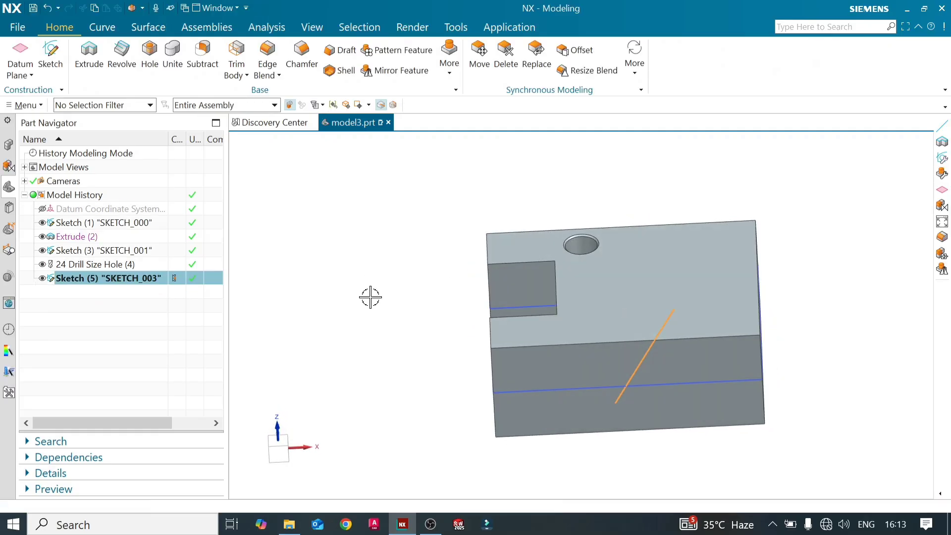
# Start a simple 24 mm drill size hole and place it on the top face, about 54.6 mm and 43.5 mm from the existing hole.
pyautogui.click(146, 60)
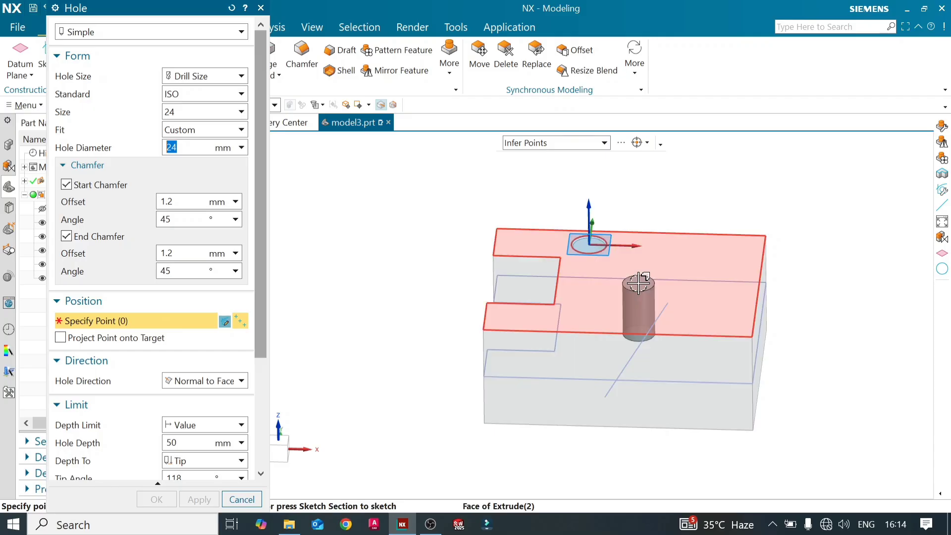
pyautogui.click(638, 322)
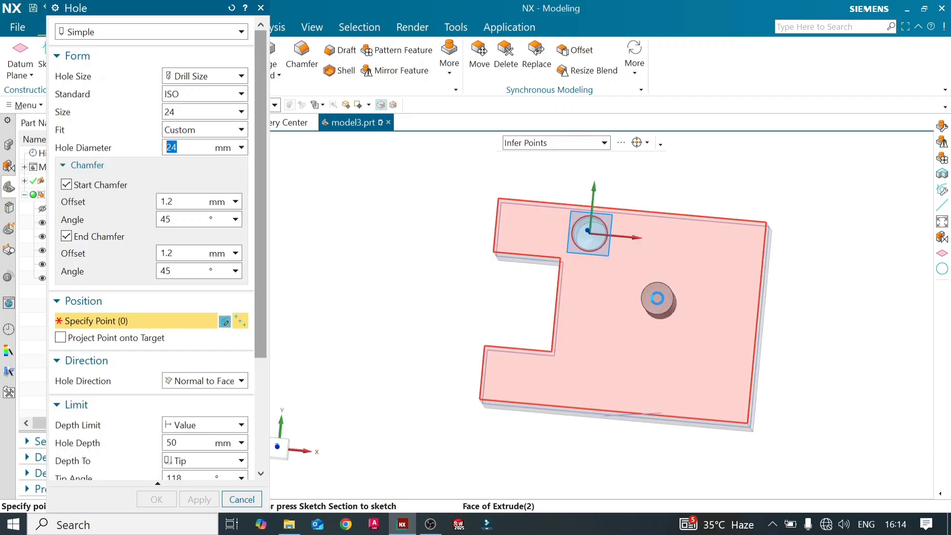
pyautogui.click(644, 308)
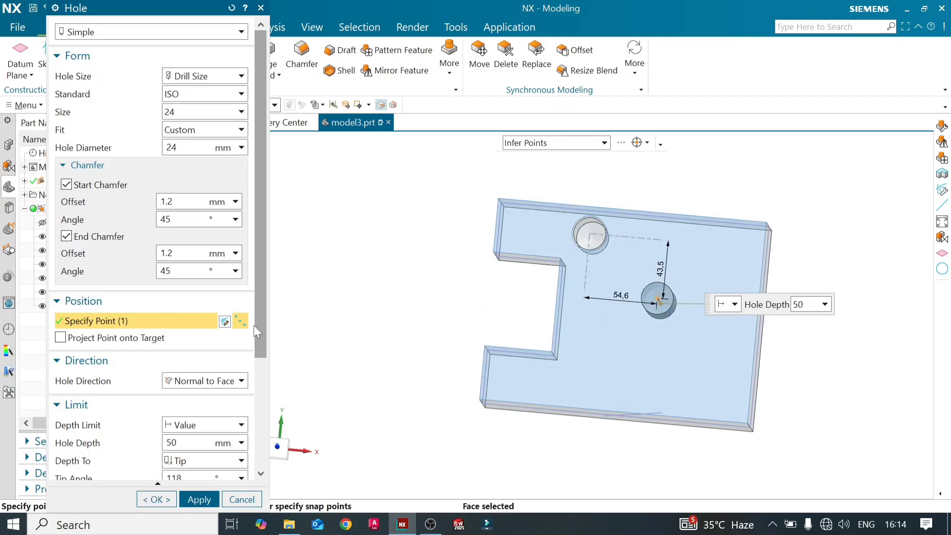
# Set the hole direction to Along Vector, using the slanted sketch line as an inferred vector reversed into the block.
pyautogui.click(241, 381)
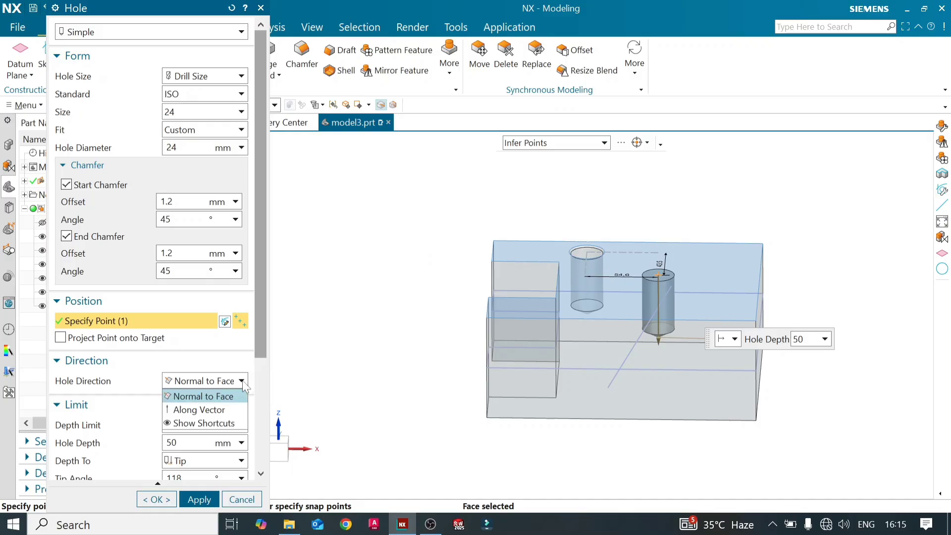
pyautogui.click(226, 410)
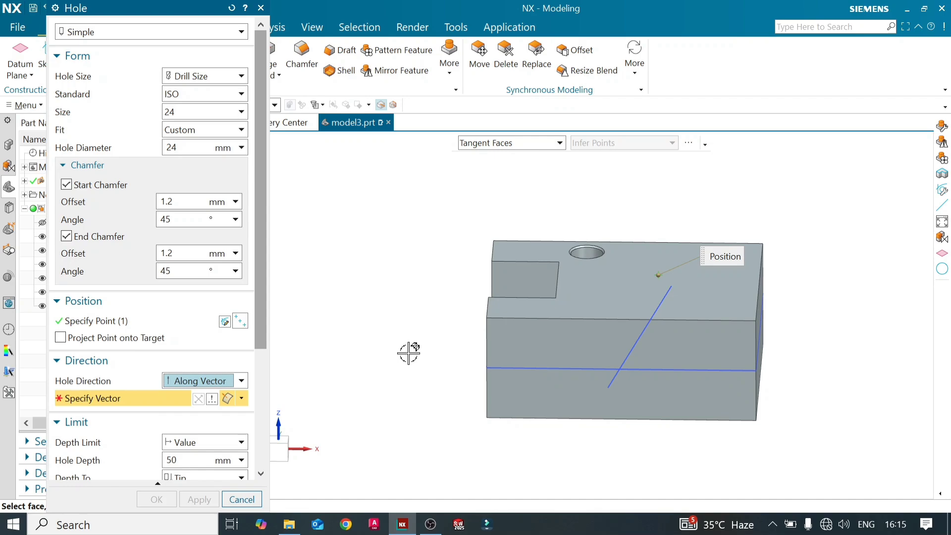
pyautogui.moveTo(410, 350); pyautogui.dragTo(322, 389, button='middle')
pyautogui.click(241, 398)
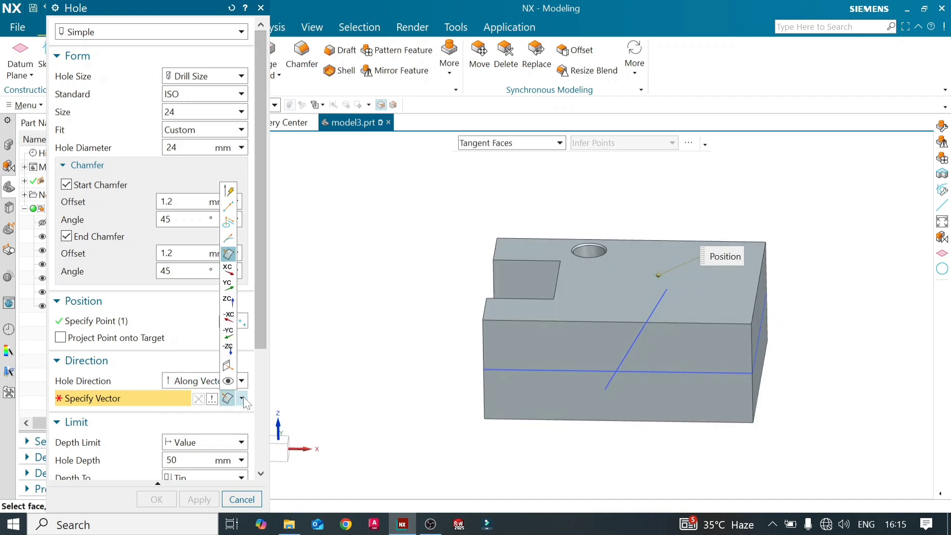
pyautogui.click(228, 191)
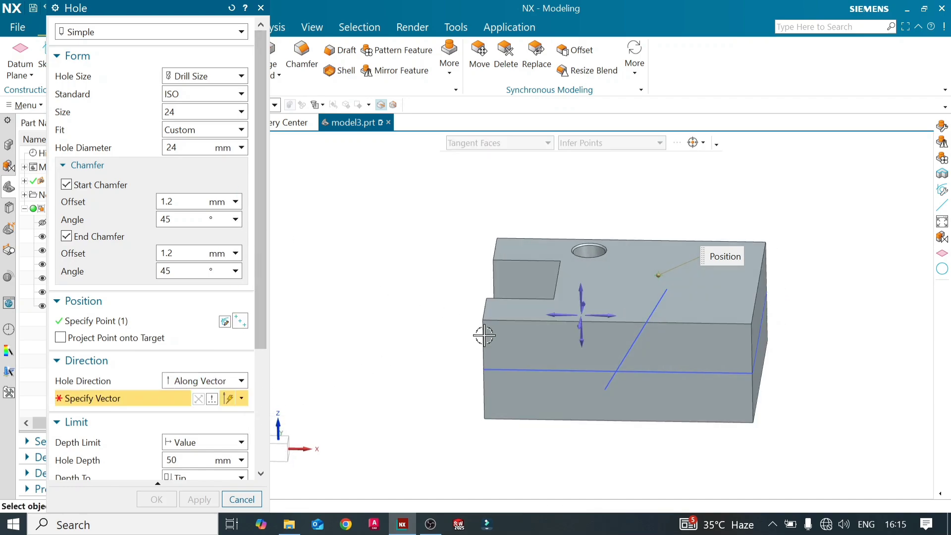
pyautogui.click(655, 307)
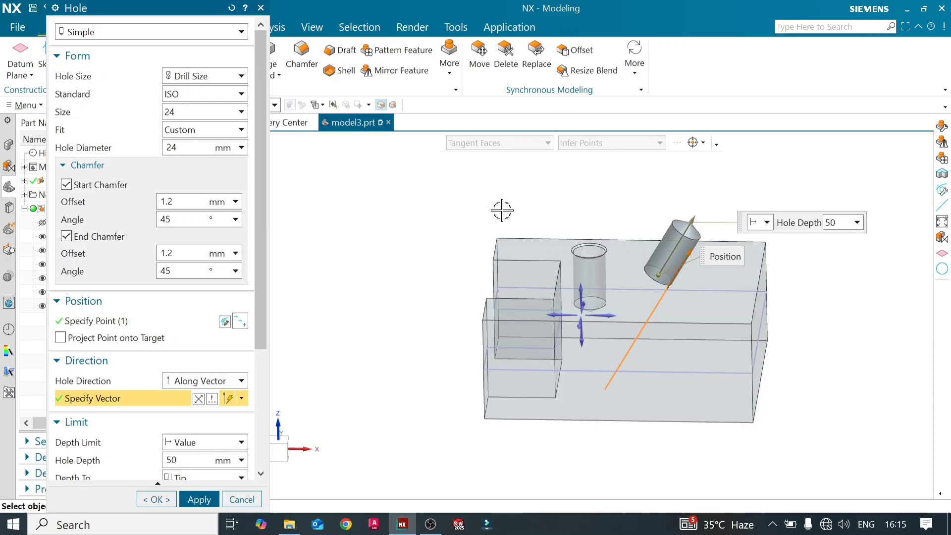
pyautogui.scroll(-2, 362, 258)
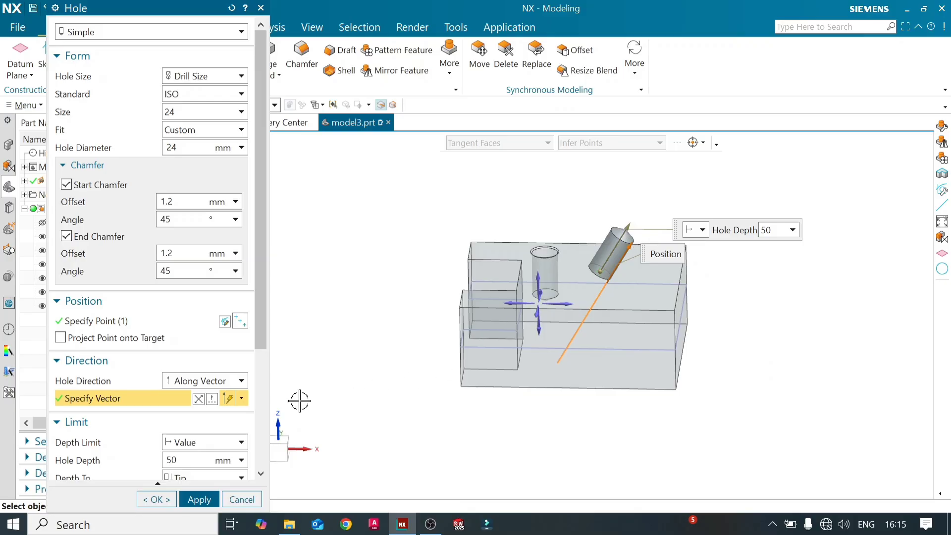
pyautogui.click(227, 400)
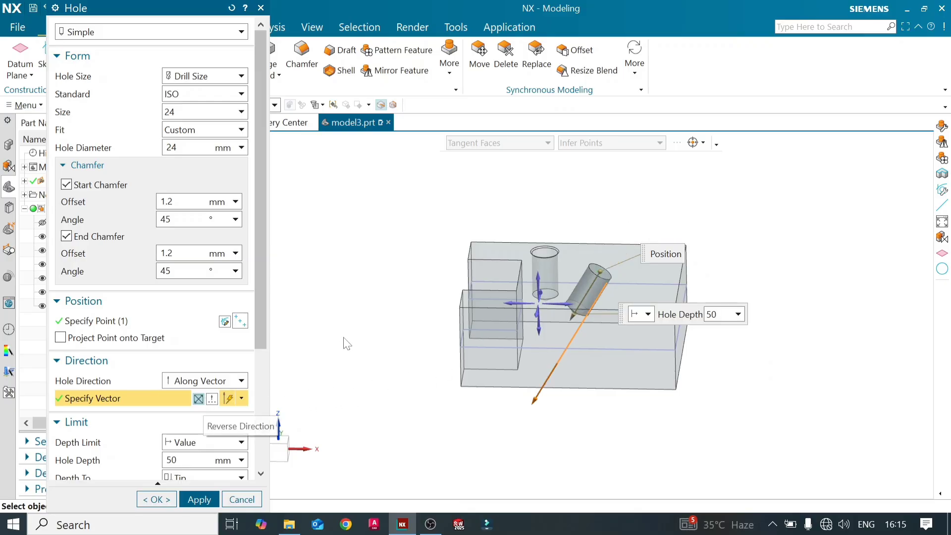
# Extend the angled hole's depth to 75 mm in the preview.
pyautogui.moveTo(563, 313); pyautogui.dragTo(546, 331)
pyautogui.scroll(-1, 392, 275)
pyautogui.scroll(-1, 259, 351)
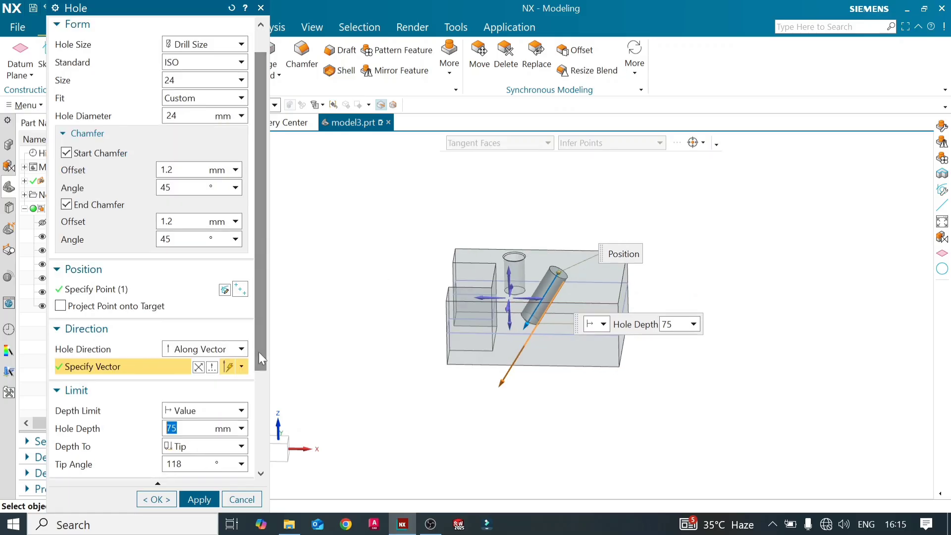
# Measure the hole depth to the Shoulder and set the tip angle to 90°.
pyautogui.scroll(-1, 259, 330)
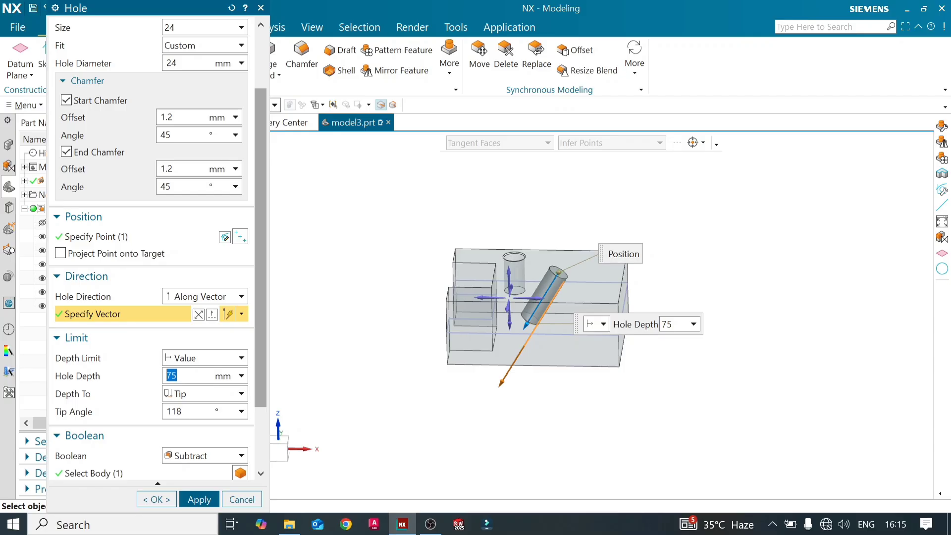
pyautogui.click(241, 394)
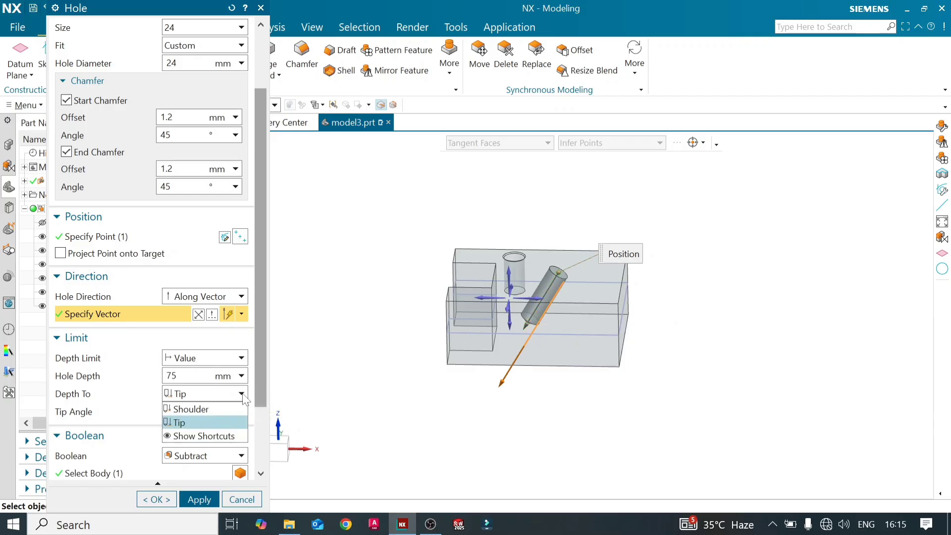
pyautogui.click(220, 408)
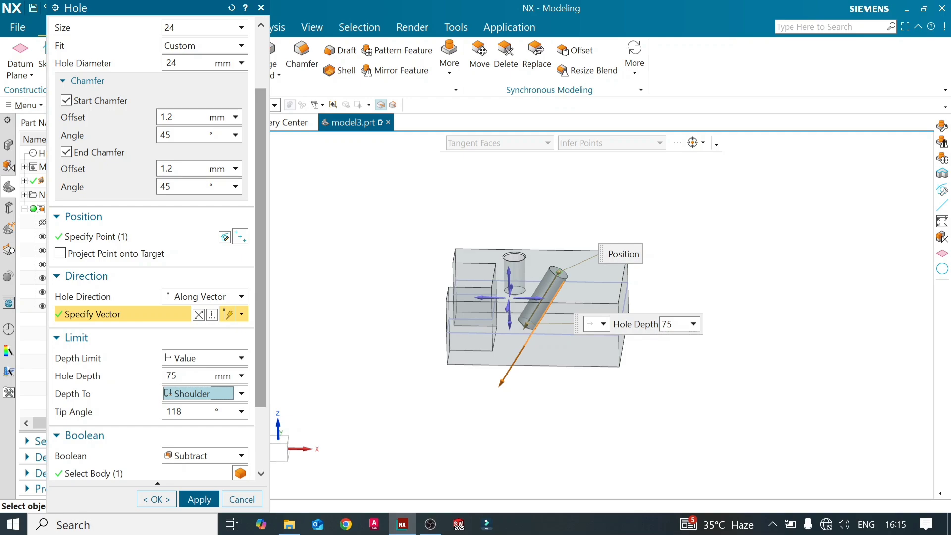
pyautogui.click(183, 411)
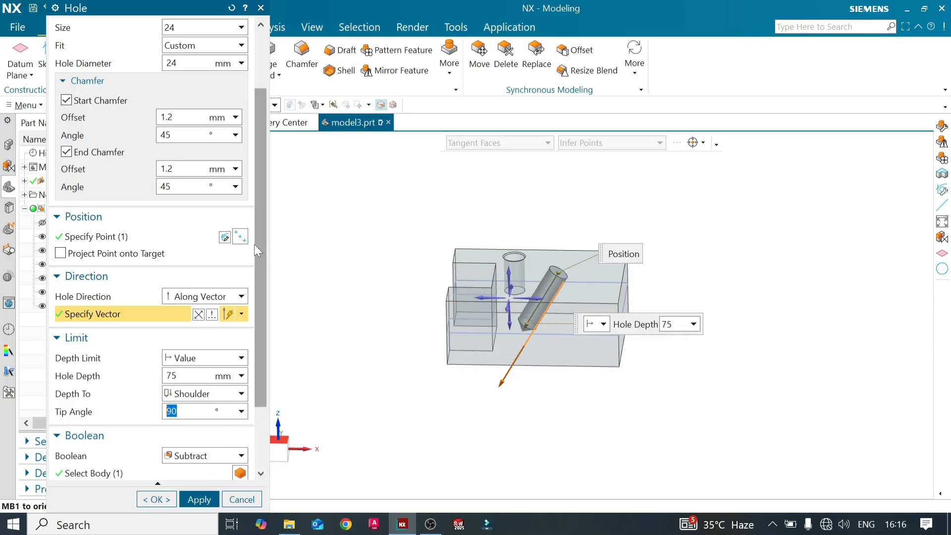
# Switch the hole size type to Custom and set the hole diameter to 15 mm.
pyautogui.moveTo(260, 248); pyautogui.dragTo(260, 196)
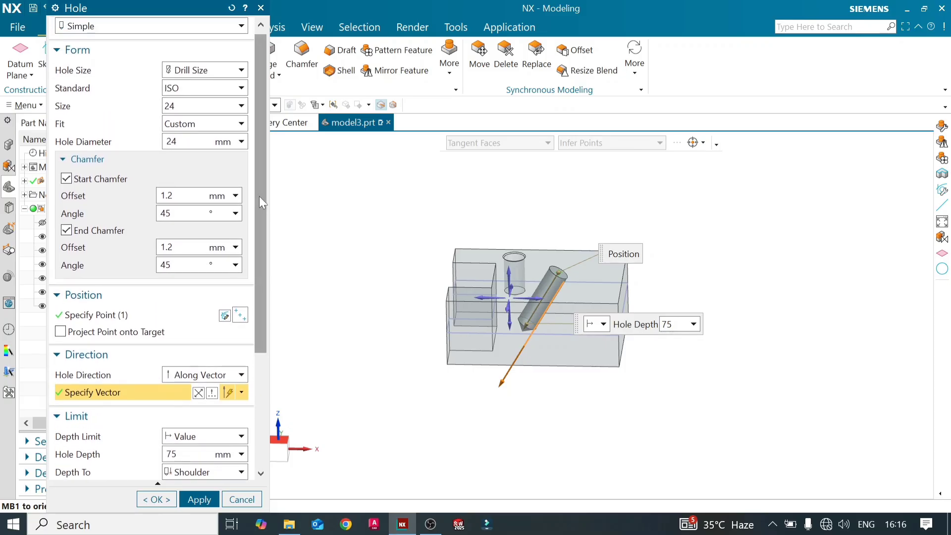
pyautogui.click(225, 71)
pyautogui.click(224, 83)
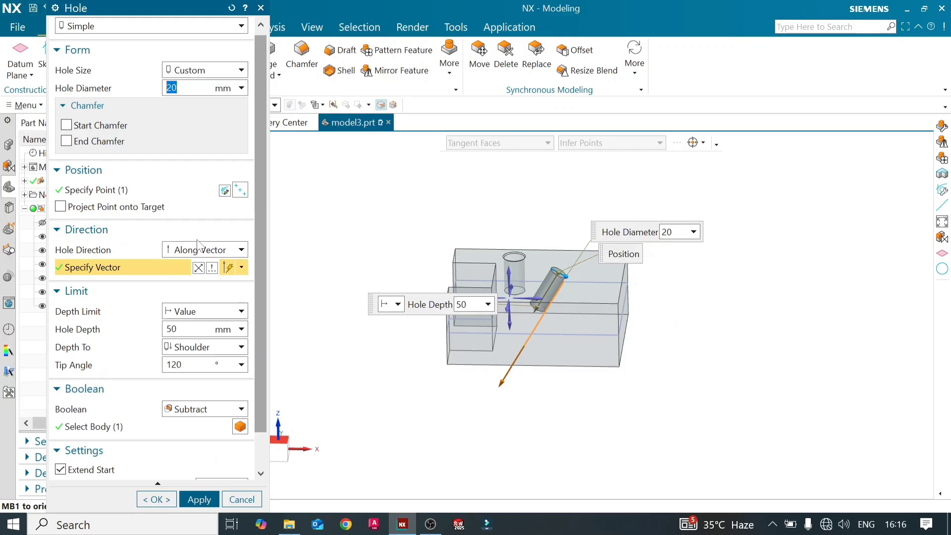
pyautogui.write('15')
# Stretch the angled hole's depth to 117 mm so it runs out through the block.
pyautogui.scroll(5, 594, 276)
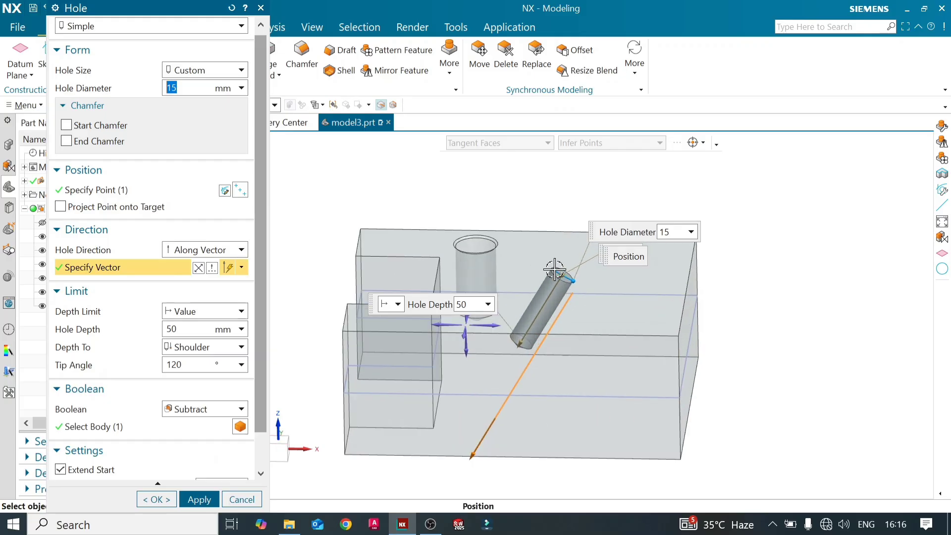
pyautogui.scroll(-4, 815, 279)
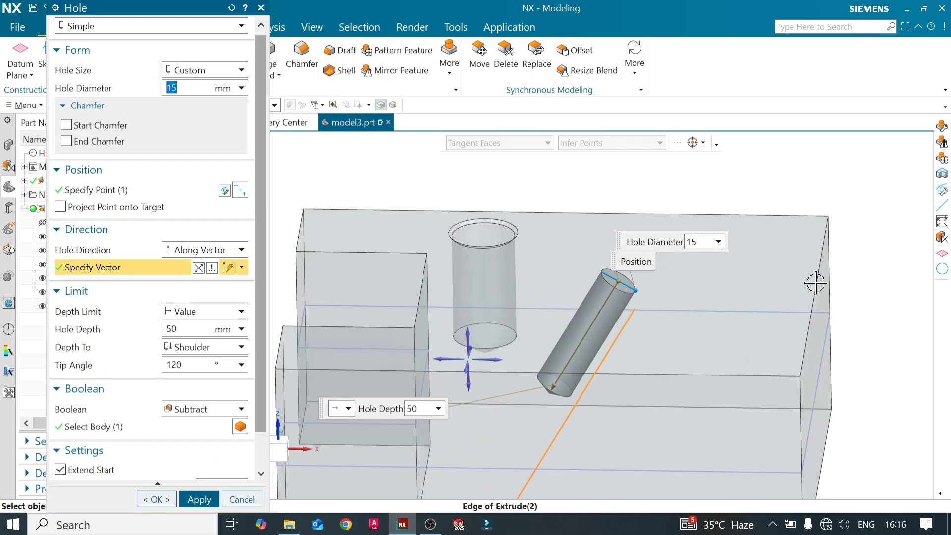
pyautogui.moveTo(600, 315)
pyautogui.mouseDown(button='middle')
pyautogui.moveTo(569, 297)
pyautogui.moveTo(603, 299)
pyautogui.mouseUp(button='middle')
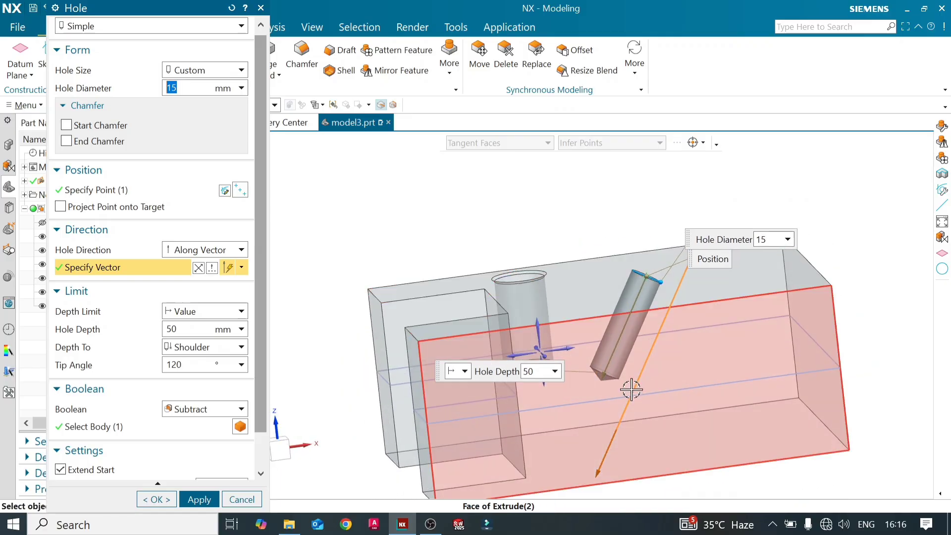
pyautogui.moveTo(604, 375); pyautogui.dragTo(552, 505)
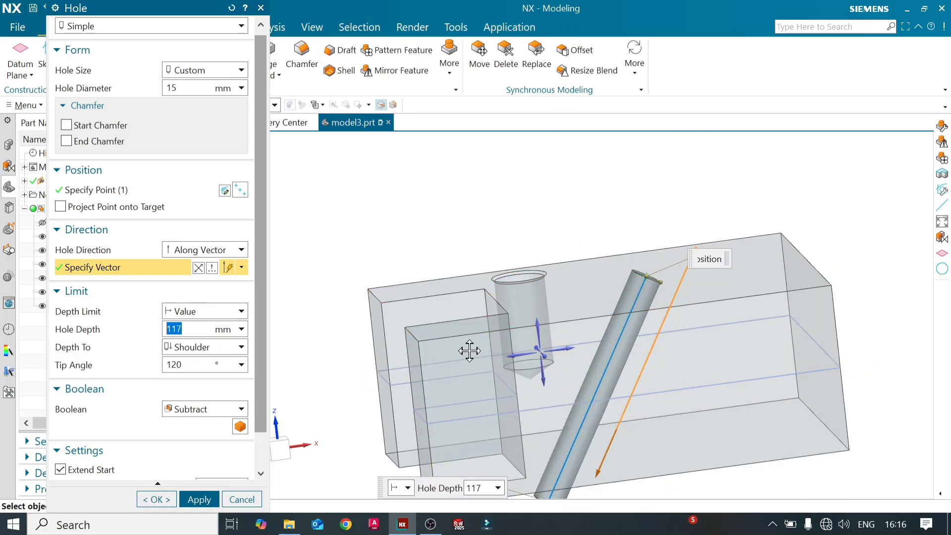
# Show the hole result, examine the angled cut on the block from several sides, and undo the result preview.
pyautogui.scroll(-2, 260, 415)
pyautogui.click(244, 469)
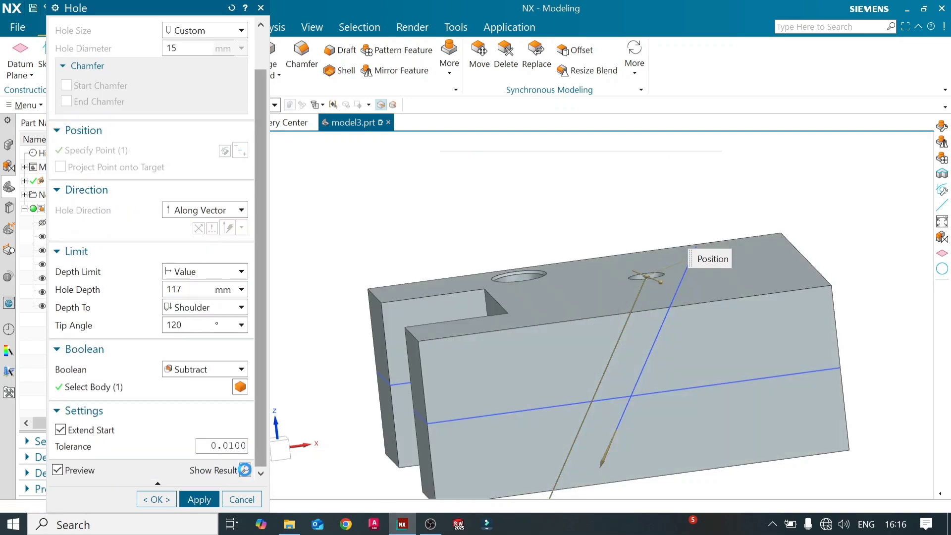
pyautogui.moveTo(594, 416); pyautogui.dragTo(581, 376, button='middle')
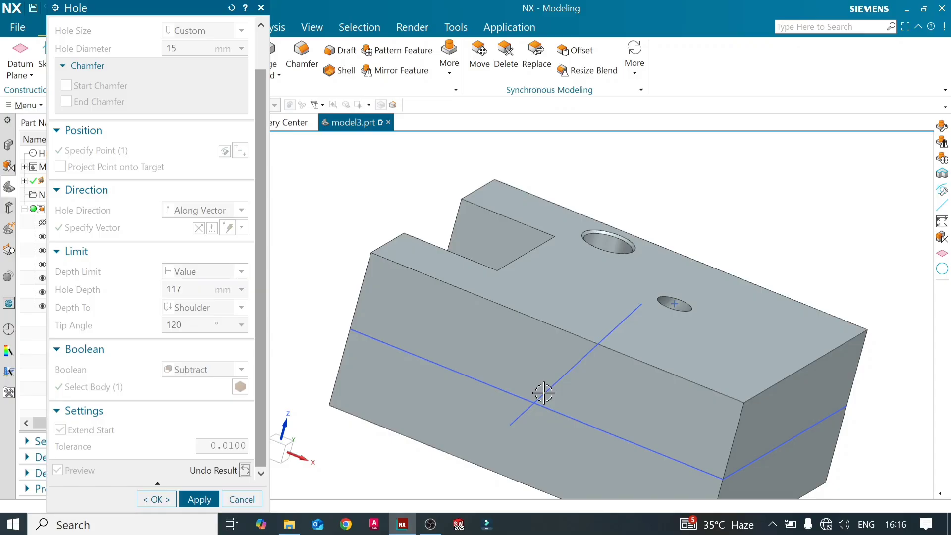
pyautogui.moveTo(675, 315); pyautogui.dragTo(692, 303, button='middle')
pyautogui.click(245, 470)
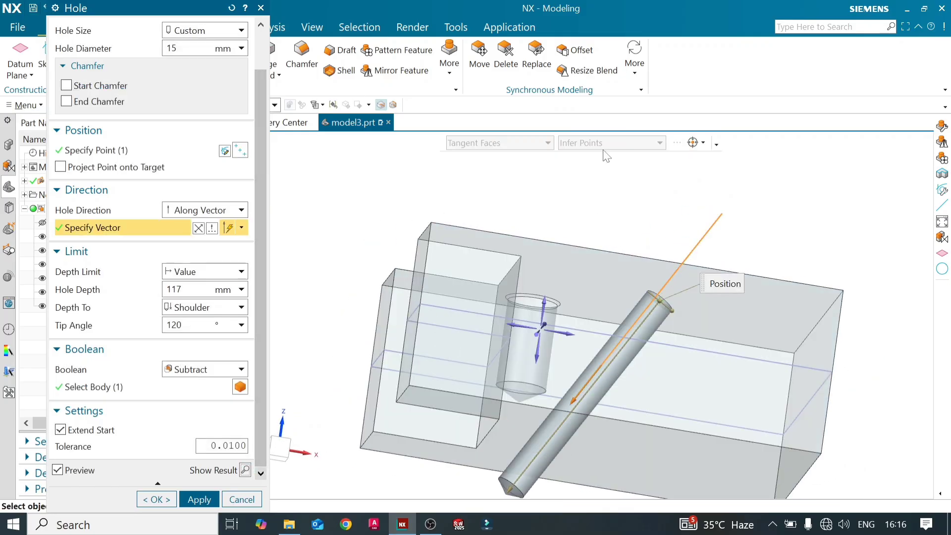
# Shorten the angled hole's depth to 53 mm so it ends inside the block.
pyautogui.scroll(-2, 618, 206)
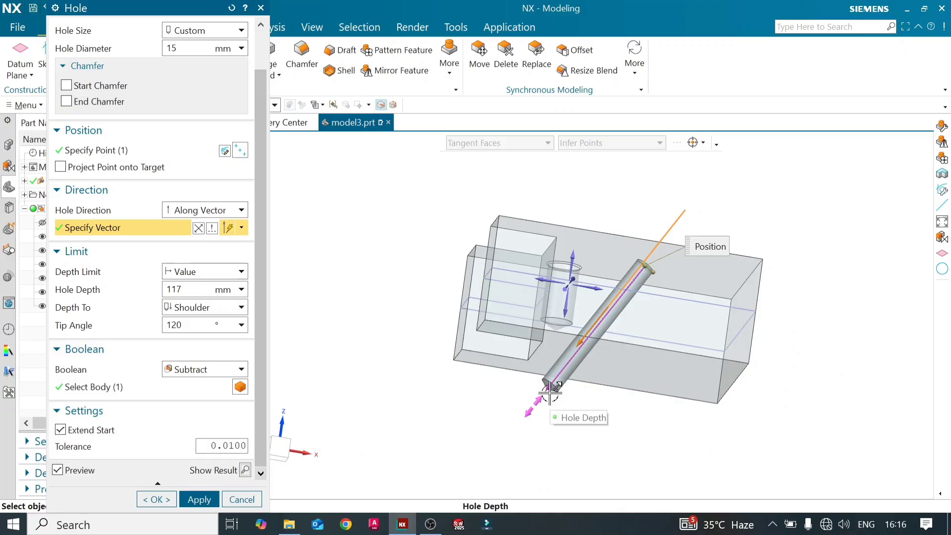
pyautogui.moveTo(549, 391); pyautogui.dragTo(603, 319)
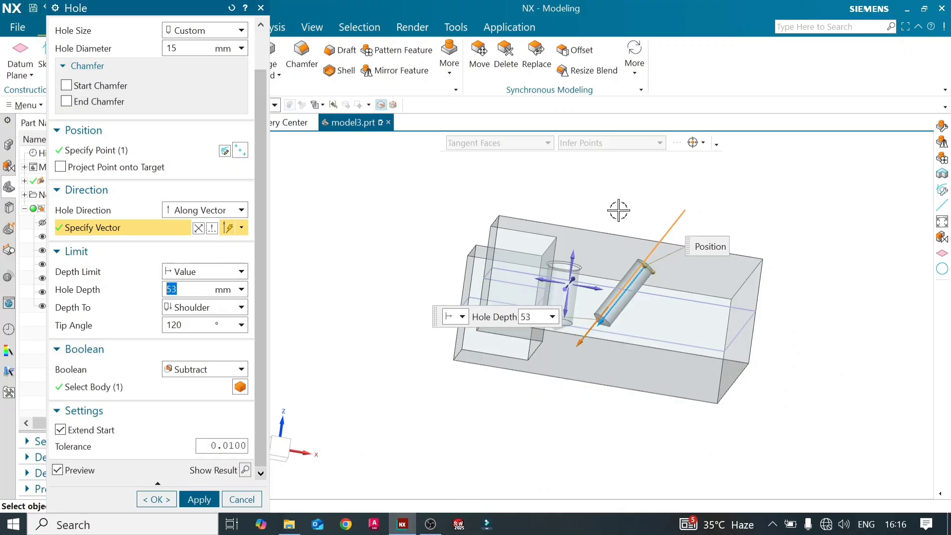
pyautogui.moveTo(619, 208); pyautogui.dragTo(605, 235, button='middle')
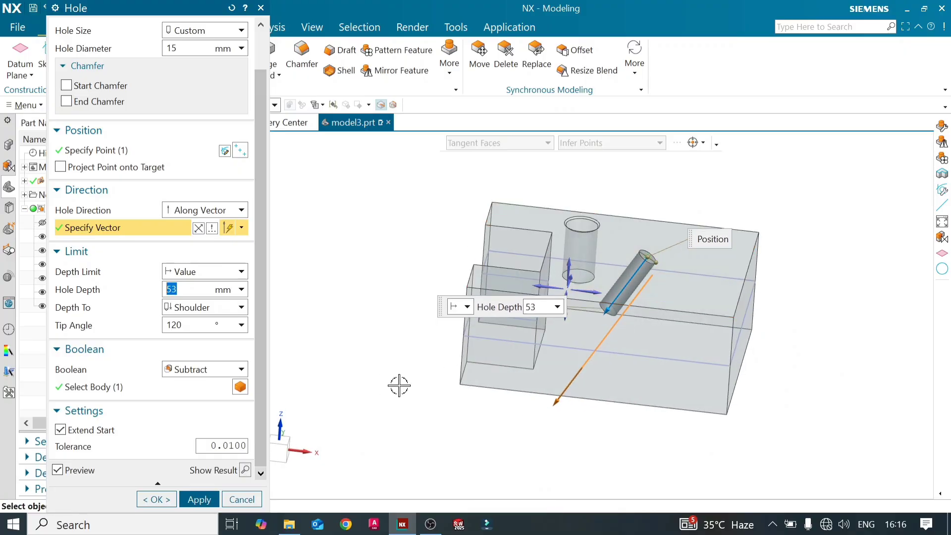
# Show the result of the shortened angled hole, view it from another side, and cancel the hole.
pyautogui.click(246, 470)
pyautogui.moveTo(562, 328); pyautogui.dragTo(426, 378, button='middle')
pyautogui.click(233, 500)
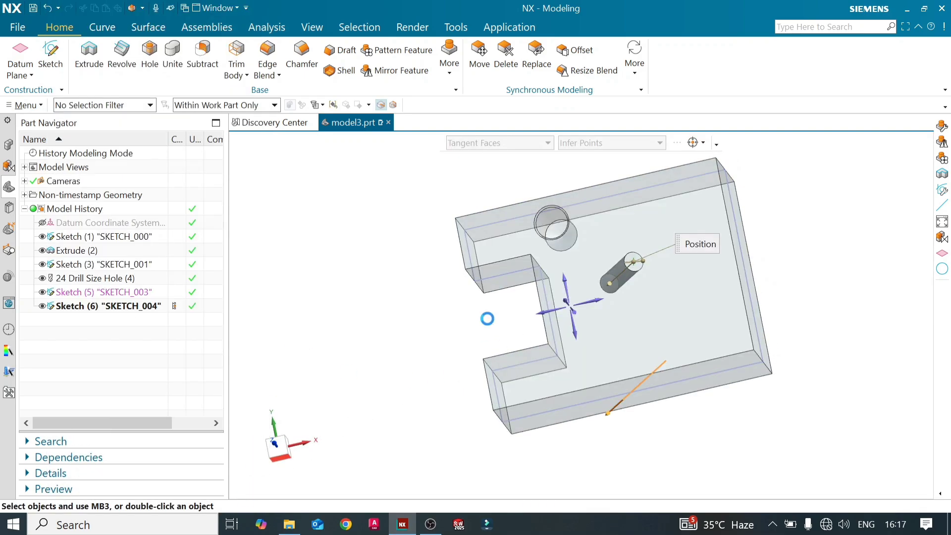
pyautogui.moveTo(488, 318)
pyautogui.mouseDown(button='middle')
pyautogui.moveTo(579, 248)
pyautogui.moveTo(614, 255)
pyautogui.moveTo(616, 228)
pyautogui.mouseUp(button='middle')
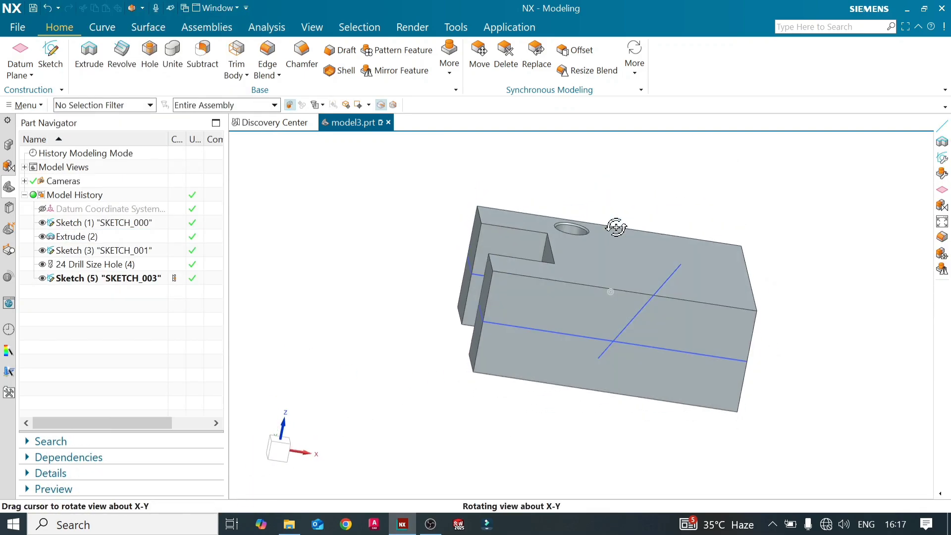
# Delete the sketch of the angled direction line from the model history.
pyautogui.click(146, 277)
pyautogui.press('Delete')
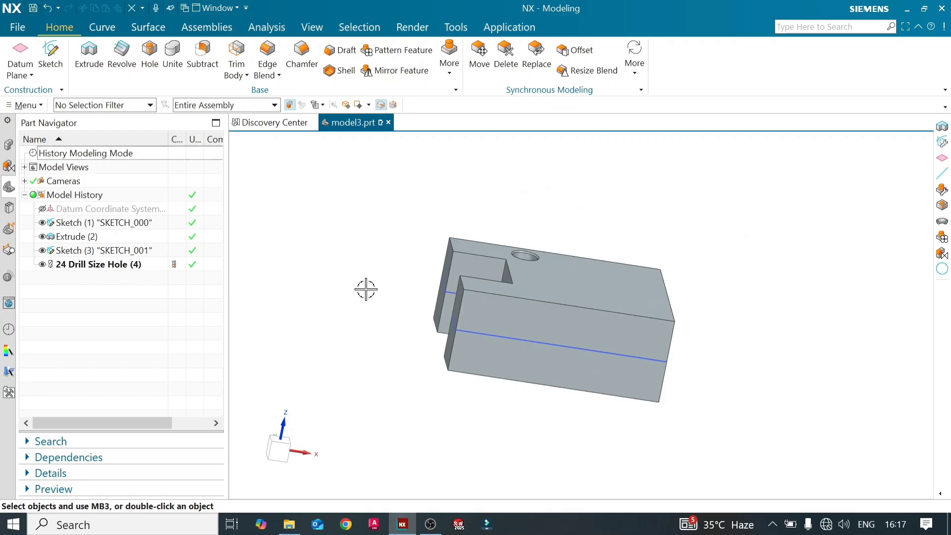
pyautogui.moveTo(365, 288)
pyautogui.mouseDown(button='middle')
pyautogui.moveTo(370, 331)
pyautogui.moveTo(363, 281)
pyautogui.moveTo(538, 253)
pyautogui.mouseUp(button='middle')
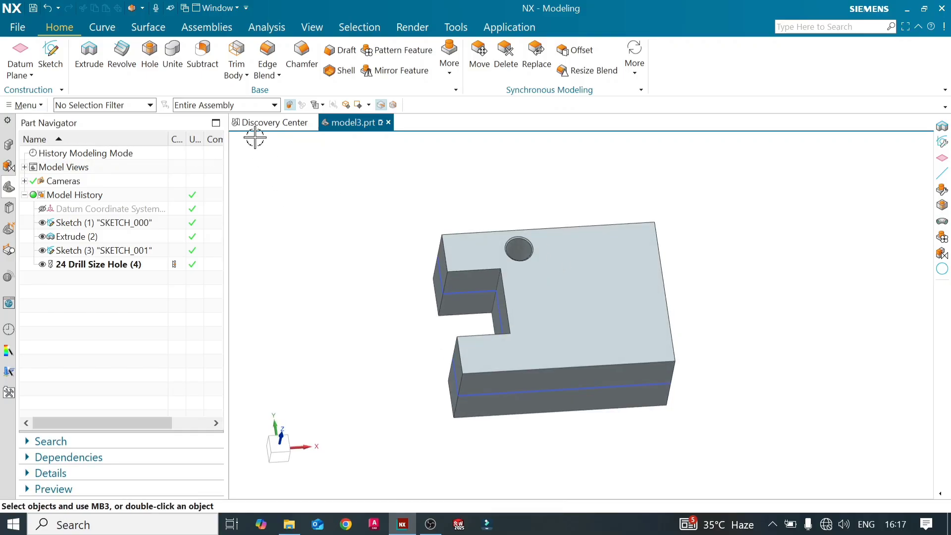
# Start a new counterbored hole and place it on the block's upper face beside the existing hole.
pyautogui.click(150, 55)
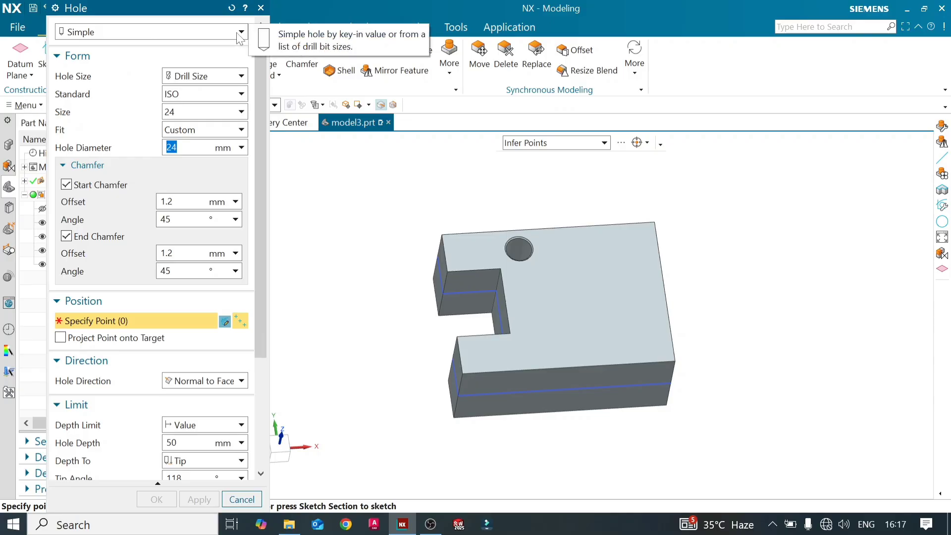
pyautogui.click(238, 33)
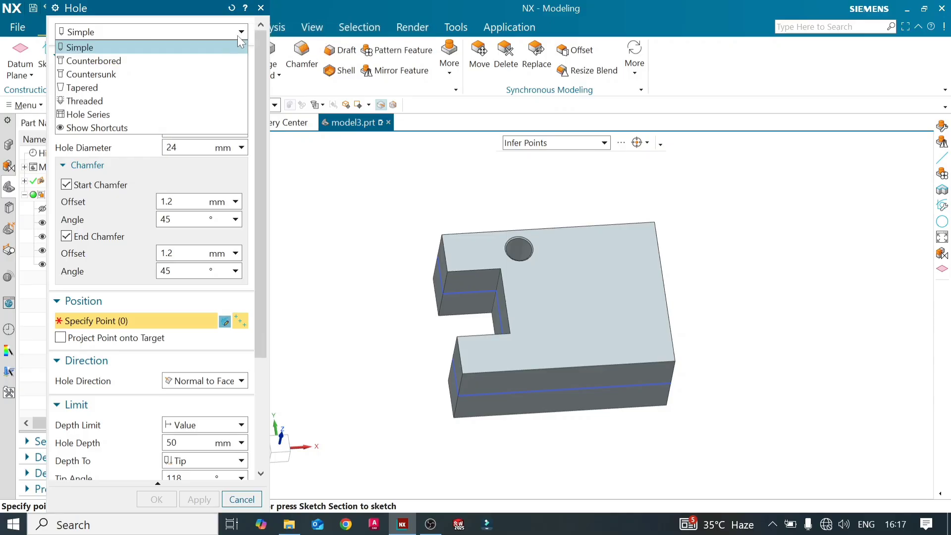
pyautogui.click(181, 61)
pyautogui.moveTo(365, 261)
pyautogui.mouseDown(button='middle')
pyautogui.moveTo(346, 229)
pyautogui.moveTo(362, 247)
pyautogui.mouseUp(button='middle')
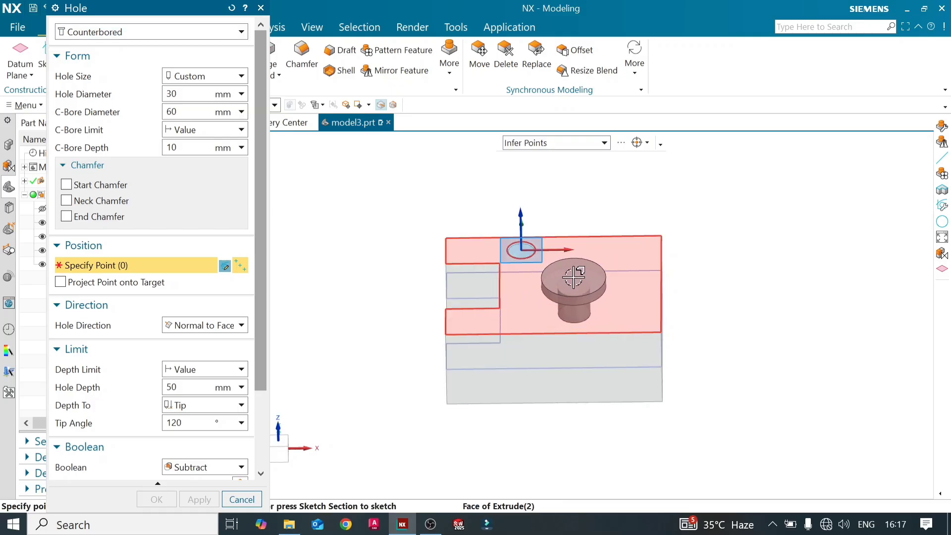
pyautogui.click(573, 276)
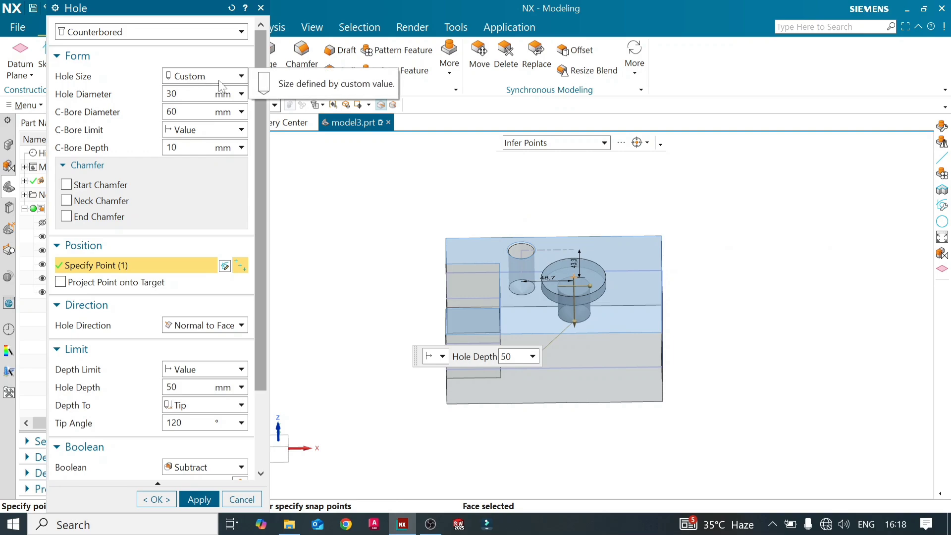
# Set the counterbored hole's diameter to 20 mm, counterbore diameter to 30 mm and counterbore depth to 15 mm.
pyautogui.doubleClick(191, 92)
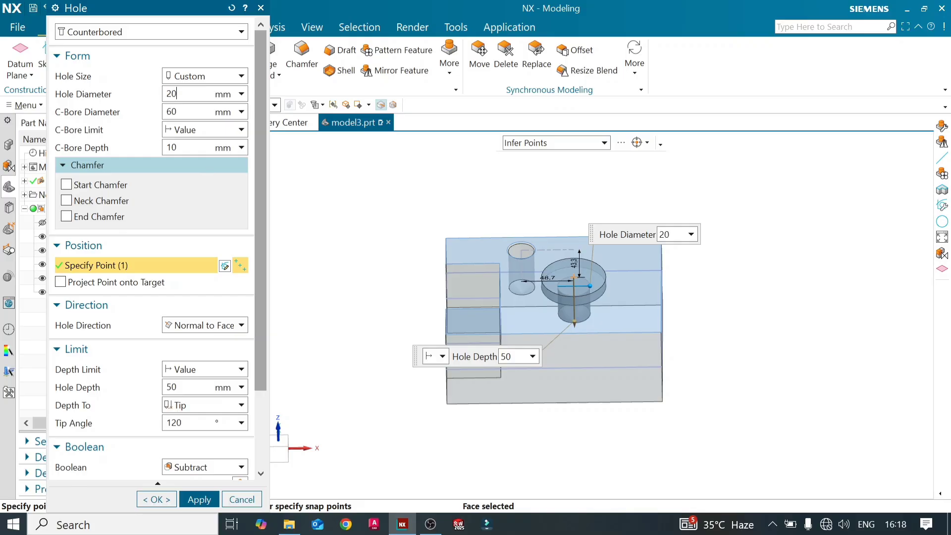
pyautogui.write('20')
pyautogui.press('Return')
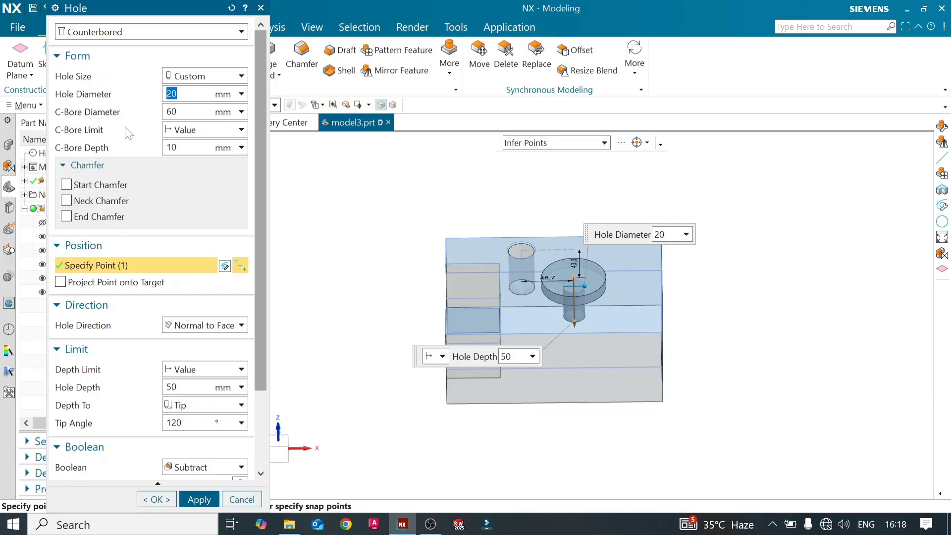
pyautogui.press('Tab')
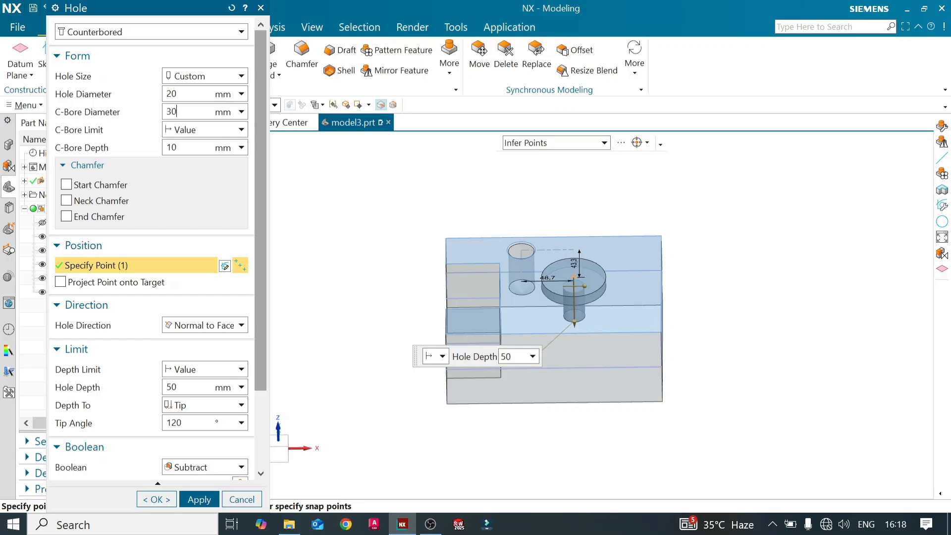
pyautogui.press('Return')
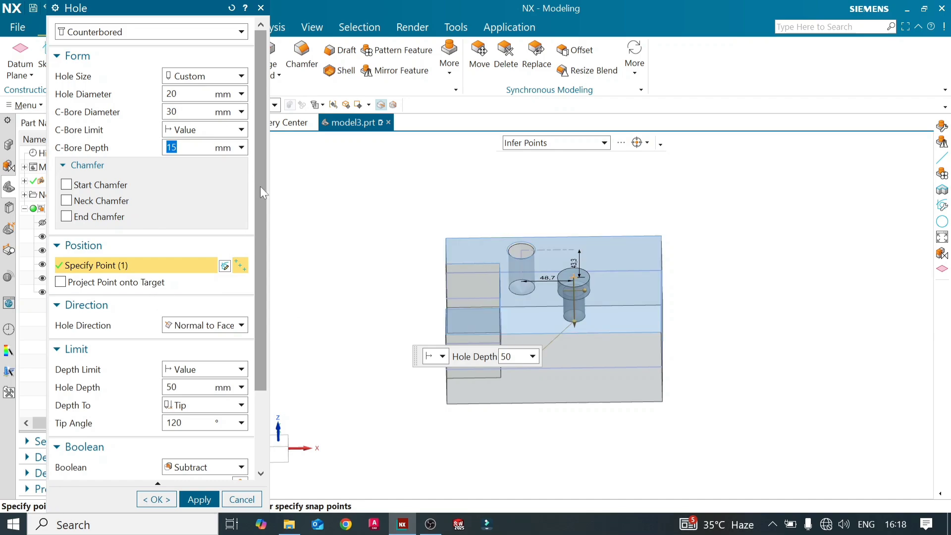
# Shorten the counterbored hole's depth to 45 mm, and extend it back to 50 mm.
pyautogui.moveTo(260, 186); pyautogui.dragTo(260, 262)
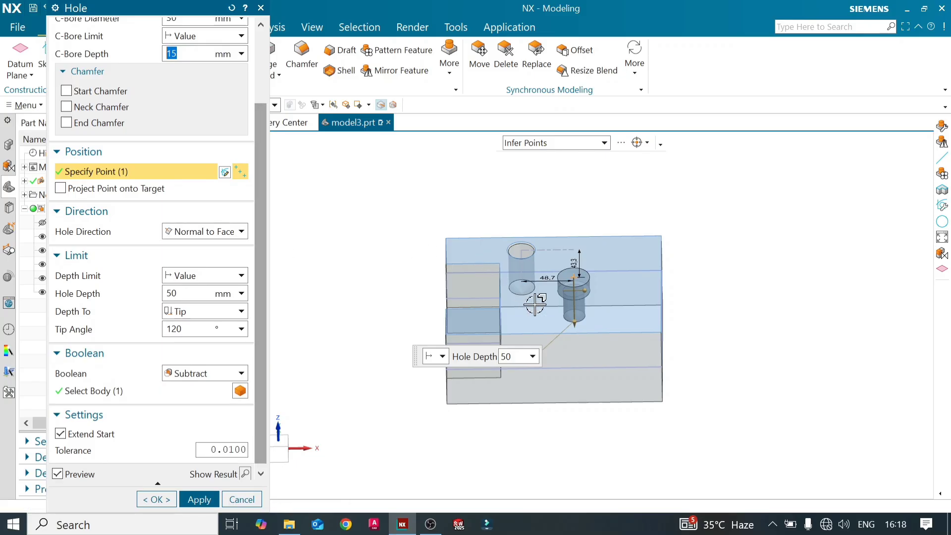
pyautogui.moveTo(539, 297); pyautogui.dragTo(462, 254, button='middle')
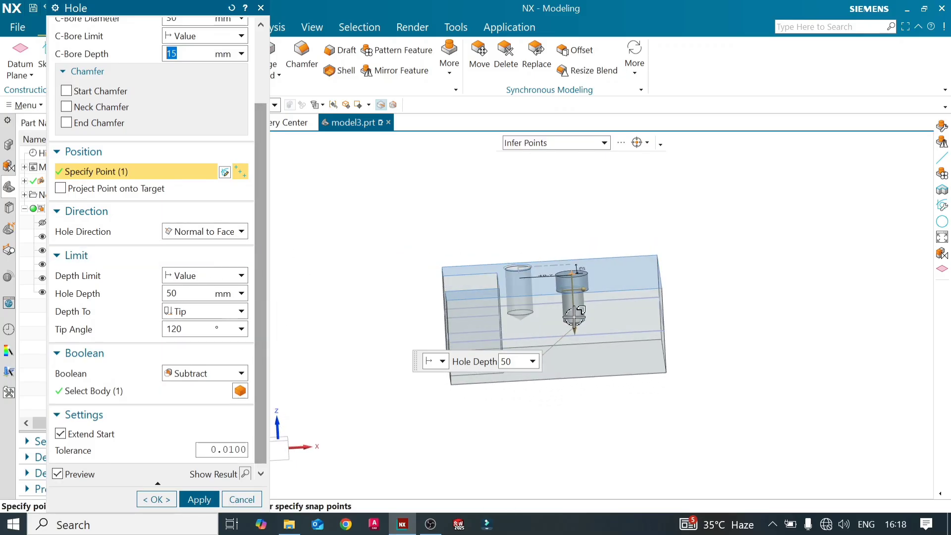
pyautogui.moveTo(574, 330)
pyautogui.mouseDown()
pyautogui.moveTo(577, 343)
pyautogui.moveTo(574, 325)
pyautogui.mouseUp()
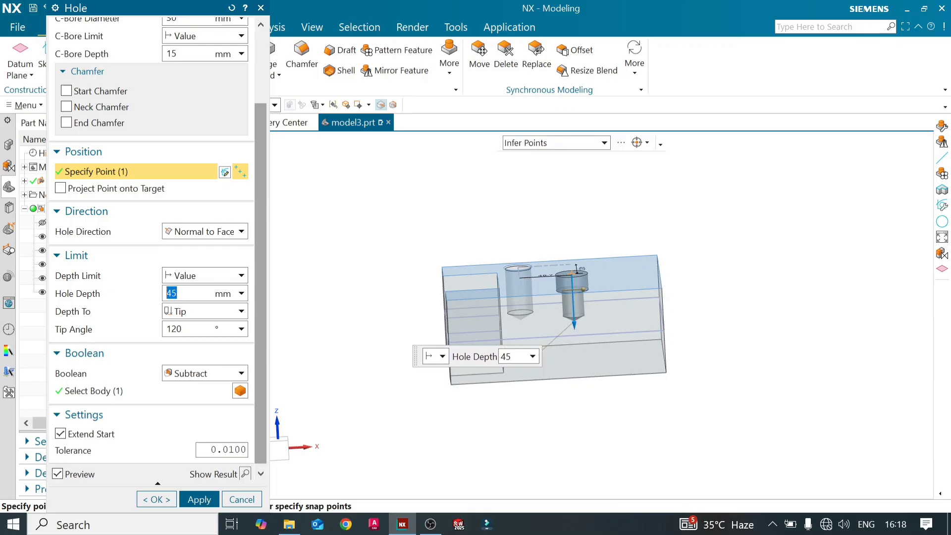
pyautogui.moveTo(573, 328); pyautogui.dragTo(574, 335)
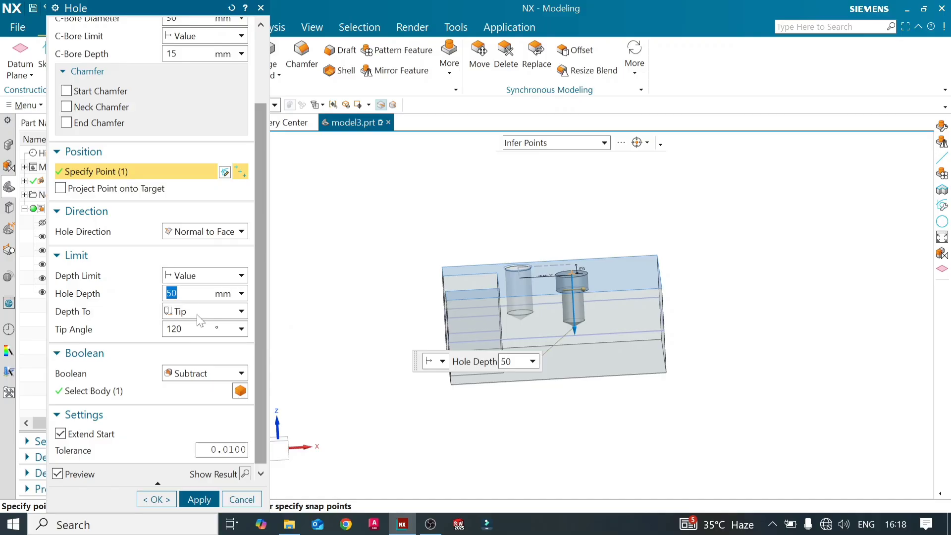
# Set the counterbored hole's tip angle to 90° and inspect its conical end.
pyautogui.click(184, 329)
pyautogui.moveTo(565, 333); pyautogui.dragTo(590, 331, button='middle')
pyautogui.scroll(9, 581, 328)
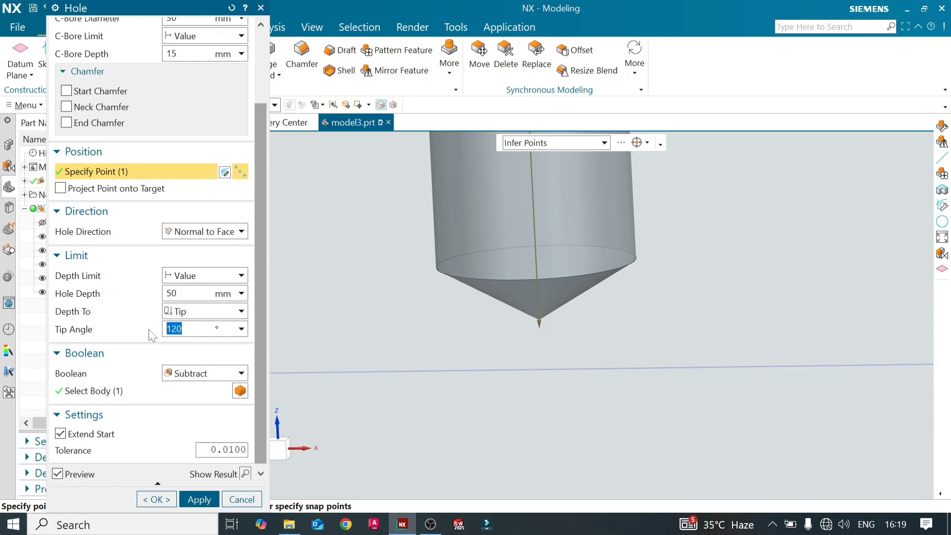
pyautogui.write('90')
pyautogui.press('Return')
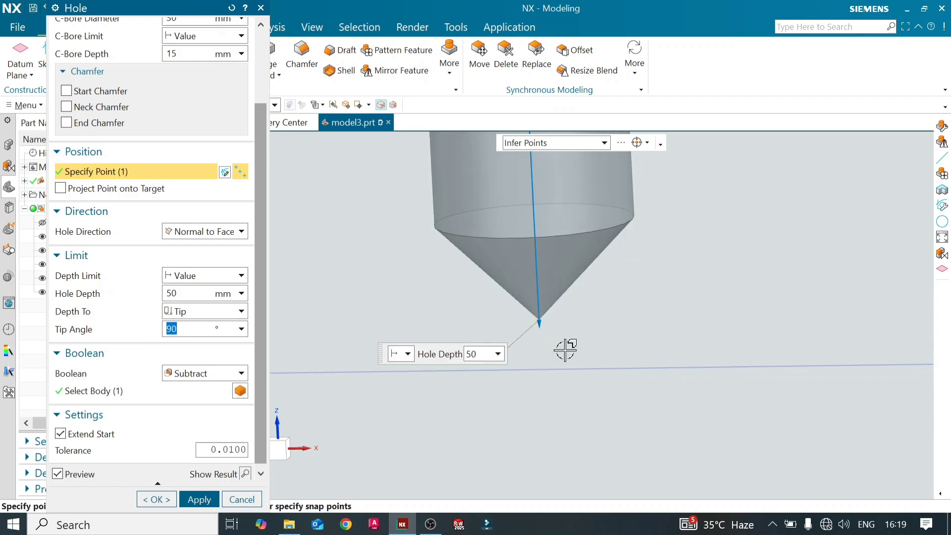
pyautogui.scroll(5, 561, 433)
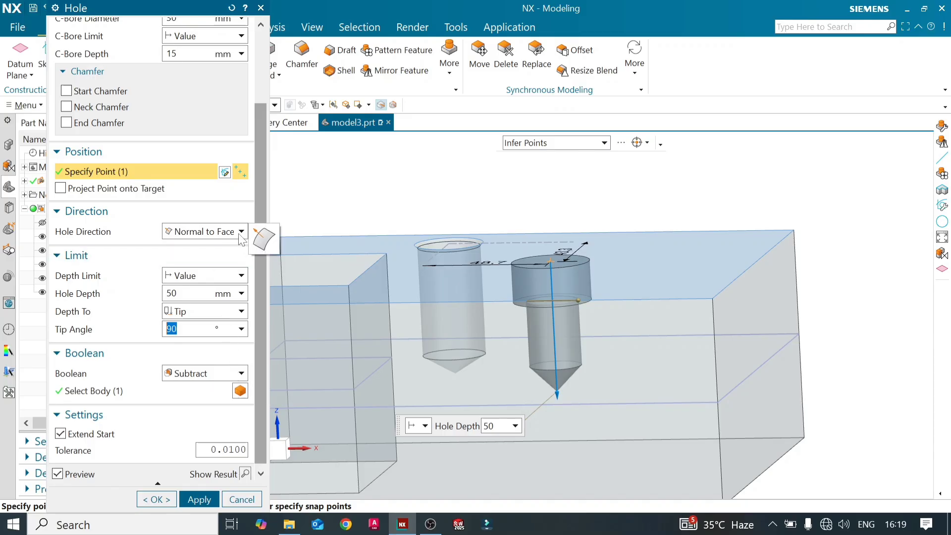
# Change the hole type from Counterbored to Countersunk, keeping the direction Normal to Face.
pyautogui.click(241, 231)
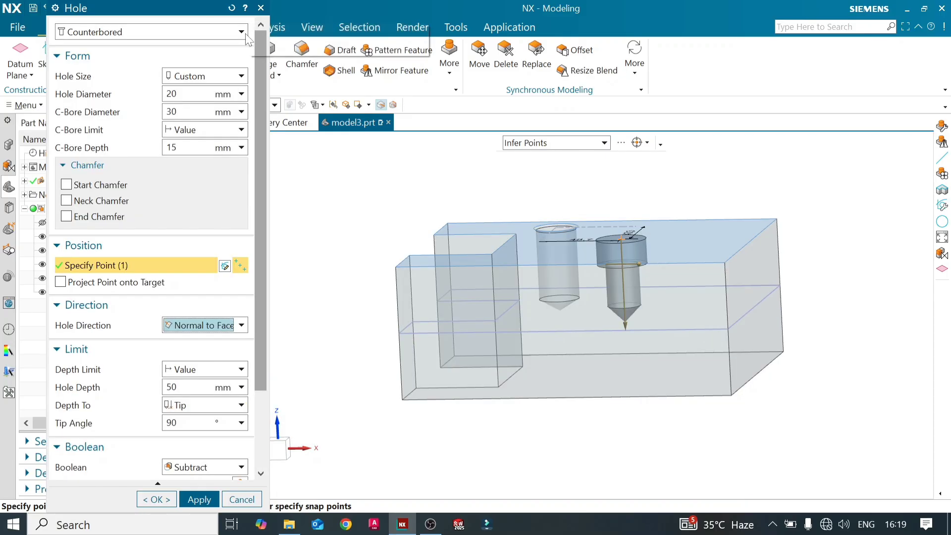
pyautogui.click(245, 32)
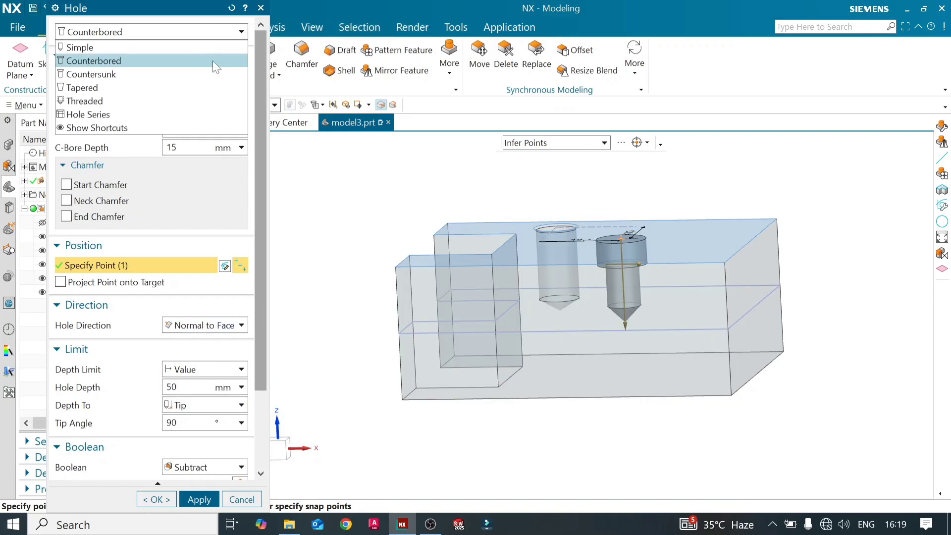
pyautogui.click(181, 77)
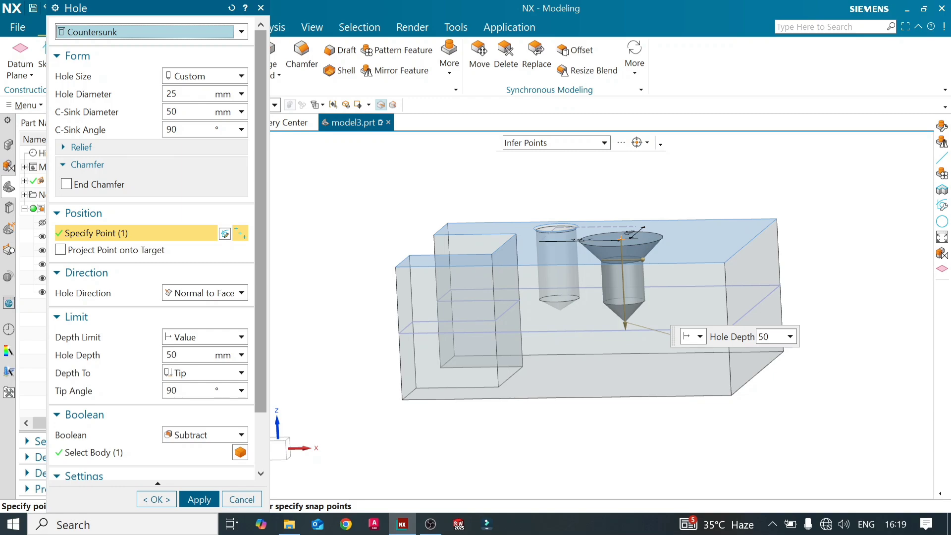
# Change the hole type to Tapered and extend the hole's depth to 41 mm.
pyautogui.click(240, 32)
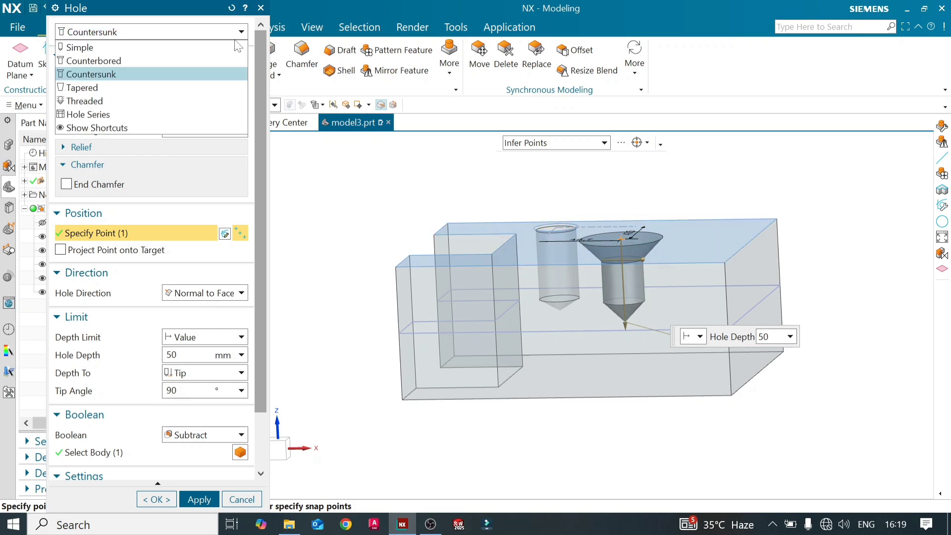
pyautogui.click(175, 90)
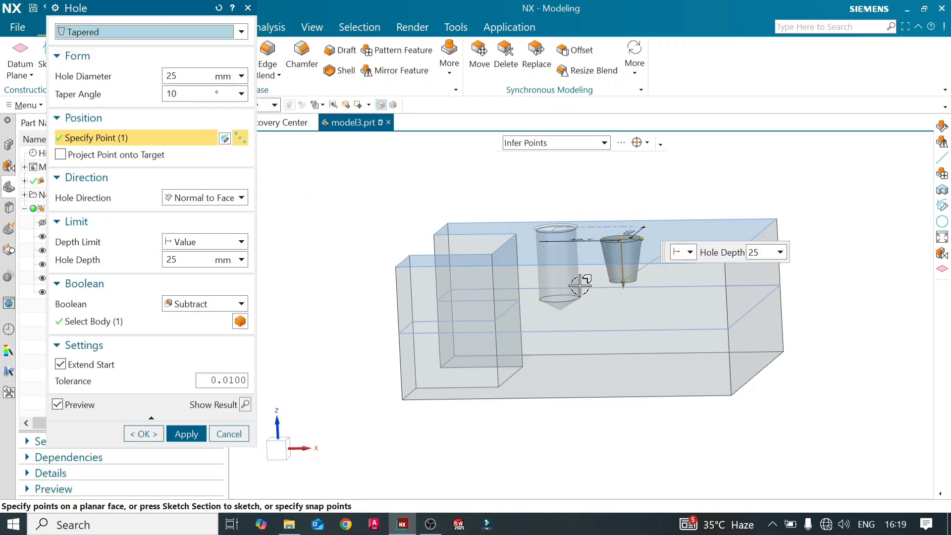
pyautogui.moveTo(581, 286); pyautogui.dragTo(588, 315, button='middle')
pyautogui.moveTo(623, 295); pyautogui.dragTo(625, 315)
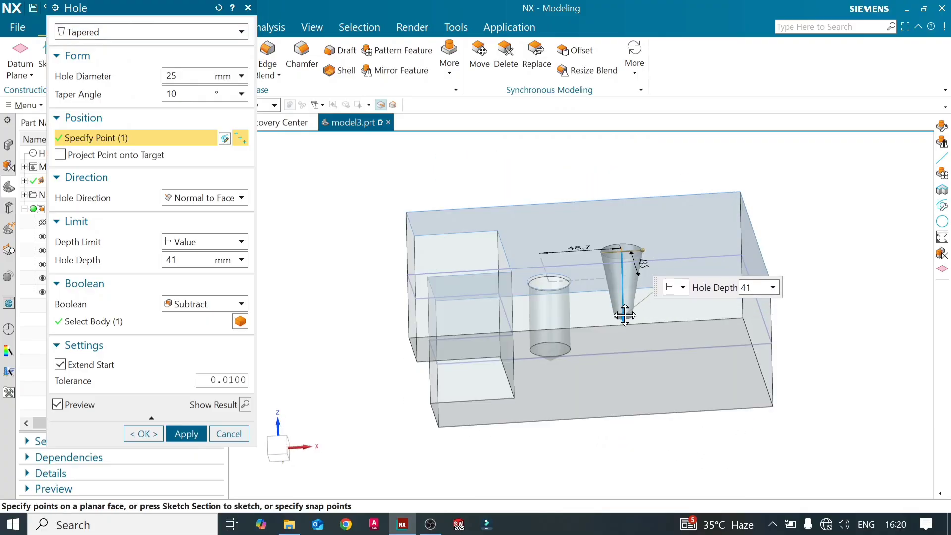
pyautogui.moveTo(544, 263); pyautogui.dragTo(550, 298, button='middle')
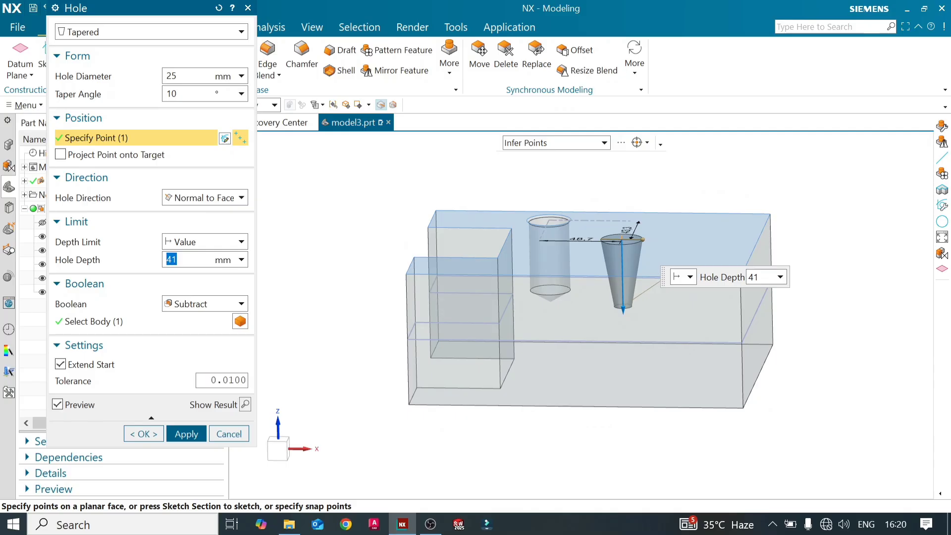
# Set the tapered hole's taper angle to 5° and its hole diameter to 20 mm.
pyautogui.doubleClick(174, 94)
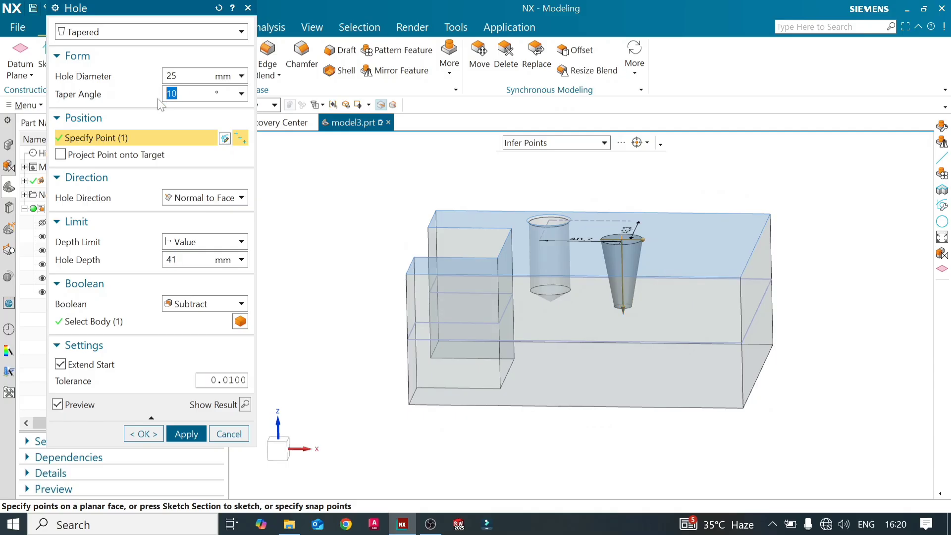
pyautogui.press('Return')
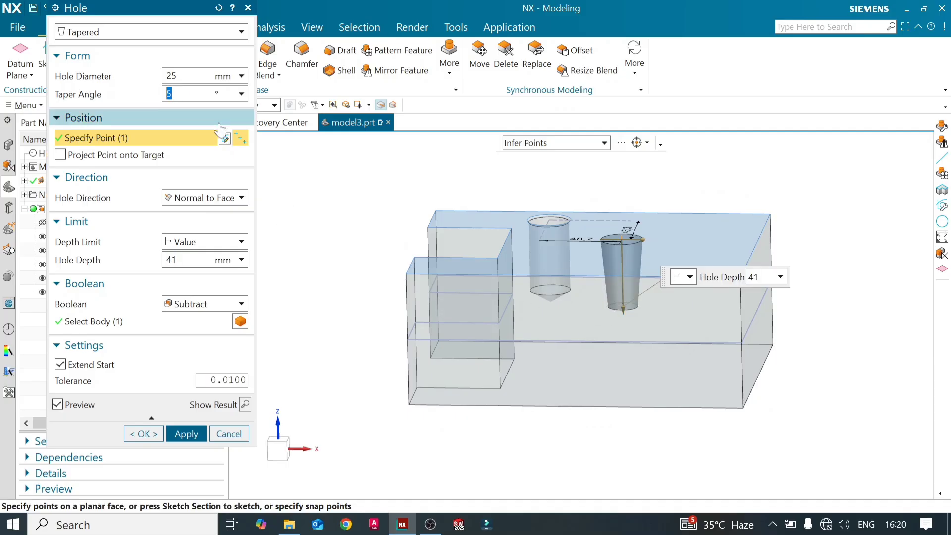
pyautogui.click(177, 76)
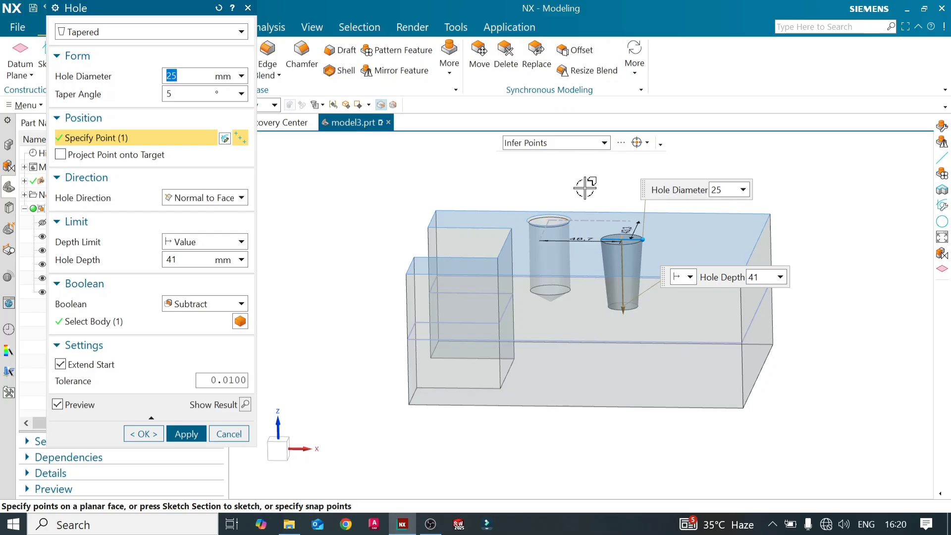
pyautogui.moveTo(586, 187); pyautogui.dragTo(590, 207, button='middle')
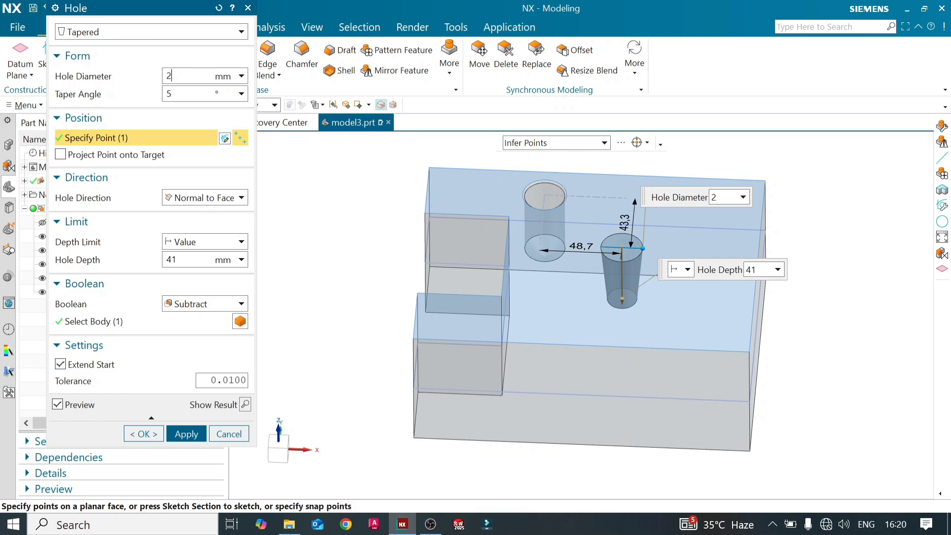
pyautogui.write('0')
pyautogui.press('Return')
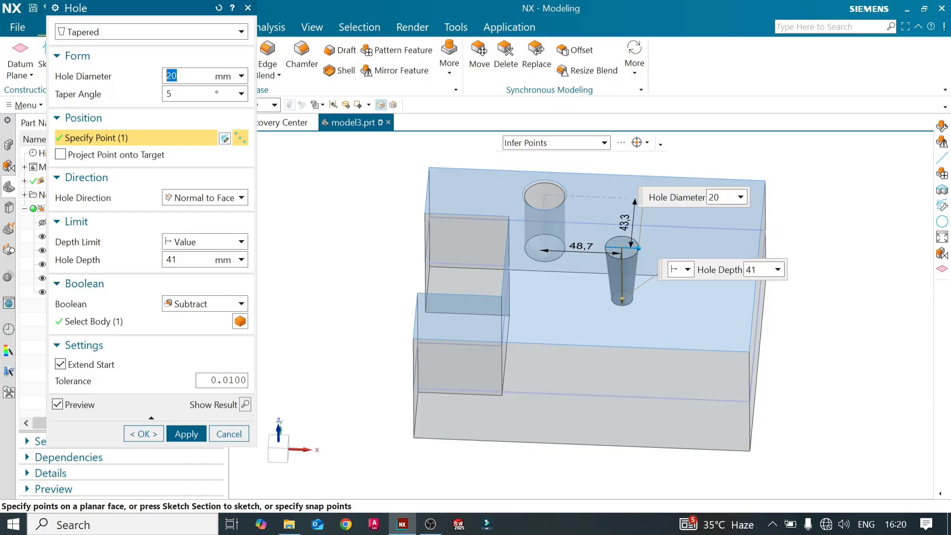
# Review the depth limit options for the tapered hole and keep the limit at Value.
pyautogui.moveTo(184, 260); pyautogui.dragTo(172, 260)
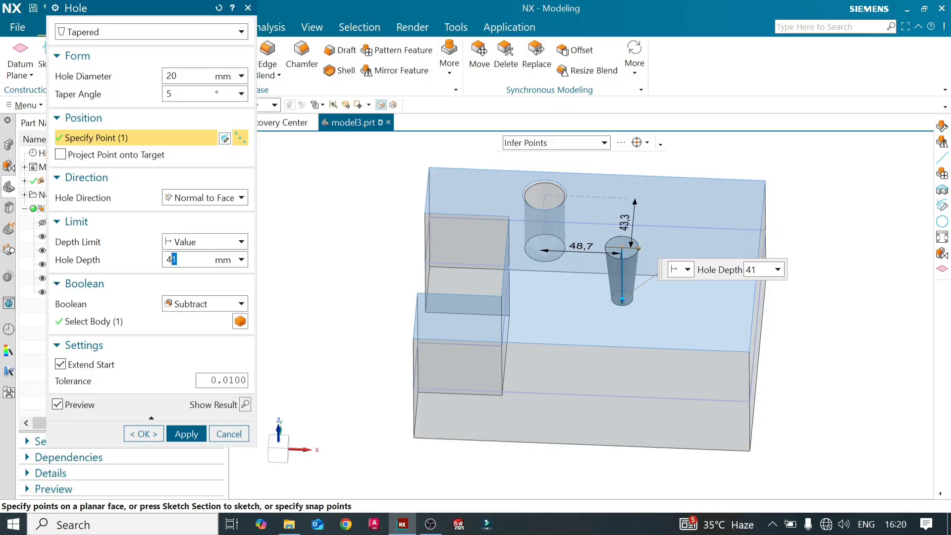
pyautogui.click(233, 243)
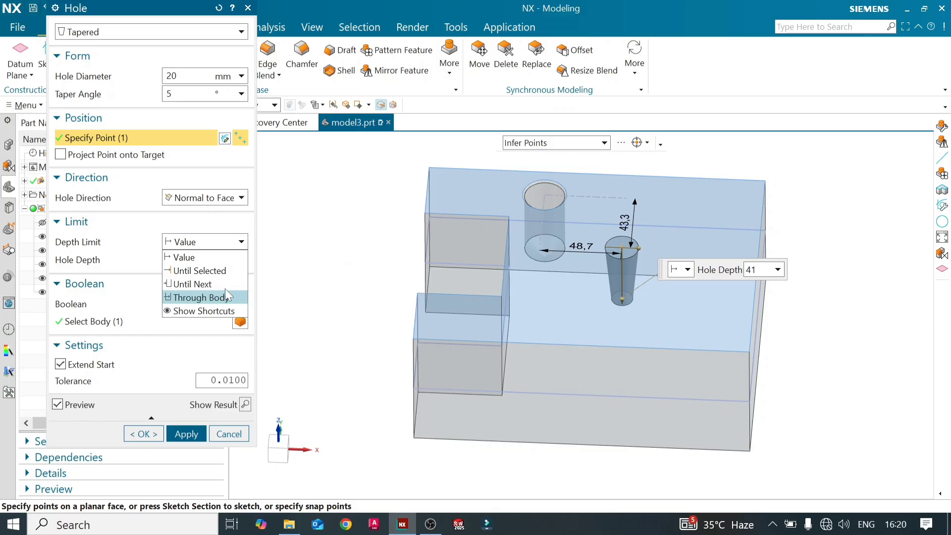
pyautogui.click(177, 356)
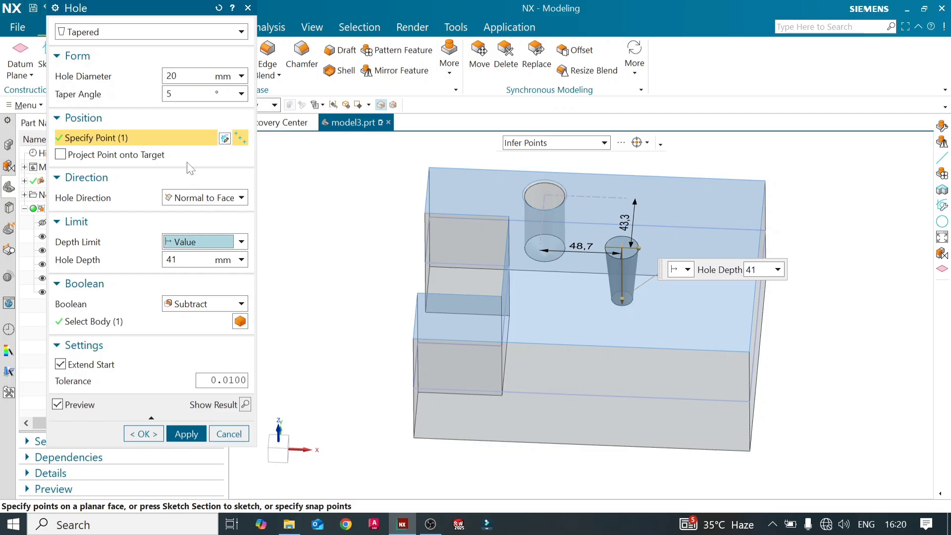
# Change the hole type to Threaded with the Metric Coarse size M12 x 1.75 and create the hole.
pyautogui.click(245, 31)
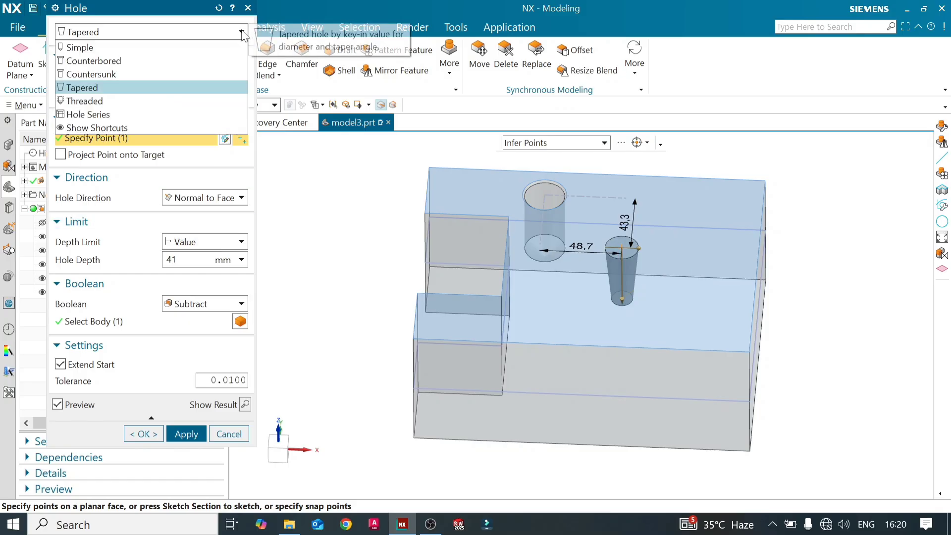
pyautogui.click(154, 101)
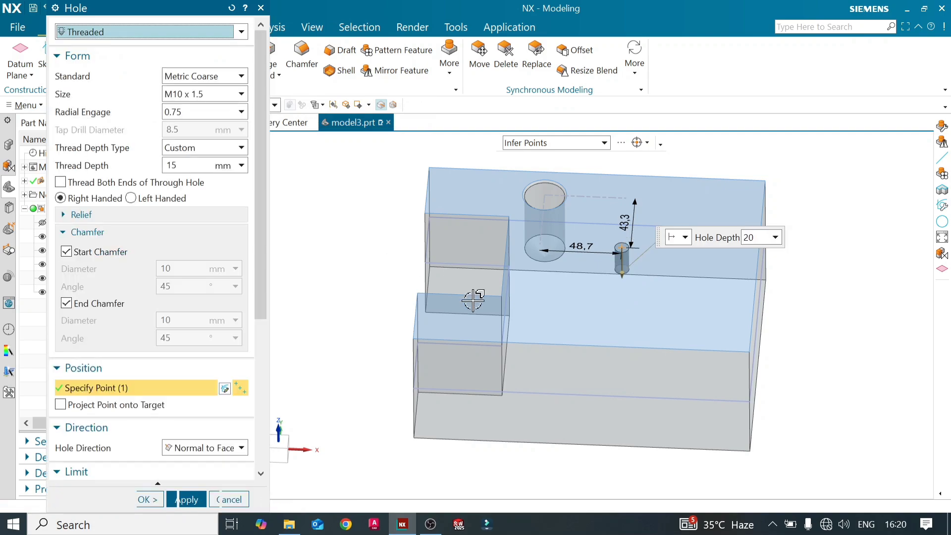
pyautogui.scroll(5, 622, 280)
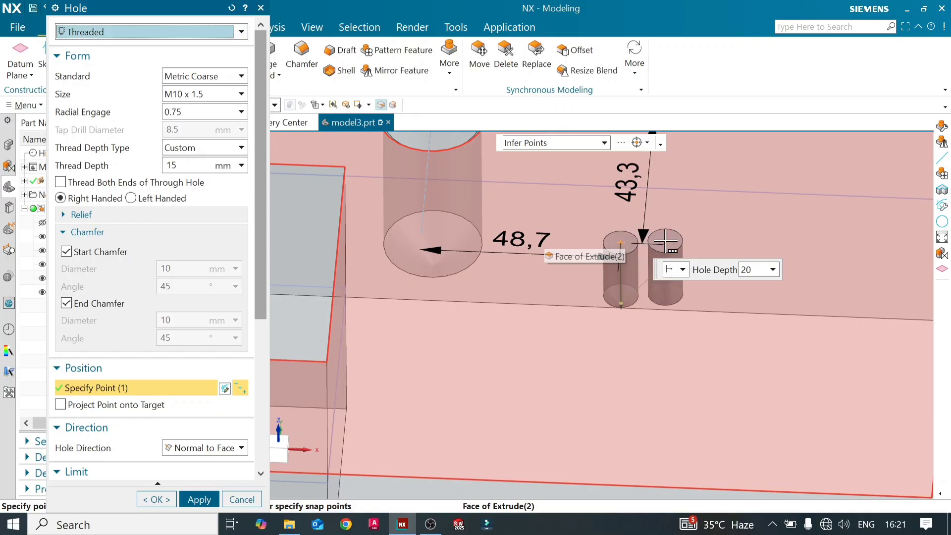
pyautogui.click(242, 94)
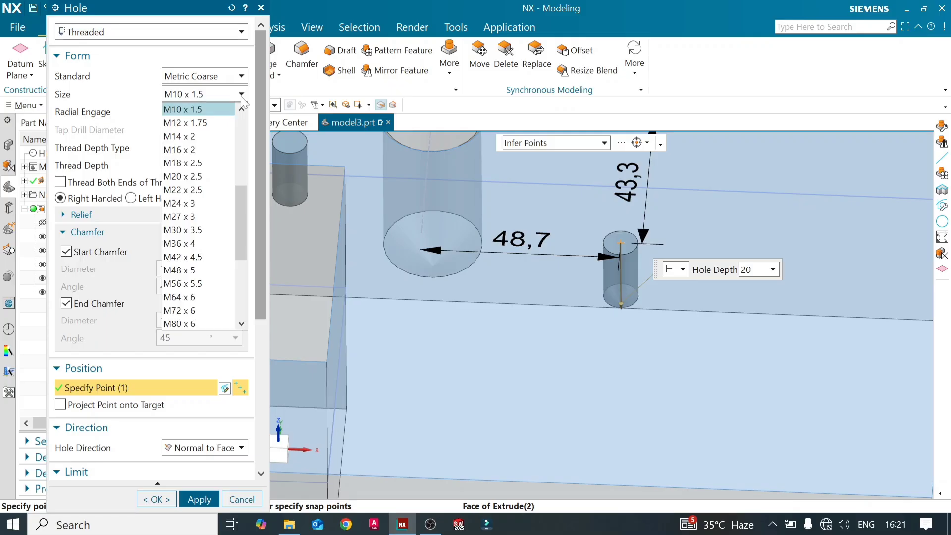
pyautogui.click(200, 123)
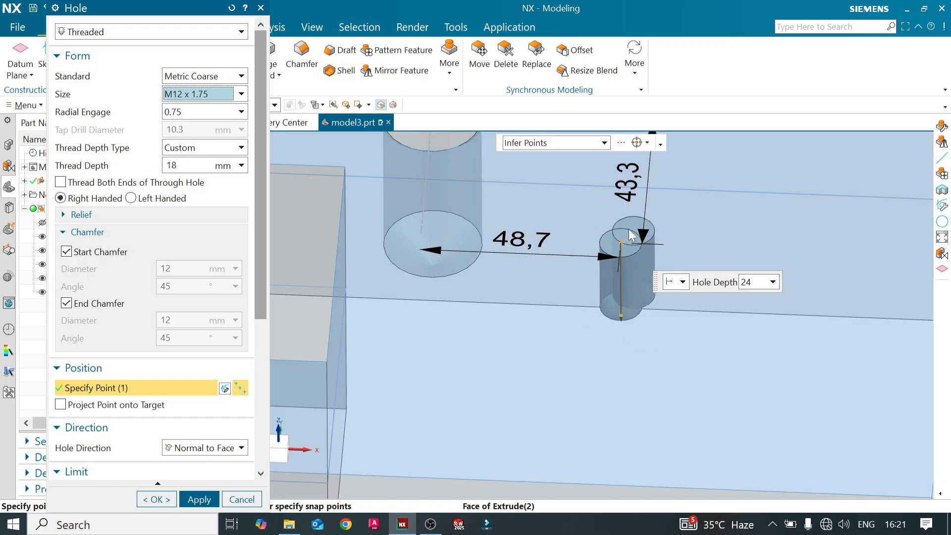
pyautogui.click(242, 500)
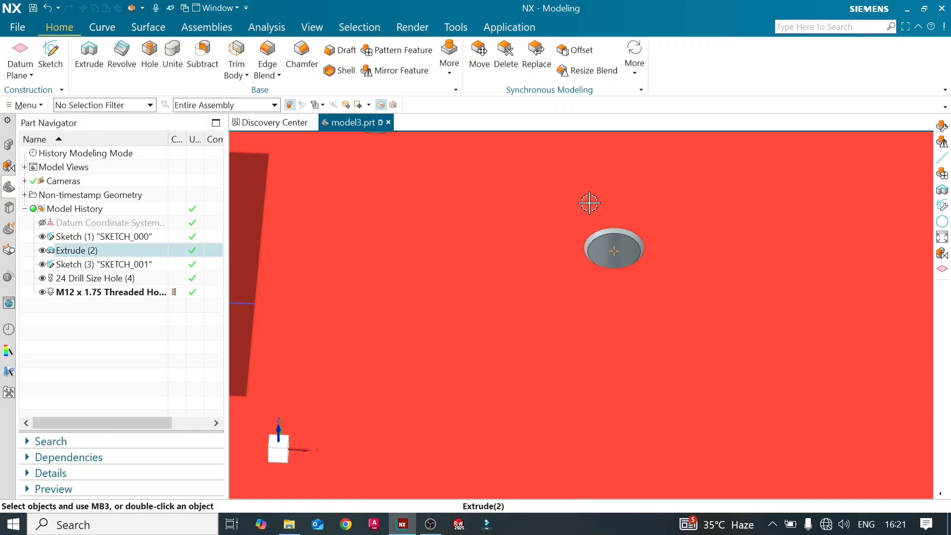
pyautogui.moveTo(589, 202); pyautogui.dragTo(588, 229, button='middle')
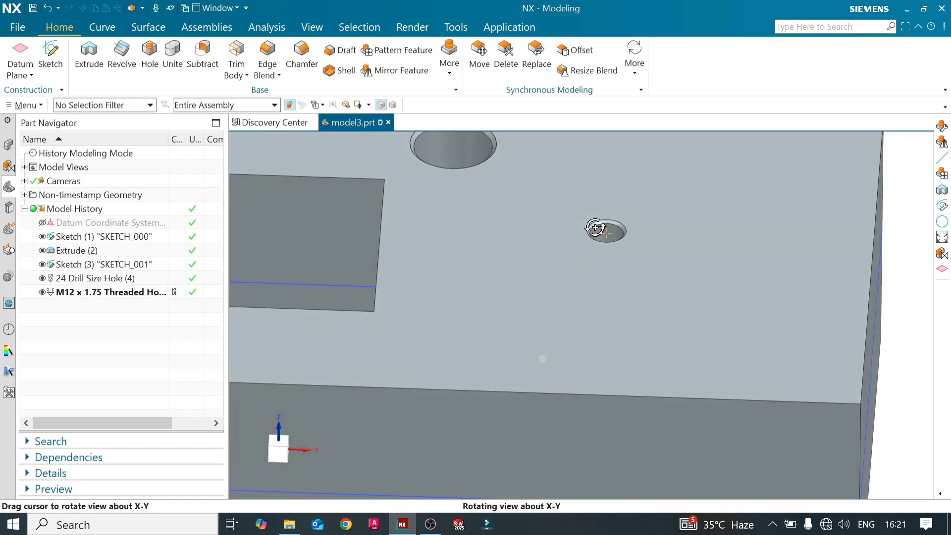
# Reopen the threaded hole for editing and switch its thread to Left Handed.
pyautogui.doubleClick(159, 292)
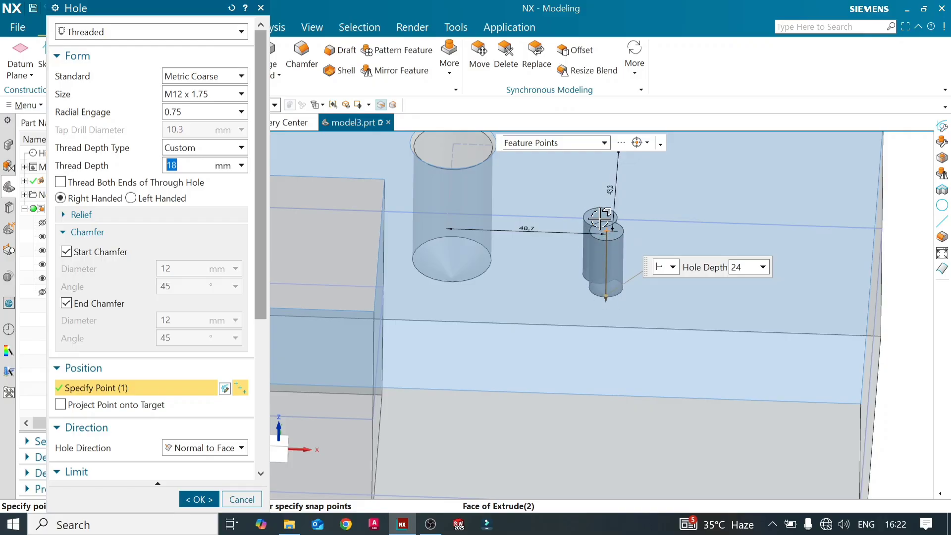
pyautogui.click(131, 198)
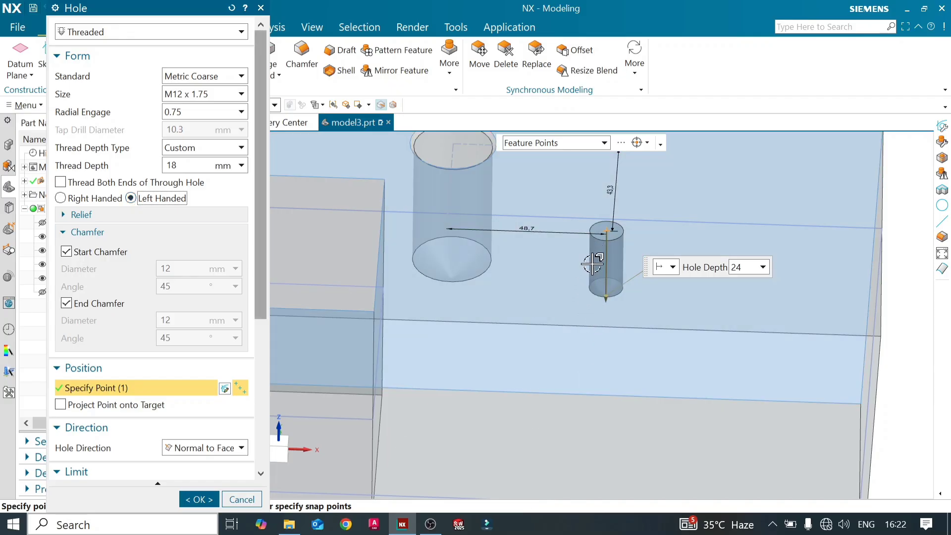
# Try Apply Relief on the threaded hole, then turn the relief off again.
pyautogui.scroll(-3, 221, 419)
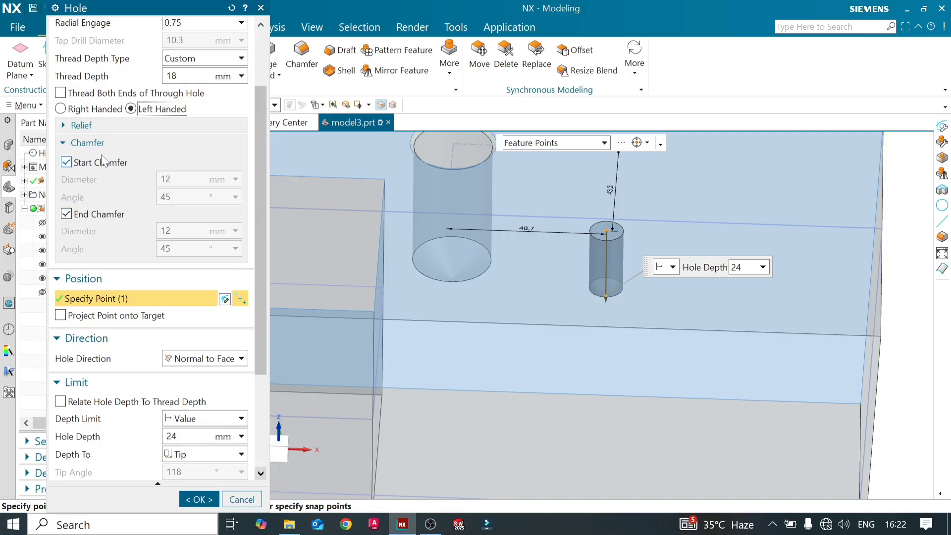
pyautogui.click(91, 126)
pyautogui.click(66, 145)
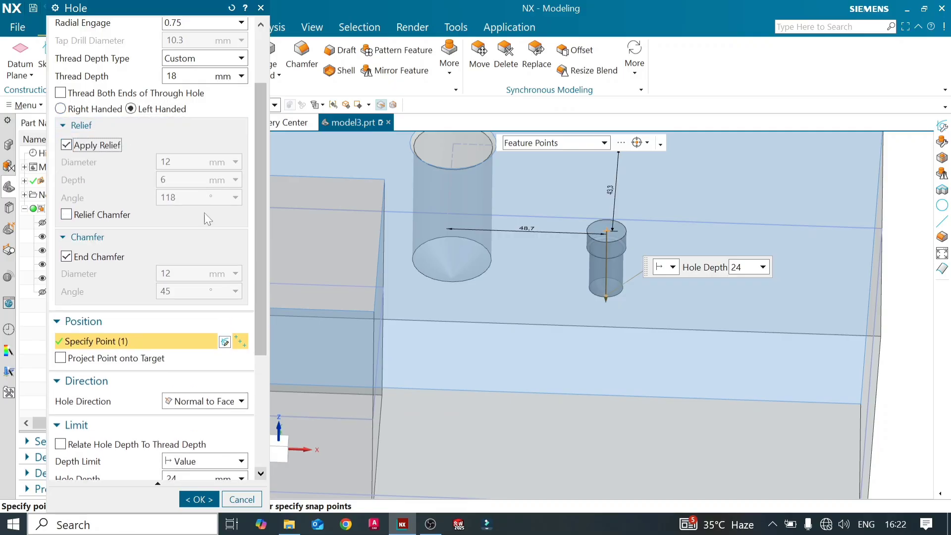
pyautogui.click(66, 144)
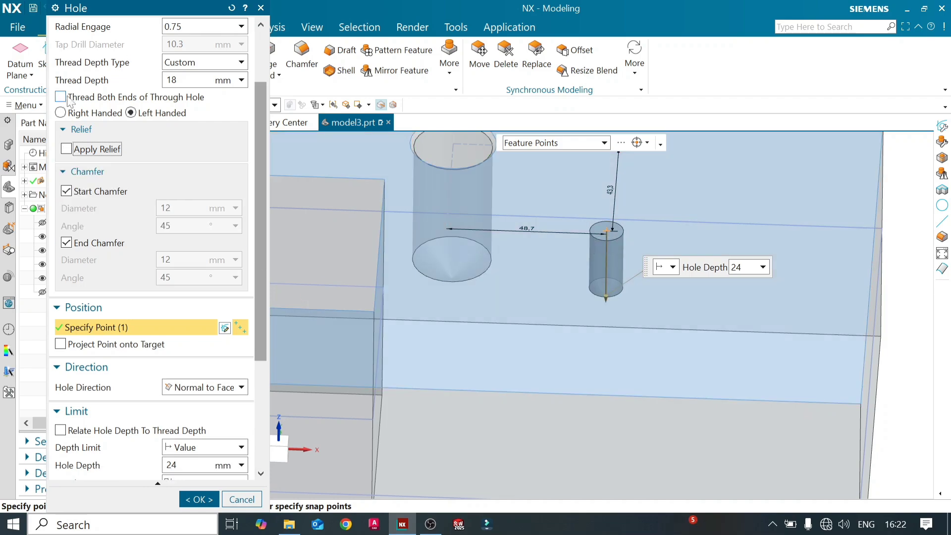
# Thread both ends of the hole as a through hole and confirm the edit.
pyautogui.click(60, 96)
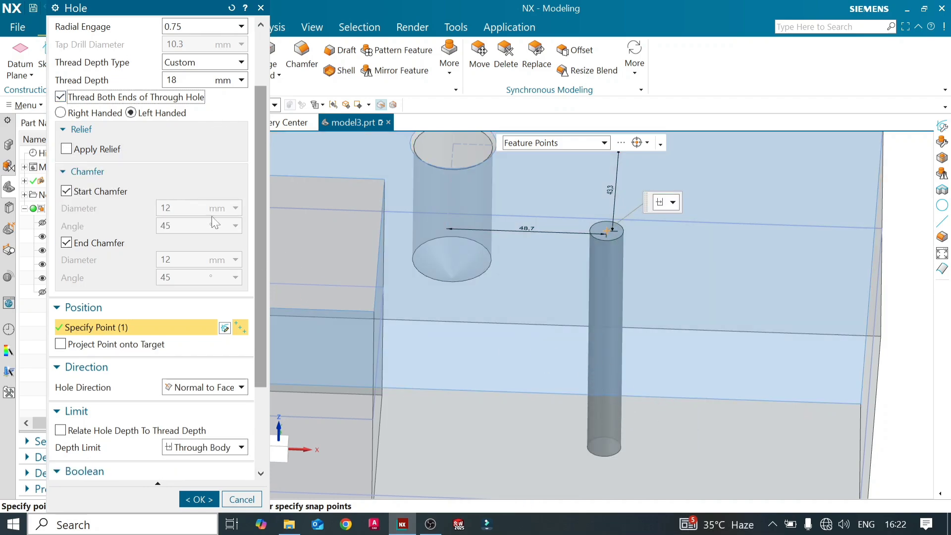
pyautogui.scroll(-3, 264, 319)
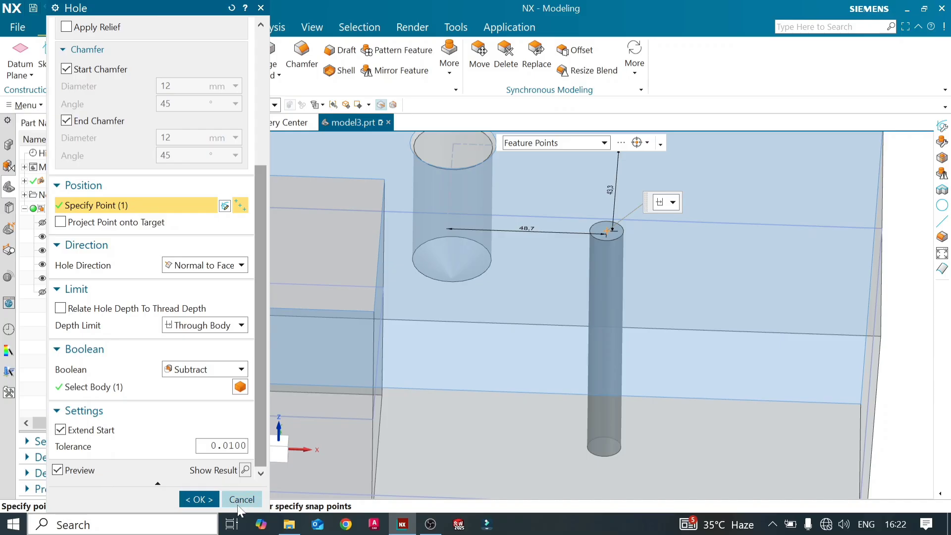
pyautogui.click(201, 499)
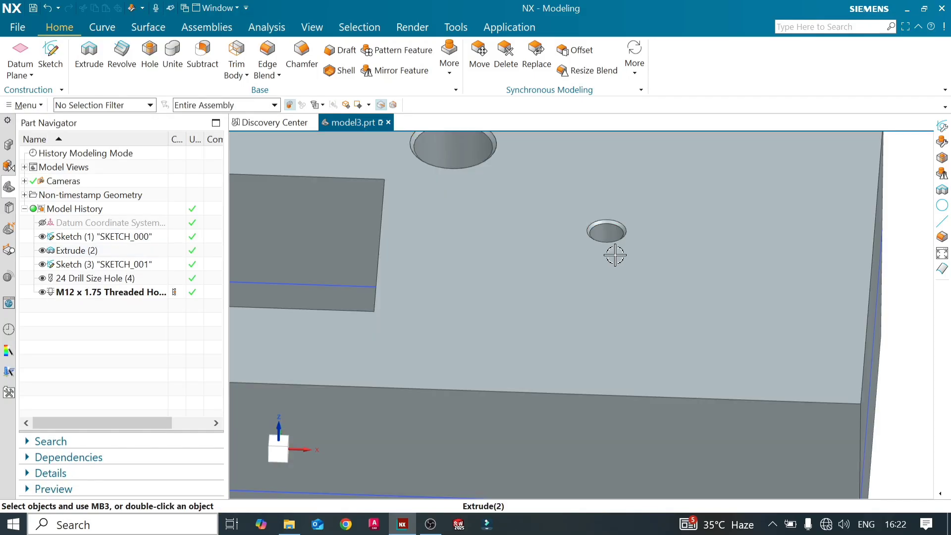
# Examine the threaded hole's chamfered rim and bore up close from several angles.
pyautogui.moveTo(614, 255); pyautogui.dragTo(592, 272, button='middle')
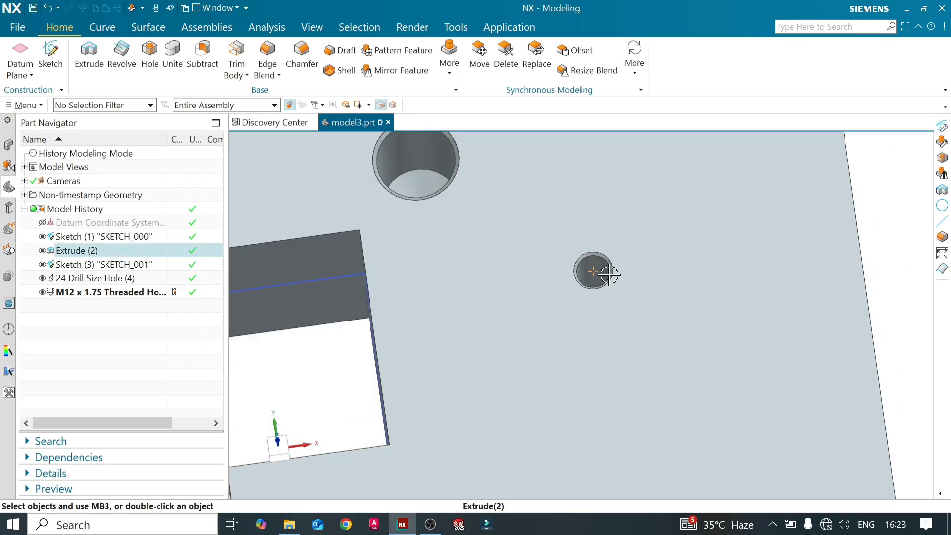
pyautogui.scroll(4, 594, 269)
pyautogui.scroll(5, 597, 267)
pyautogui.click(569, 244)
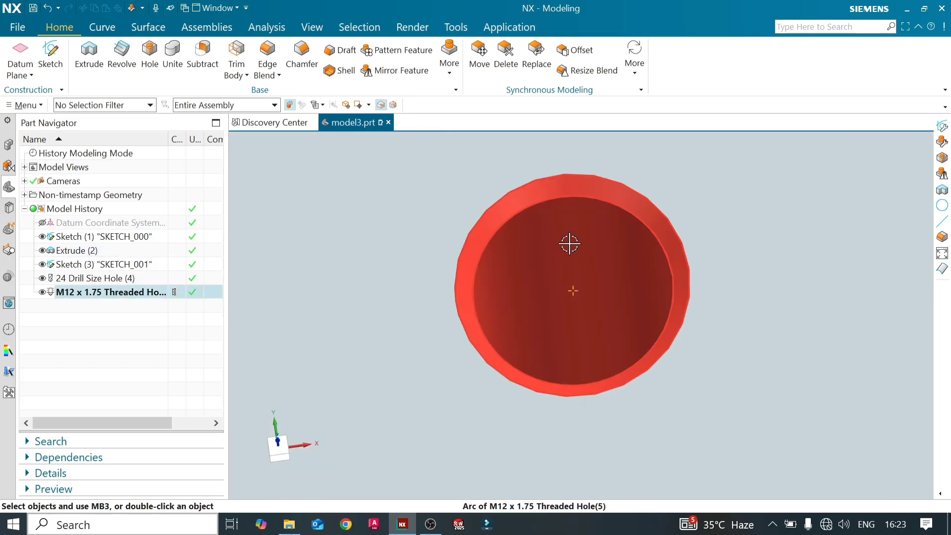
pyautogui.click(790, 253)
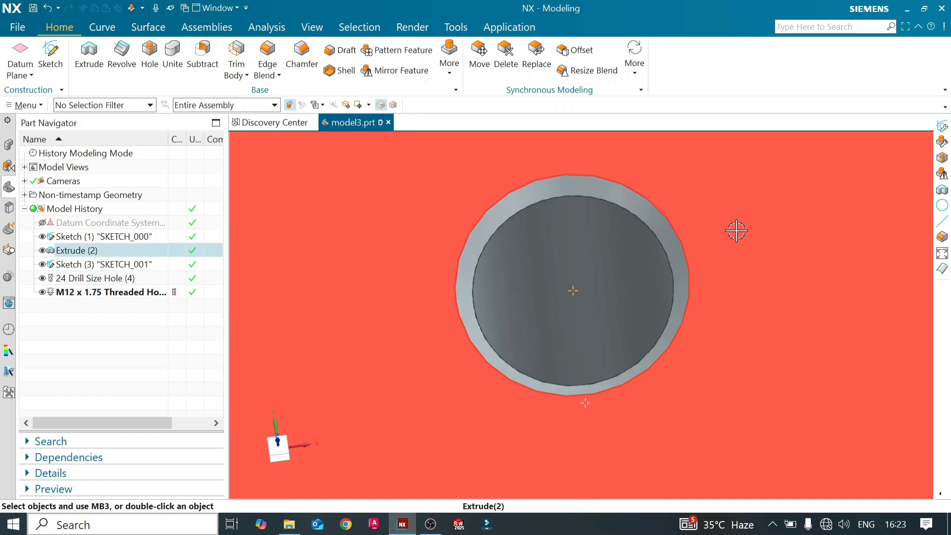
pyautogui.moveTo(739, 178); pyautogui.dragTo(723, 226, button='middle')
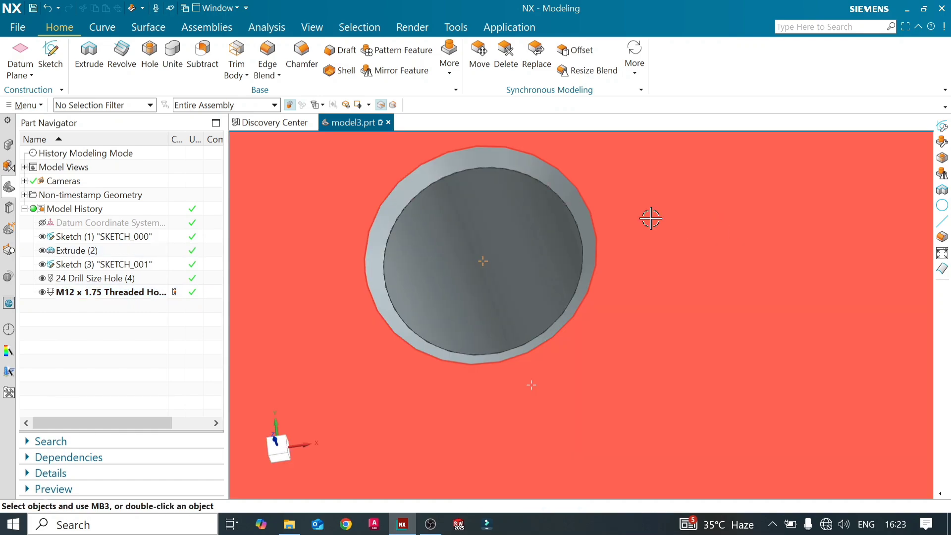
pyautogui.scroll(-1, 607, 199)
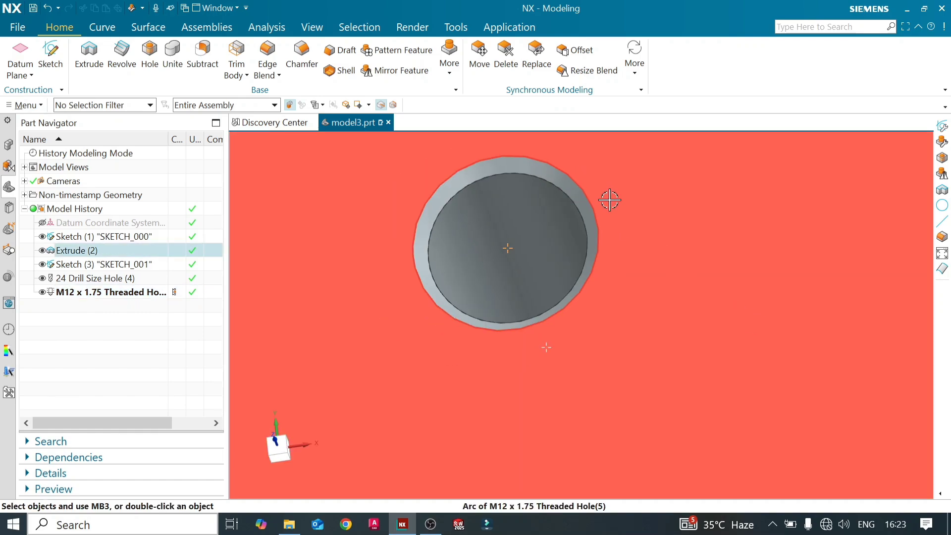
pyautogui.scroll(-1, 614, 307)
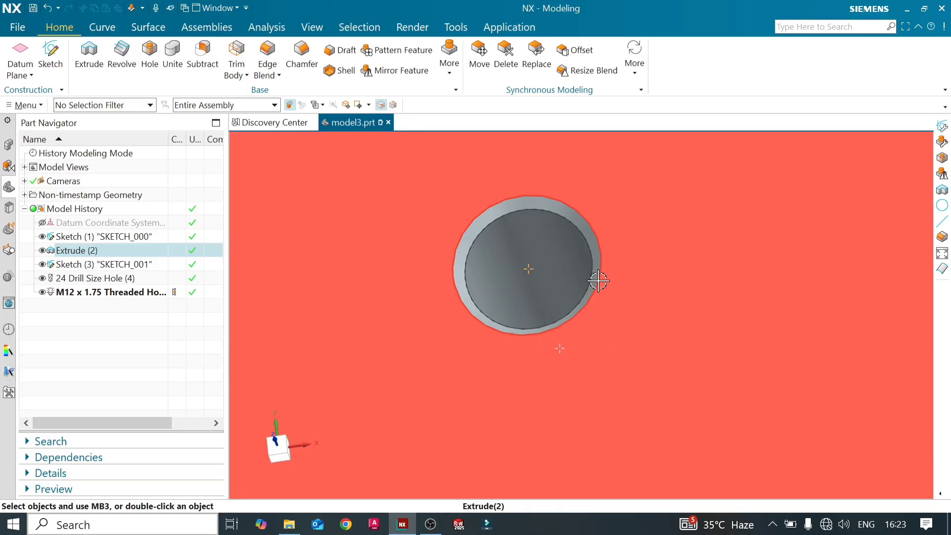
pyautogui.moveTo(545, 173)
pyautogui.mouseDown(button='middle')
pyautogui.moveTo(545, 200)
pyautogui.moveTo(547, 188)
pyautogui.mouseUp(button='middle')
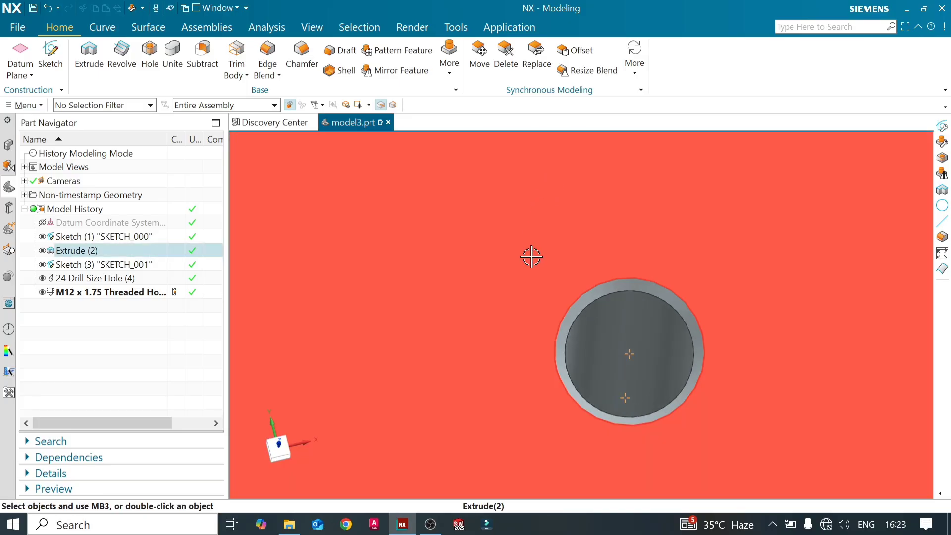
pyautogui.scroll(-3, 474, 222)
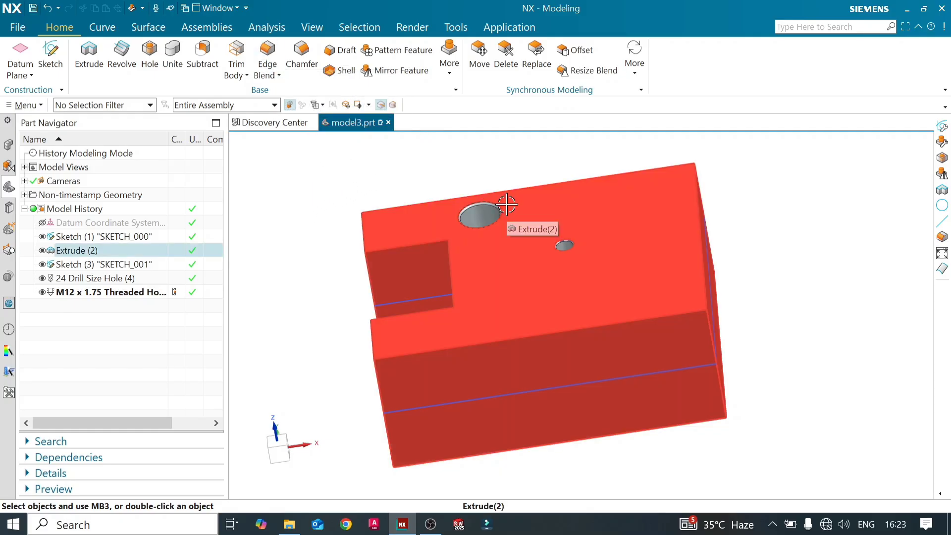
# Start an Edge Blend with a circular shape on the long top edge beside the larger hole and complete that edge set.
pyautogui.click(269, 49)
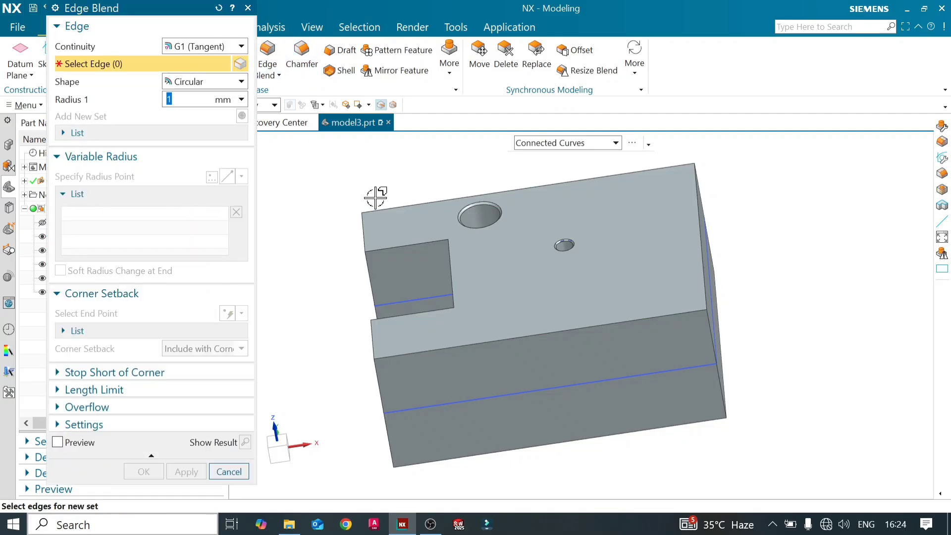
pyautogui.moveTo(740, 226); pyautogui.dragTo(660, 295, button='middle')
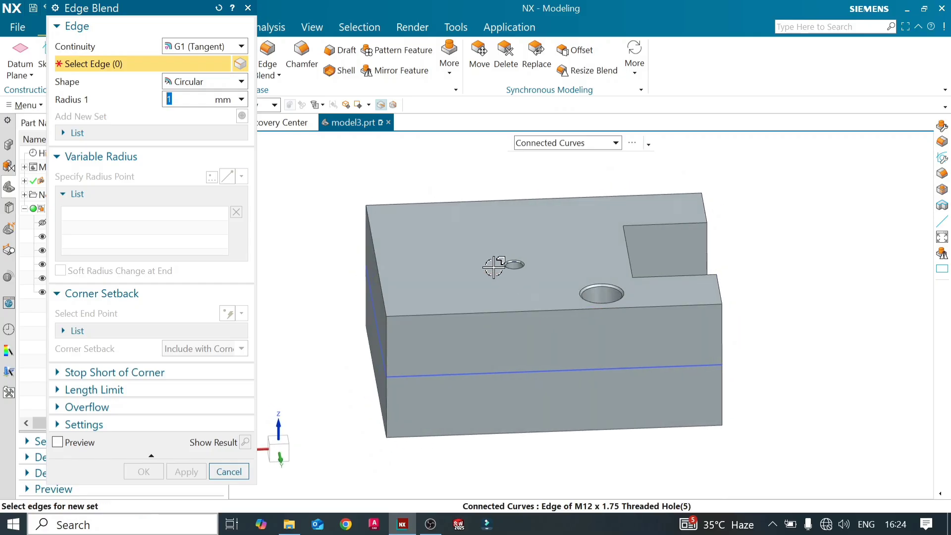
pyautogui.moveTo(495, 267); pyautogui.dragTo(484, 272, button='middle')
pyautogui.click(489, 307)
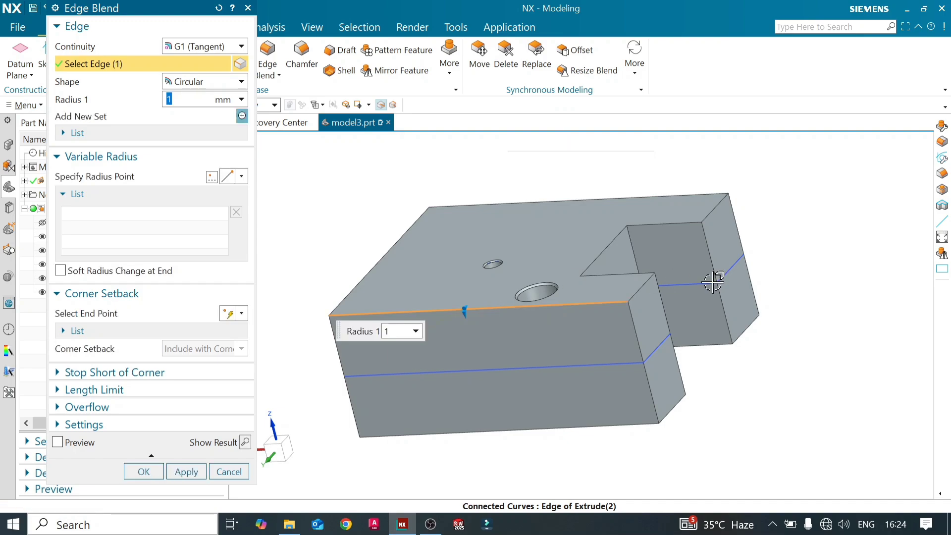
pyautogui.middleClick(825, 339)
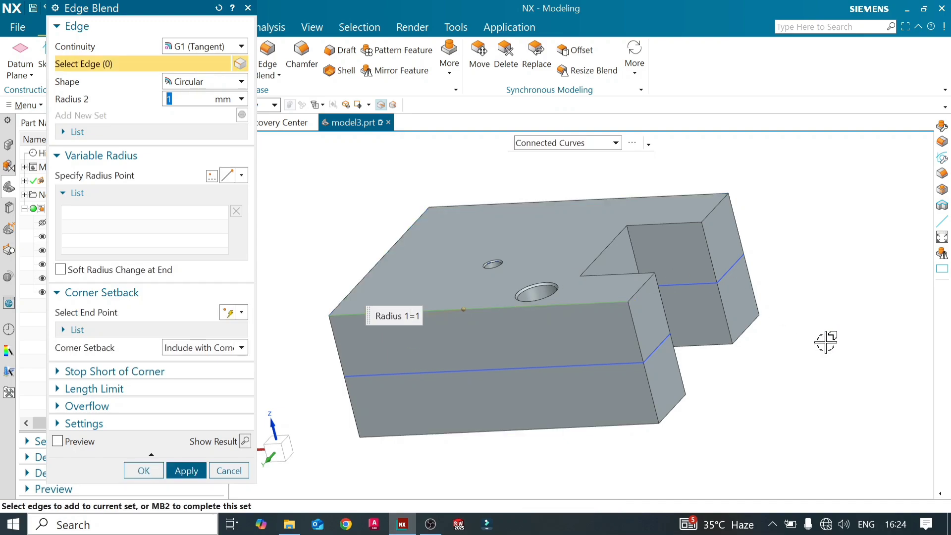
# Set the blend radius of the long top edge to 9 mm and show the result.
pyautogui.moveTo(825, 339); pyautogui.dragTo(838, 340, button='middle')
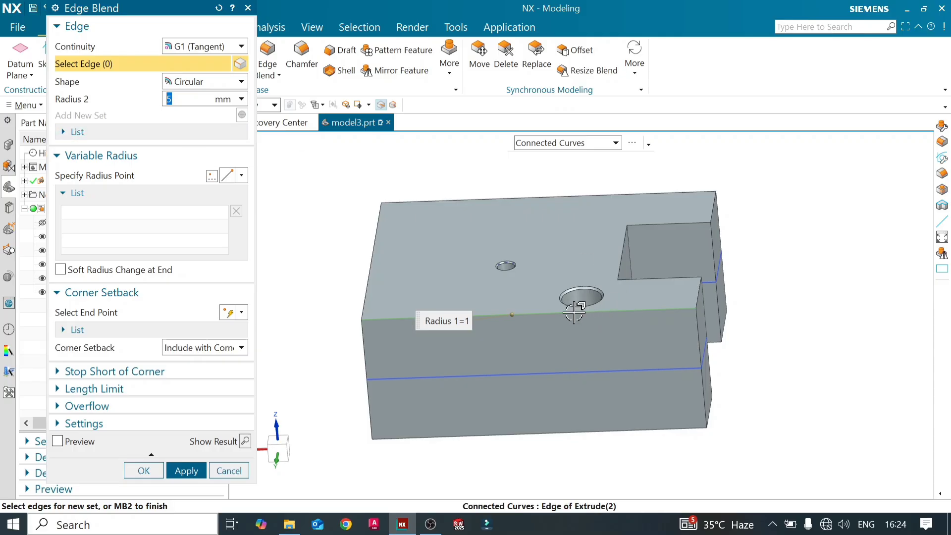
pyautogui.click(449, 323)
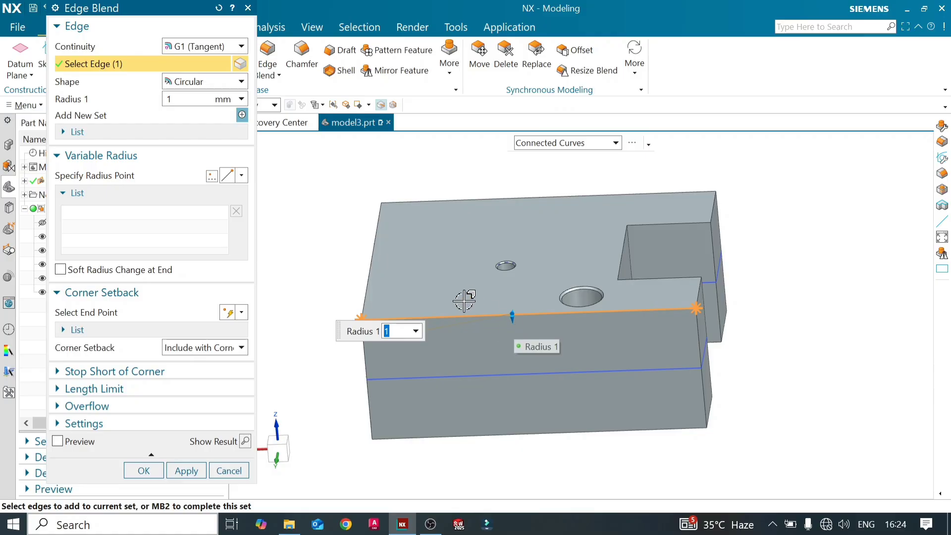
pyautogui.moveTo(513, 322); pyautogui.dragTo(513, 332)
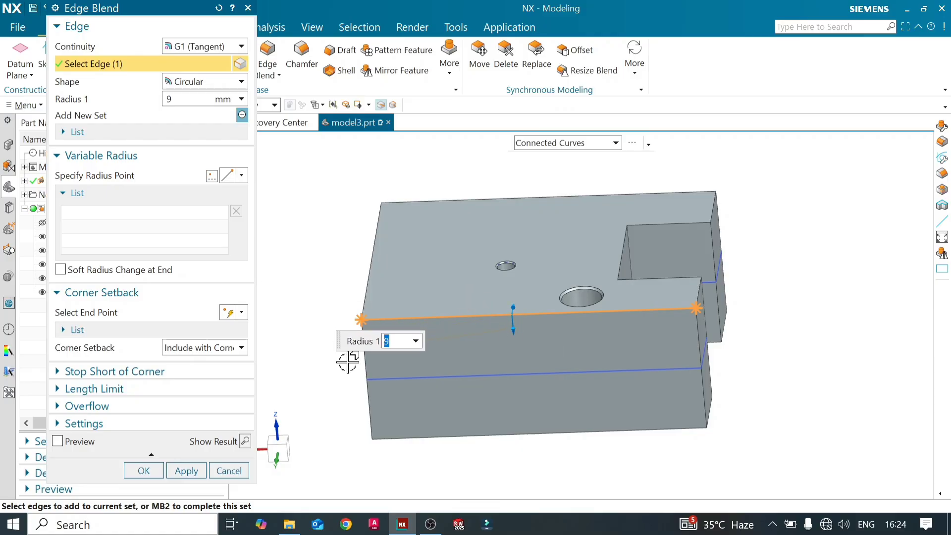
pyautogui.click(245, 442)
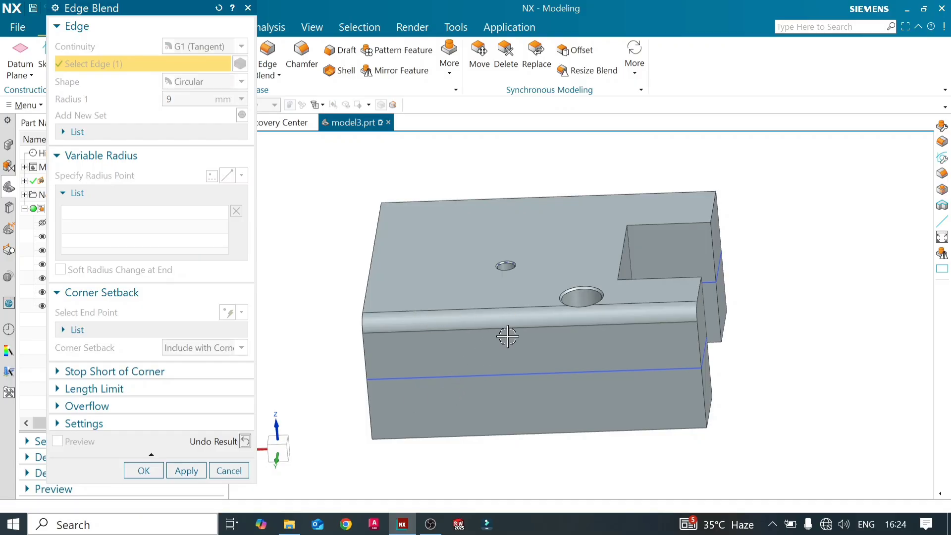
pyautogui.moveTo(508, 336); pyautogui.dragTo(315, 367, button='middle')
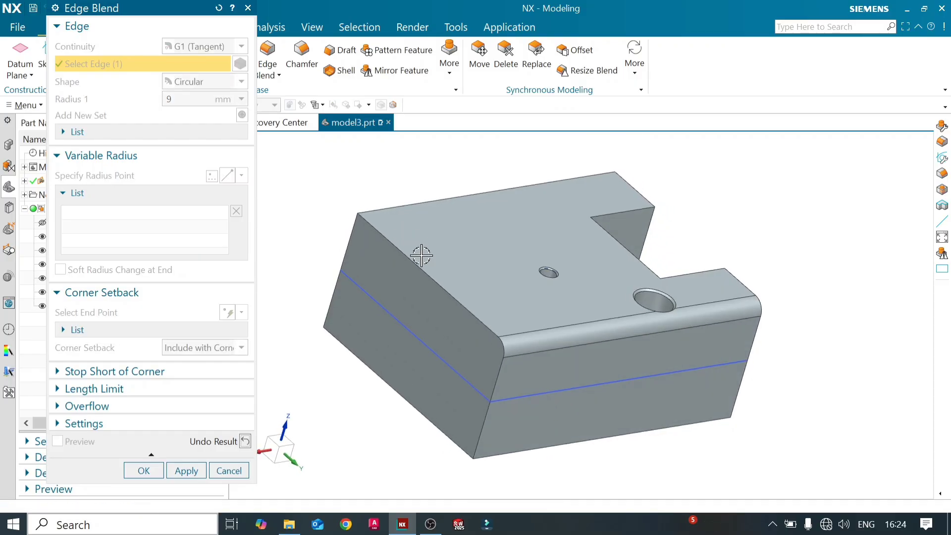
# Add the top edge of the unnotched end and the opposite long top edge to the 9 mm blend and show the result.
pyautogui.click(245, 441)
pyautogui.click(447, 296)
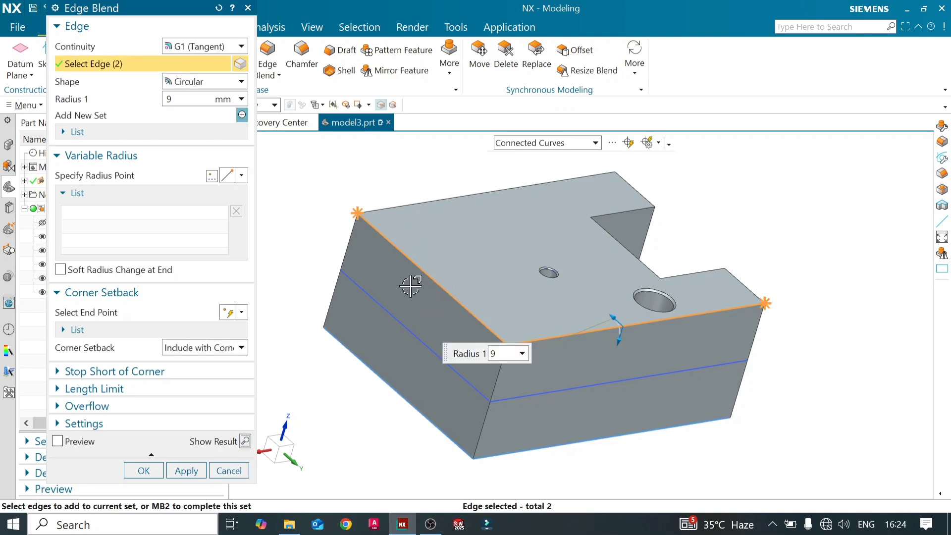
pyautogui.click(419, 200)
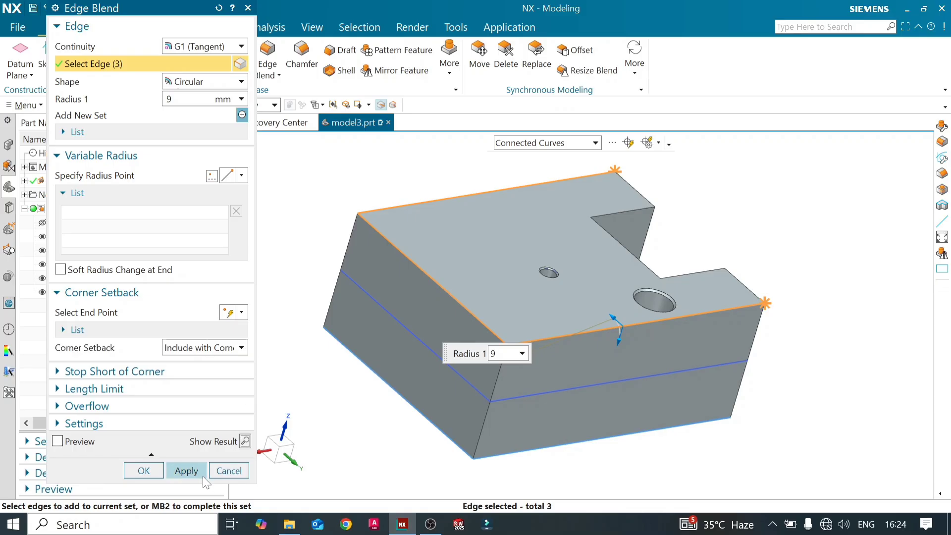
pyautogui.click(242, 441)
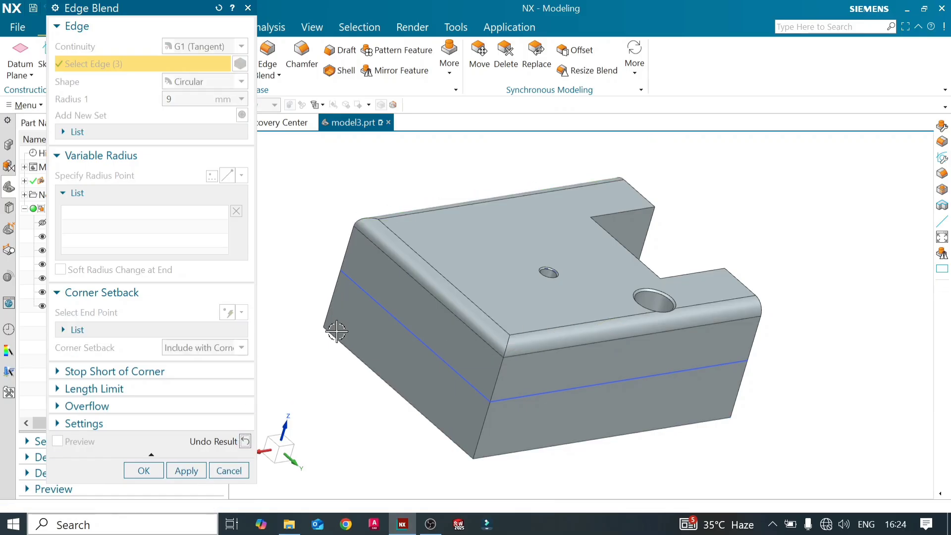
# Create the 9 mm edge blend on the block's three selected top edges.
pyautogui.moveTo(336, 332); pyautogui.dragTo(285, 308, button='middle')
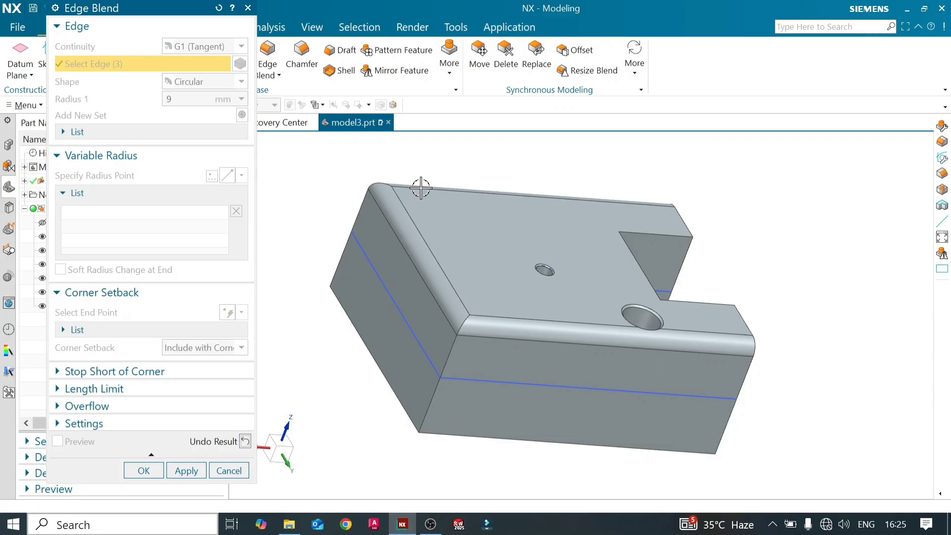
pyautogui.click(245, 440)
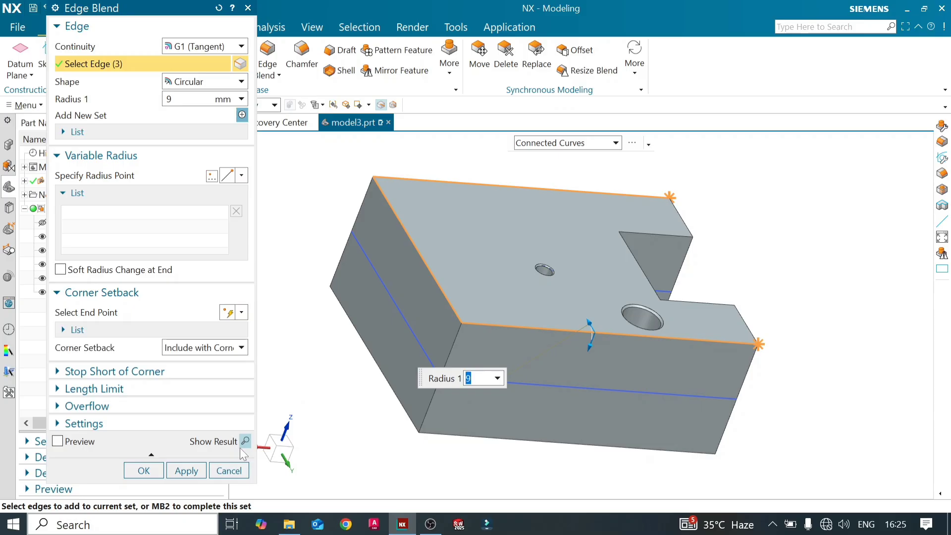
pyautogui.click(144, 470)
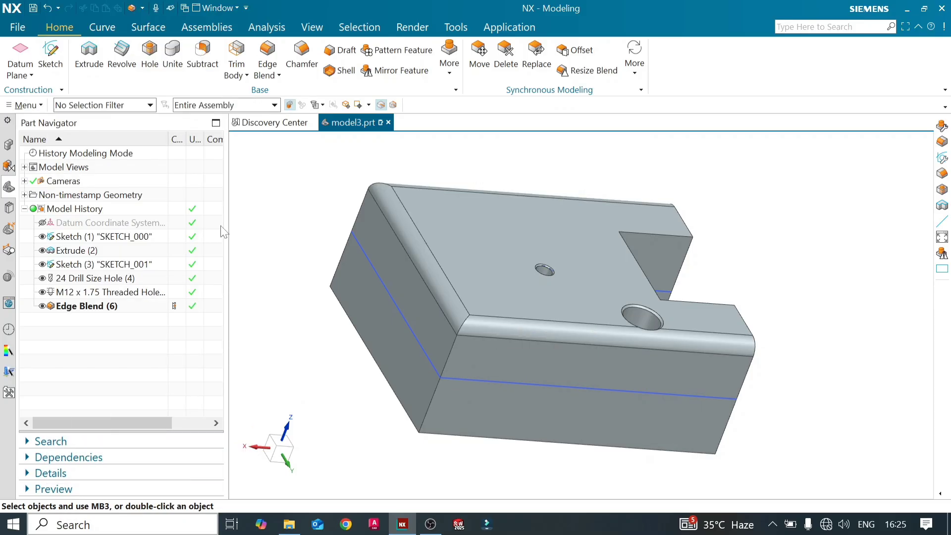
# Reopen the edge blend and try the Conic shape on its three top edges.
pyautogui.doubleClick(130, 305)
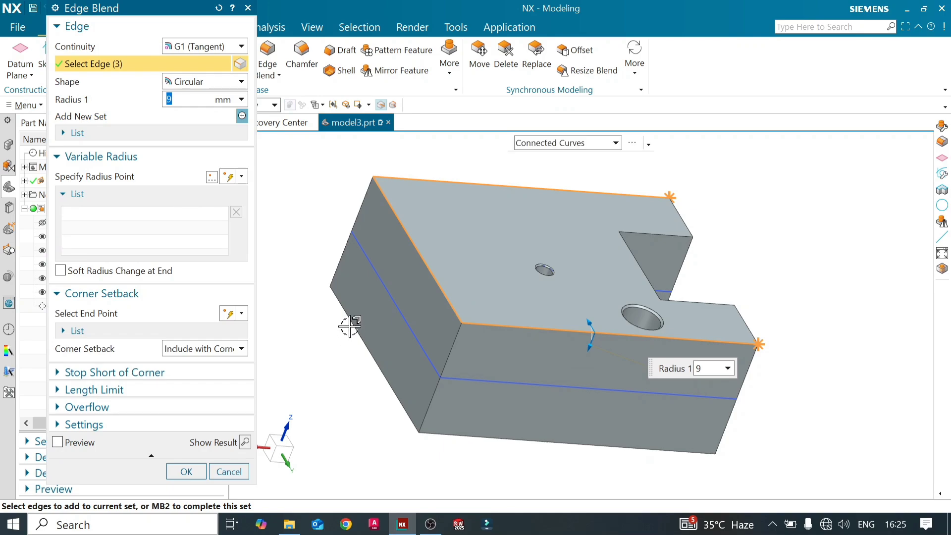
pyautogui.moveTo(350, 324); pyautogui.dragTo(364, 347, button='middle')
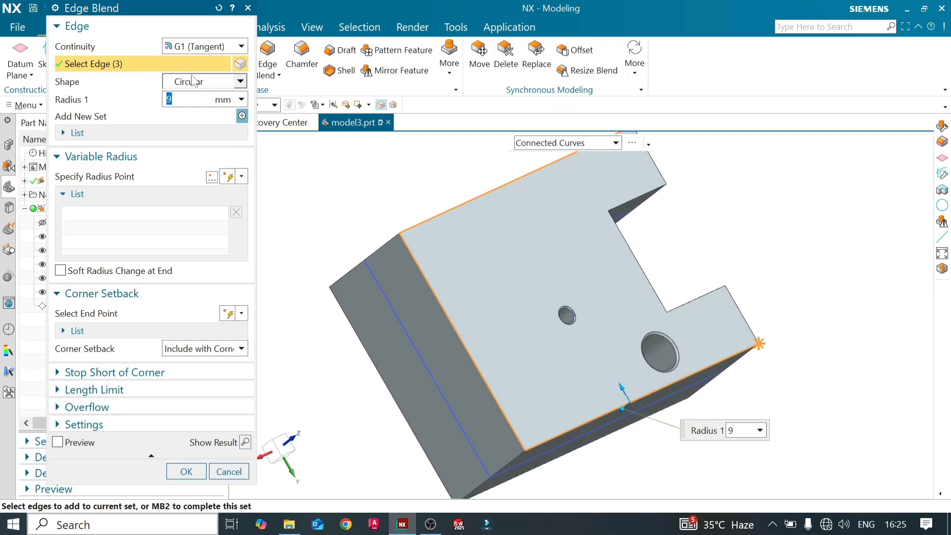
pyautogui.click(241, 81)
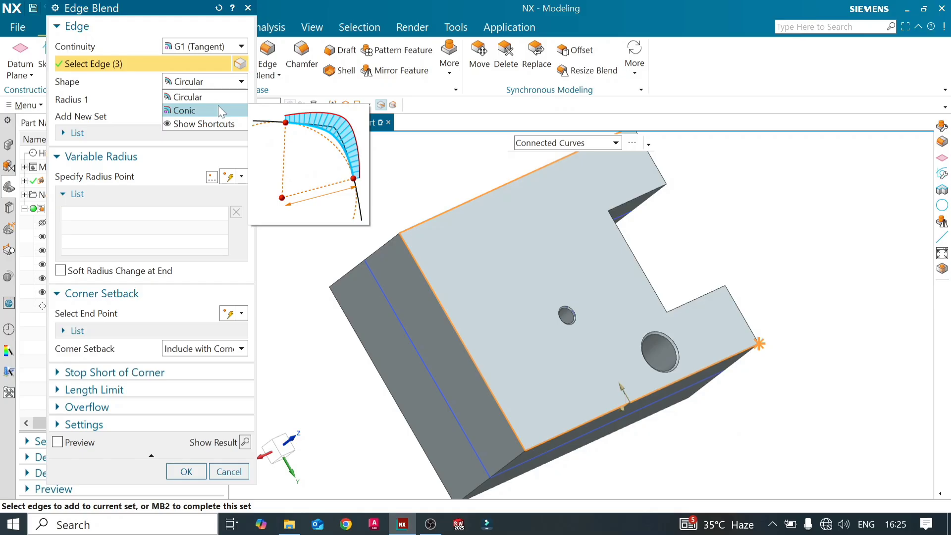
pyautogui.click(218, 110)
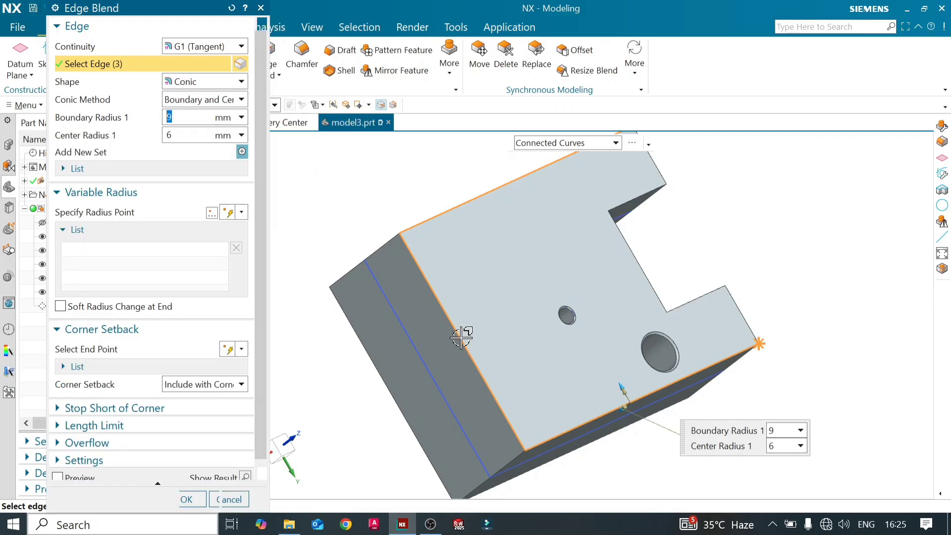
pyautogui.click(245, 477)
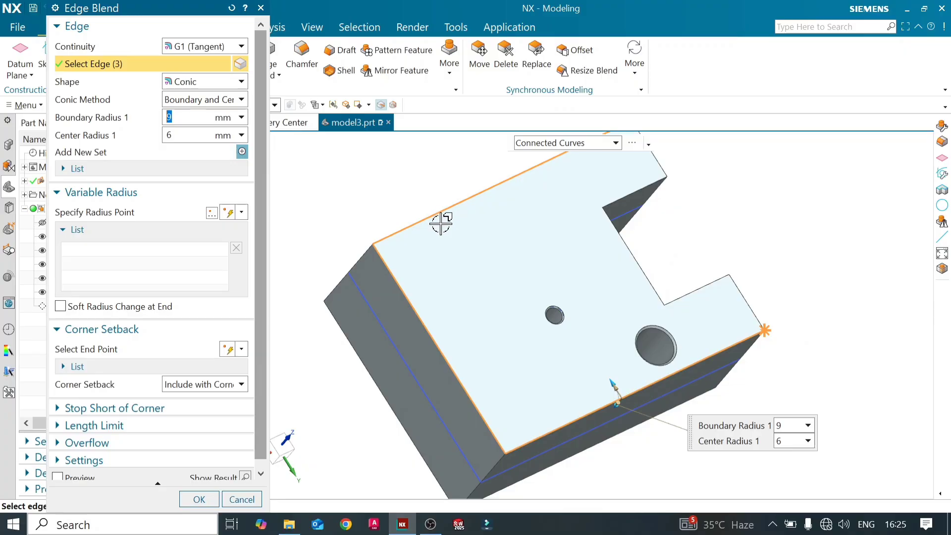
# Reduce the blend to the unnotched end's top edge and show its result with G2 (Curvature) continuity.
pyautogui.keyDown('shift'); pyautogui.click(409, 296); pyautogui.keyUp('shift')
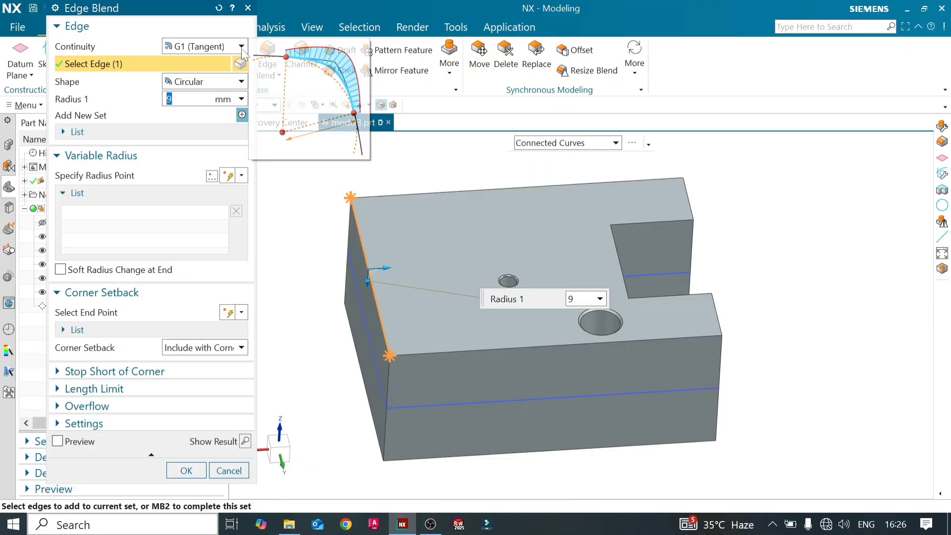
pyautogui.click(242, 47)
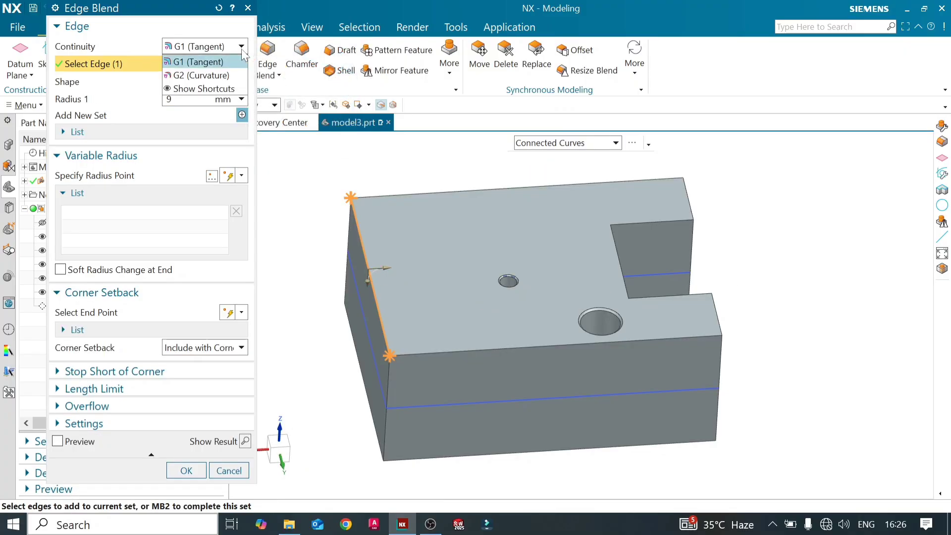
pyautogui.click(216, 76)
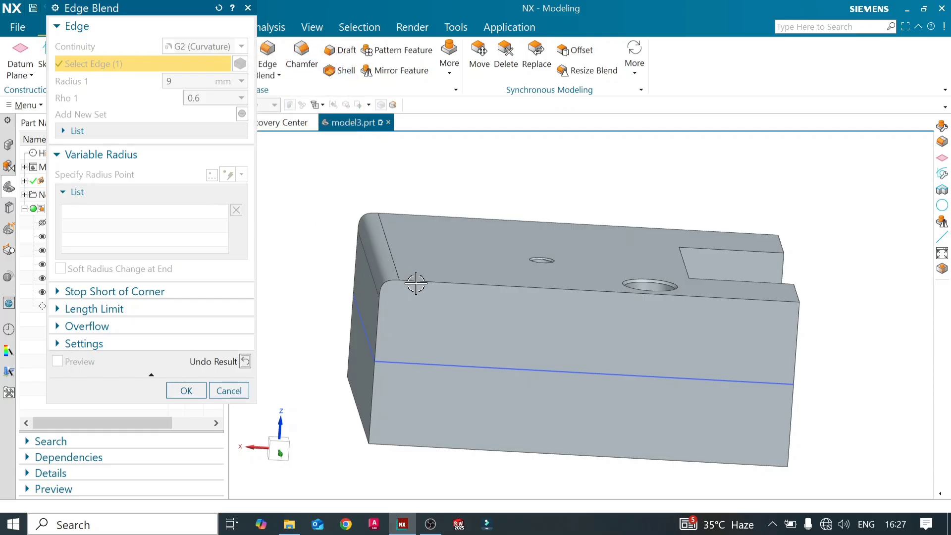
pyautogui.moveTo(408, 201); pyautogui.dragTo(407, 231, button='middle')
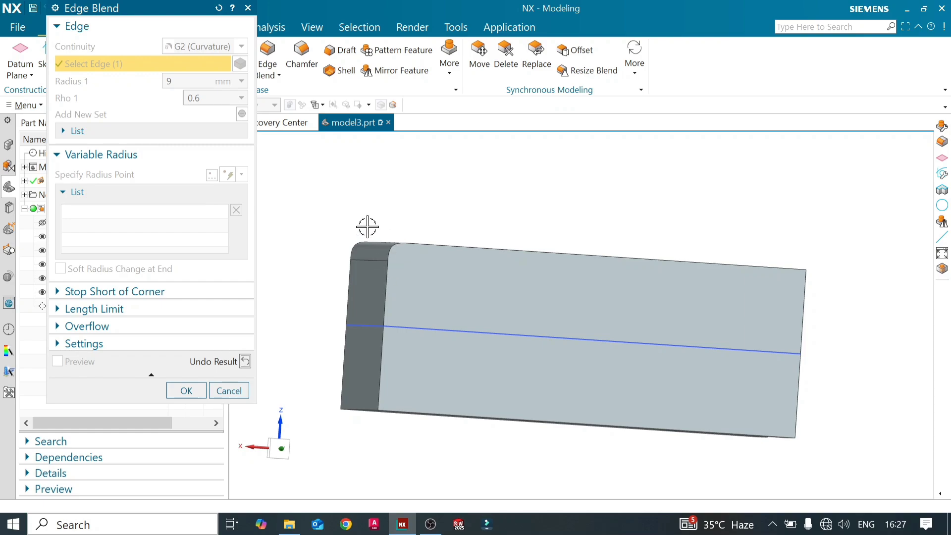
# Return the end edge's blend to G1 (Tangent) continuity, check the rounded profile from the side and accept the blend.
pyautogui.click(245, 361)
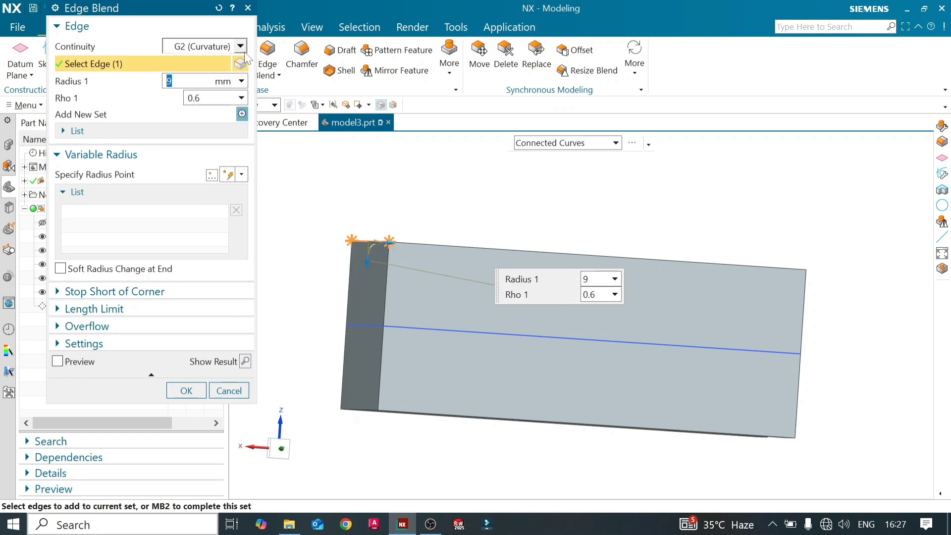
pyautogui.click(240, 46)
pyautogui.click(236, 63)
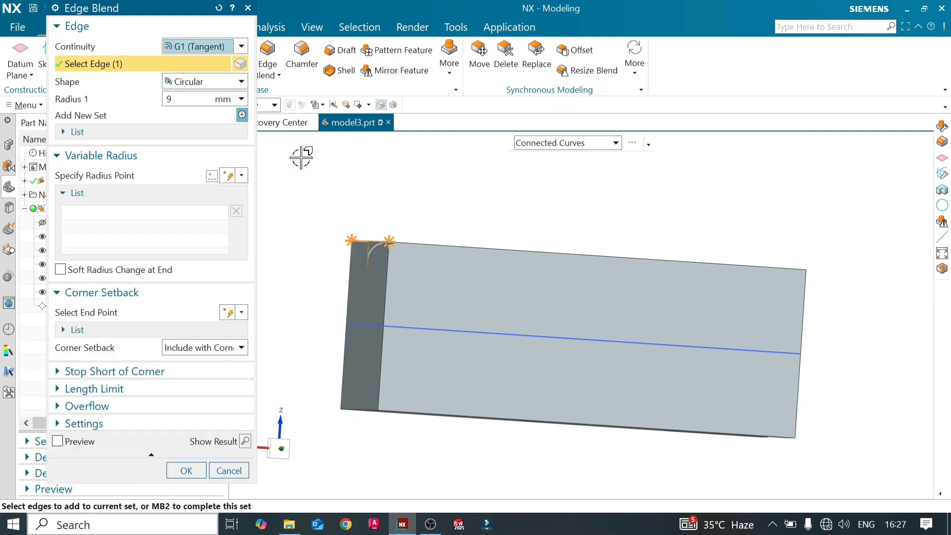
pyautogui.click(244, 443)
pyautogui.moveTo(416, 262)
pyautogui.mouseDown(button='middle')
pyautogui.moveTo(403, 268)
pyautogui.moveTo(409, 248)
pyautogui.mouseUp(button='middle')
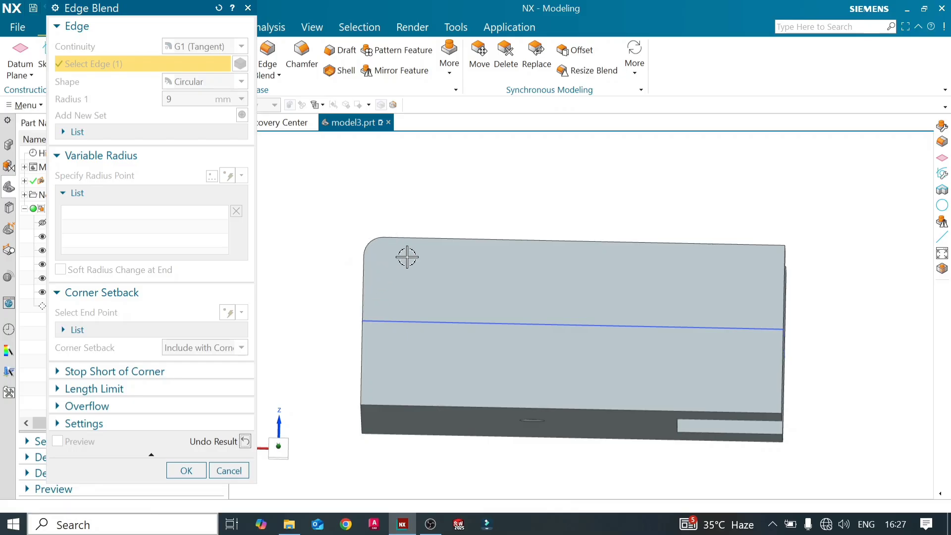
pyautogui.moveTo(406, 256); pyautogui.dragTo(439, 263, button='middle')
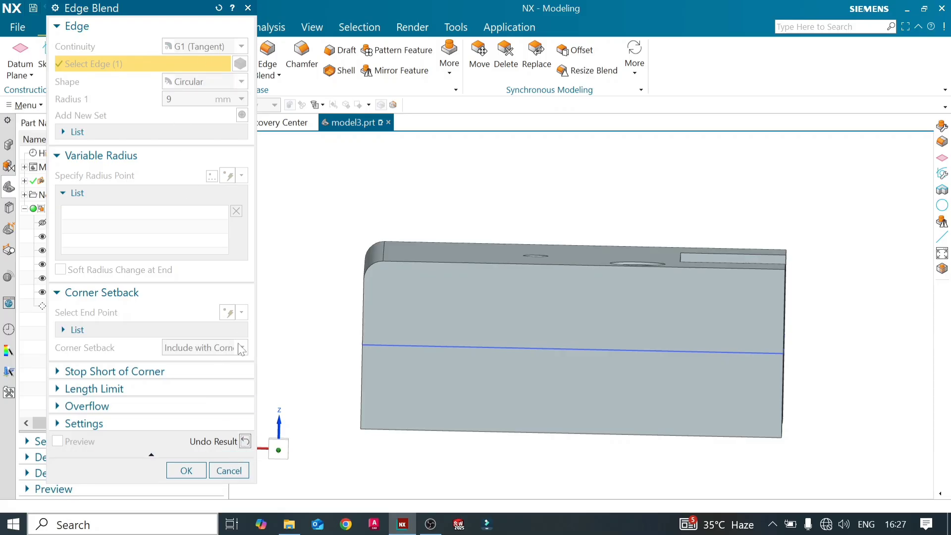
pyautogui.click(195, 471)
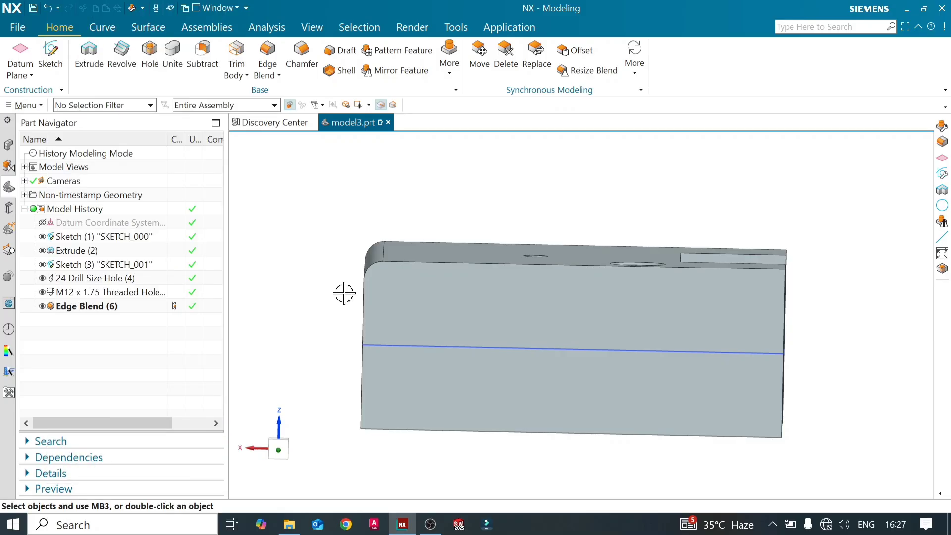
# Reopen the edge blend and add the two long top edges as separate 9 mm edge sets.
pyautogui.doubleClick(138, 308)
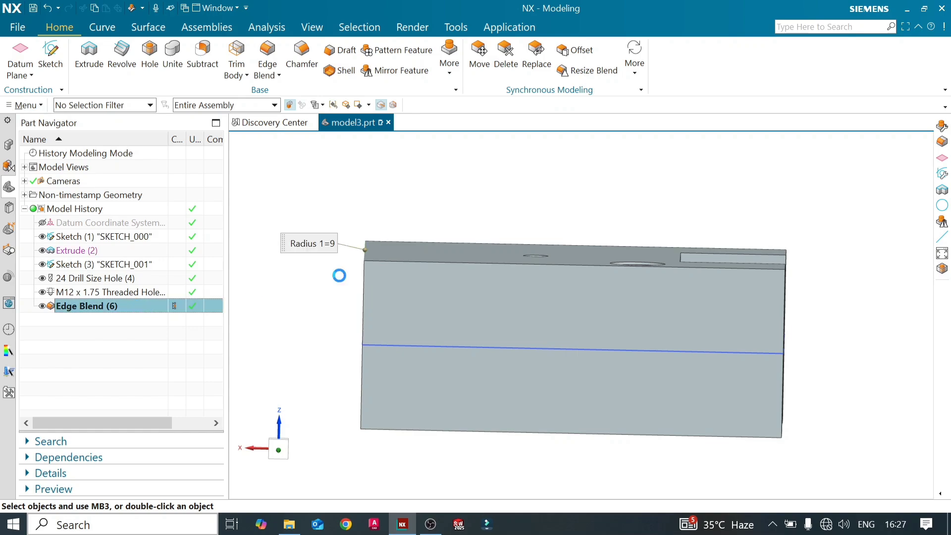
pyautogui.moveTo(304, 202); pyautogui.dragTo(327, 214, button='middle')
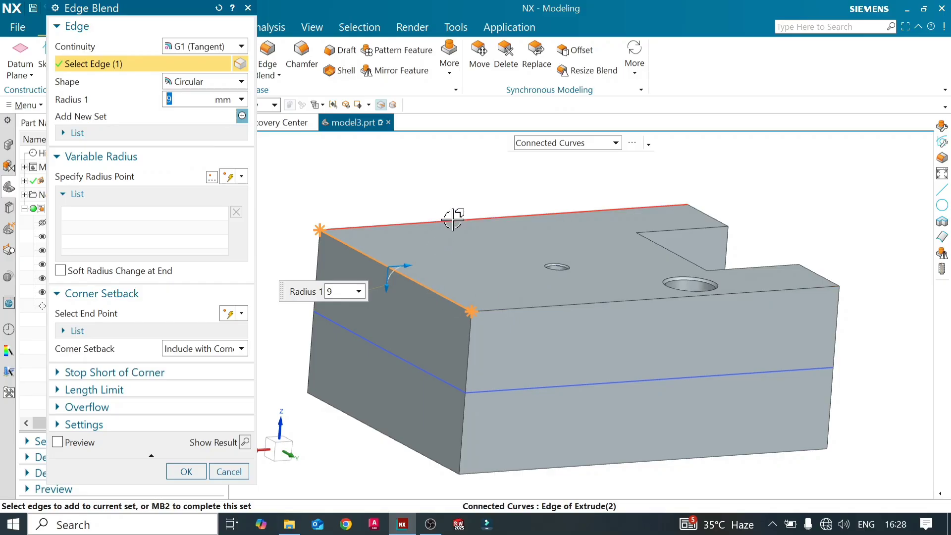
pyautogui.moveTo(477, 291); pyautogui.dragTo(489, 303, button='middle')
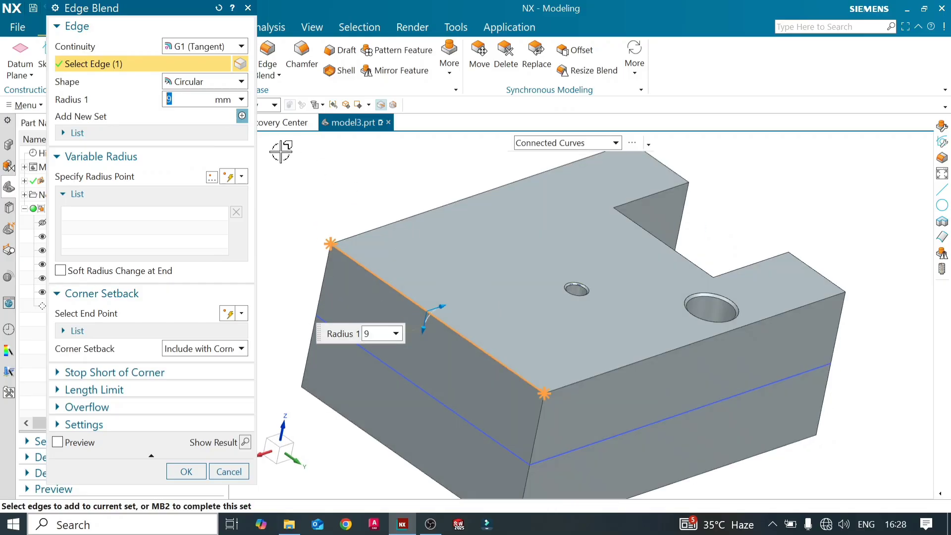
pyautogui.click(242, 116)
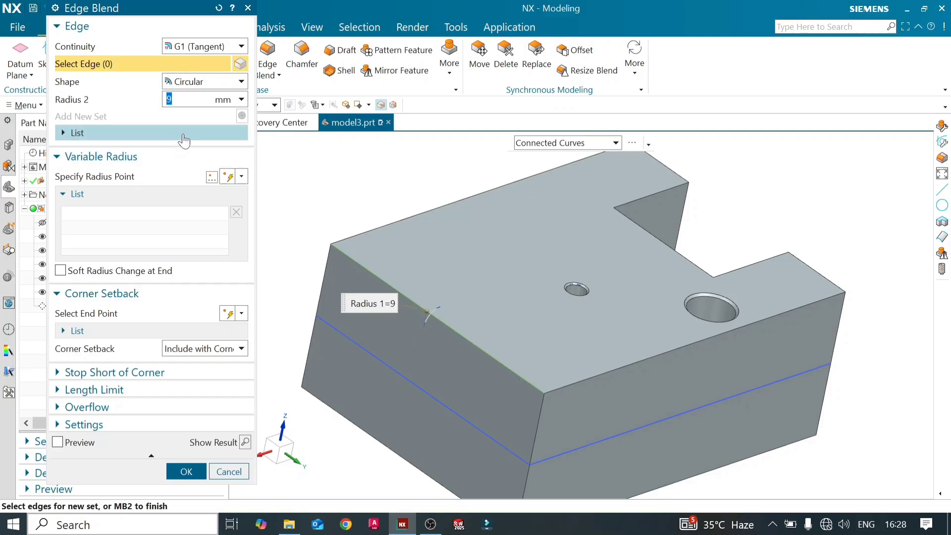
pyautogui.moveTo(307, 195); pyautogui.dragTo(314, 244, button='middle')
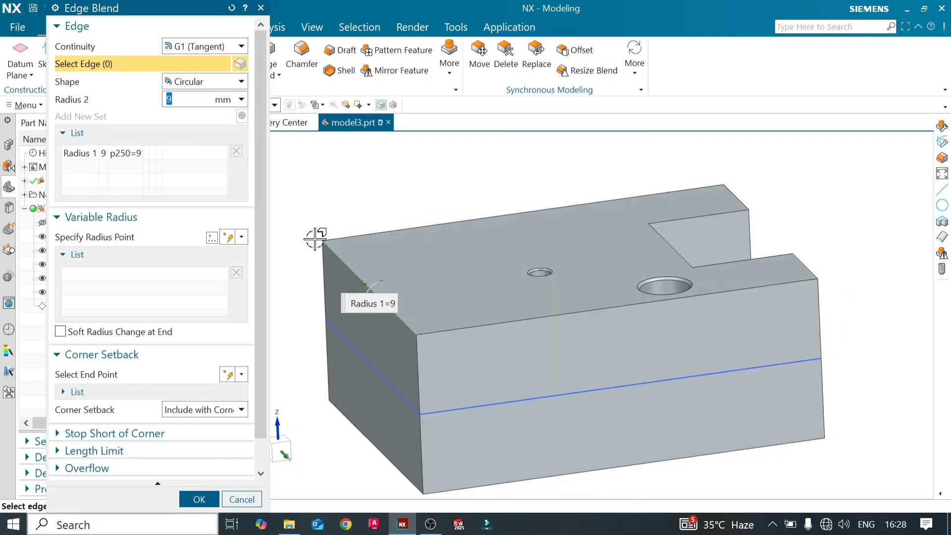
pyautogui.click(498, 322)
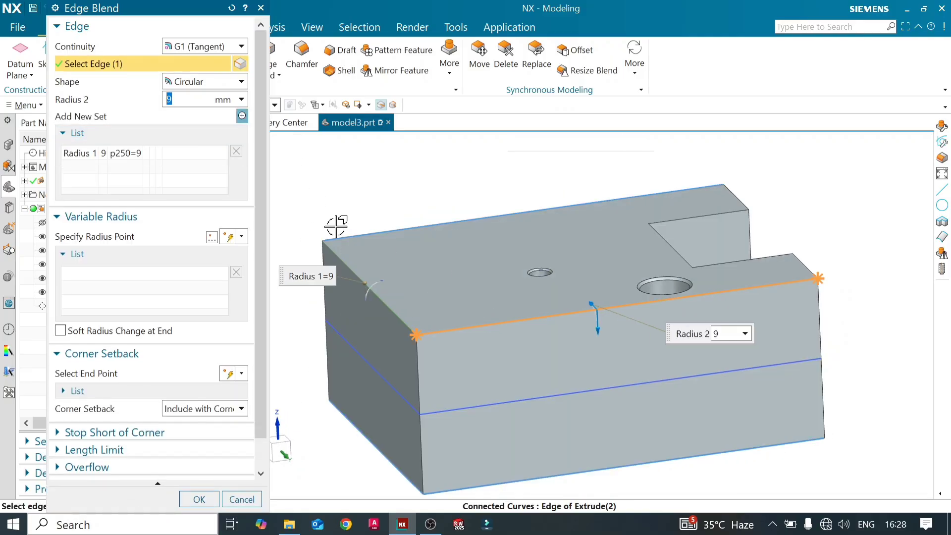
pyautogui.click(243, 115)
pyautogui.moveTo(378, 198); pyautogui.dragTo(394, 216, button='middle')
pyautogui.click(395, 215)
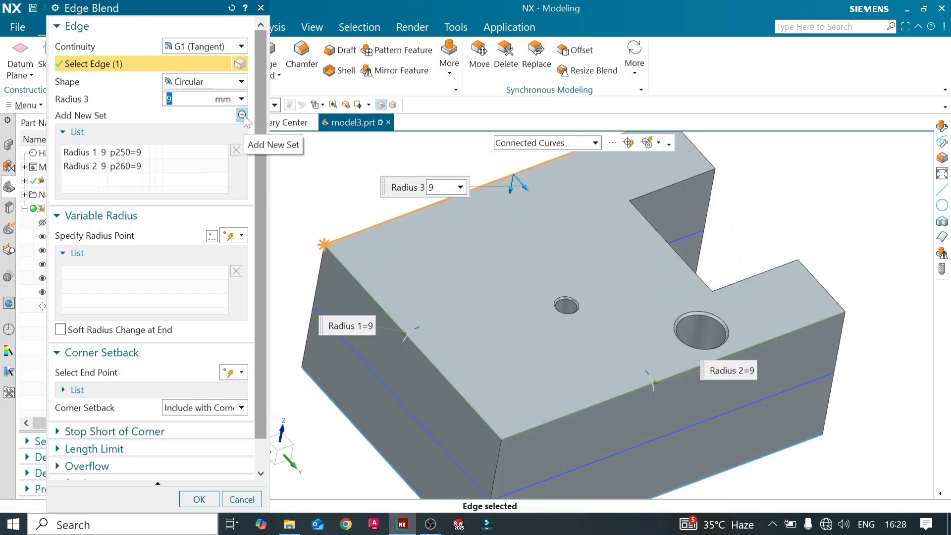
pyautogui.click(242, 114)
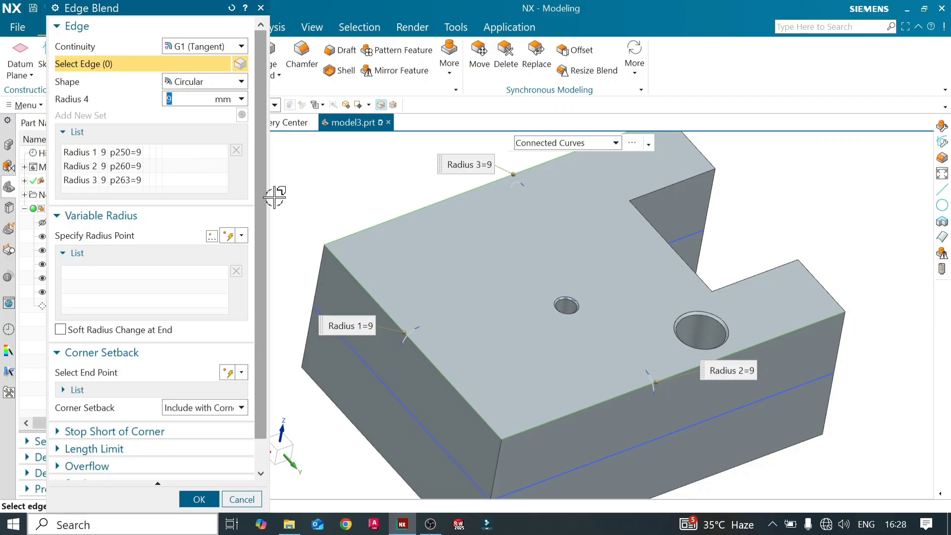
# Set the radius of the unnotched end's edge set to 10 mm.
pyautogui.click(141, 152)
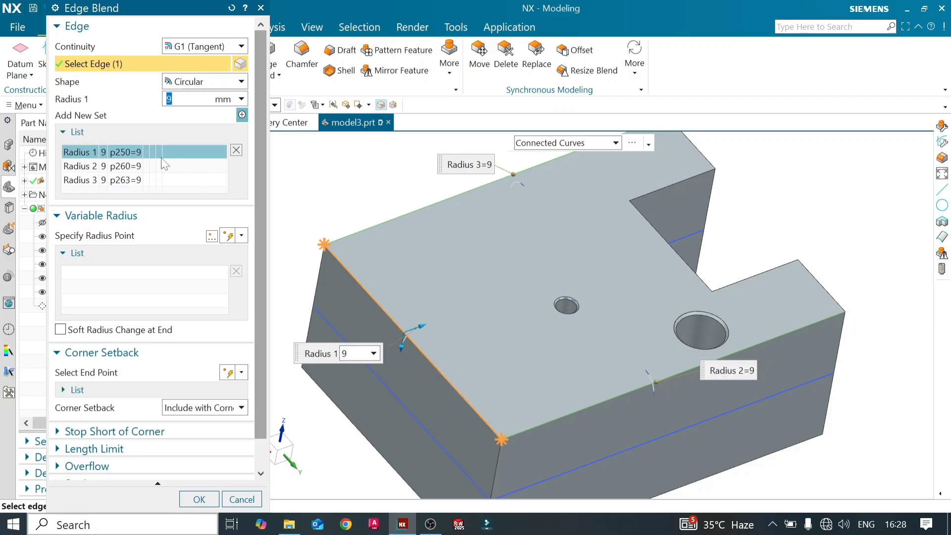
pyautogui.click(154, 152)
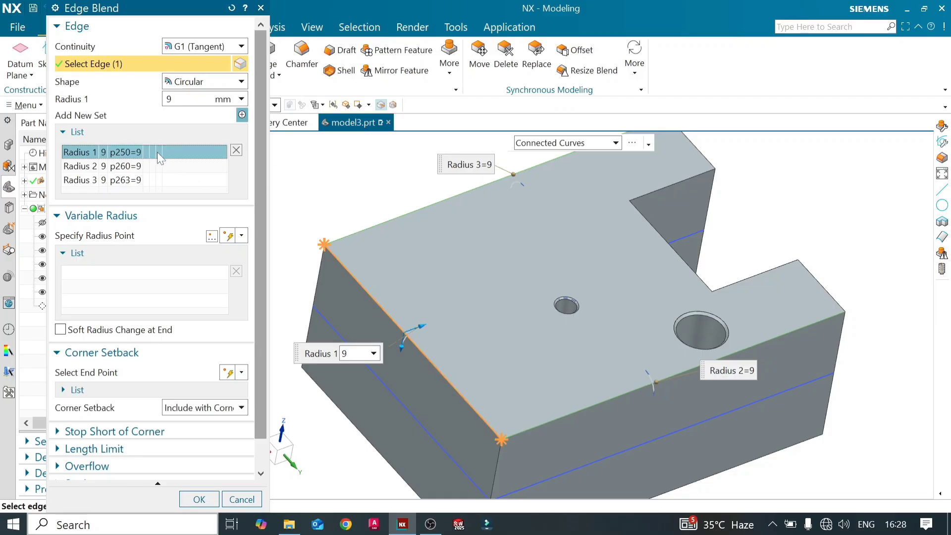
pyautogui.rightClick(156, 153)
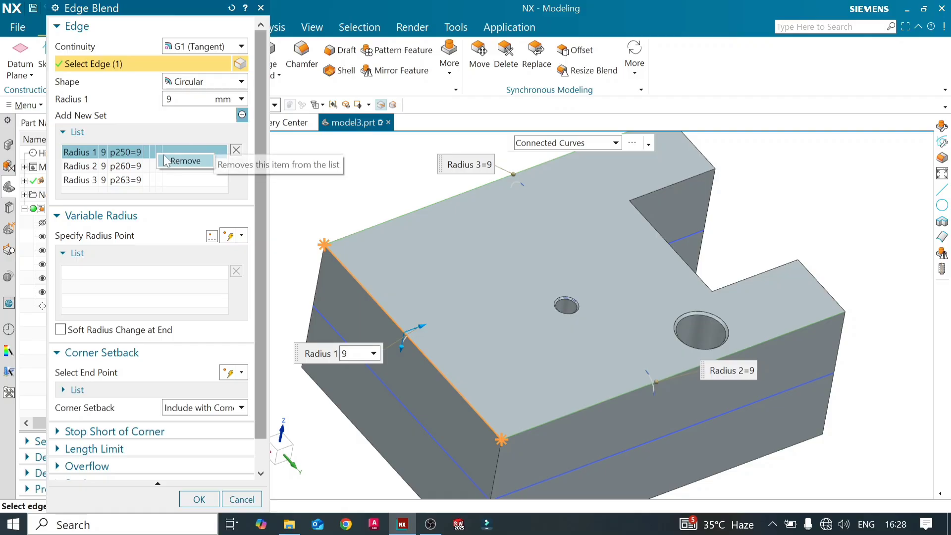
pyautogui.click(153, 150)
pyautogui.doubleClick(169, 99)
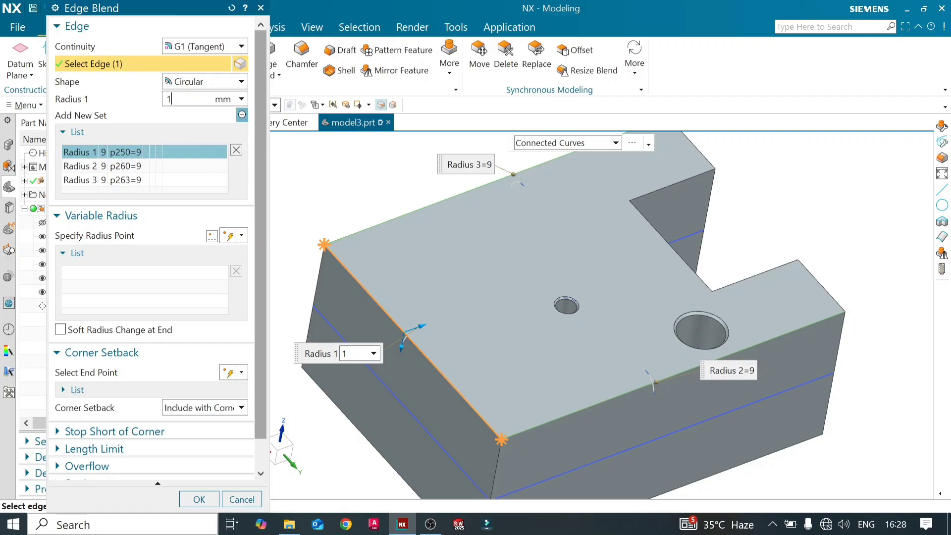
pyautogui.write('10')
pyautogui.press('Return')
# Set the blend radius to 5 mm for the long edge beside the larger hole and 12 mm for the opposite long edge.
pyautogui.click(149, 166)
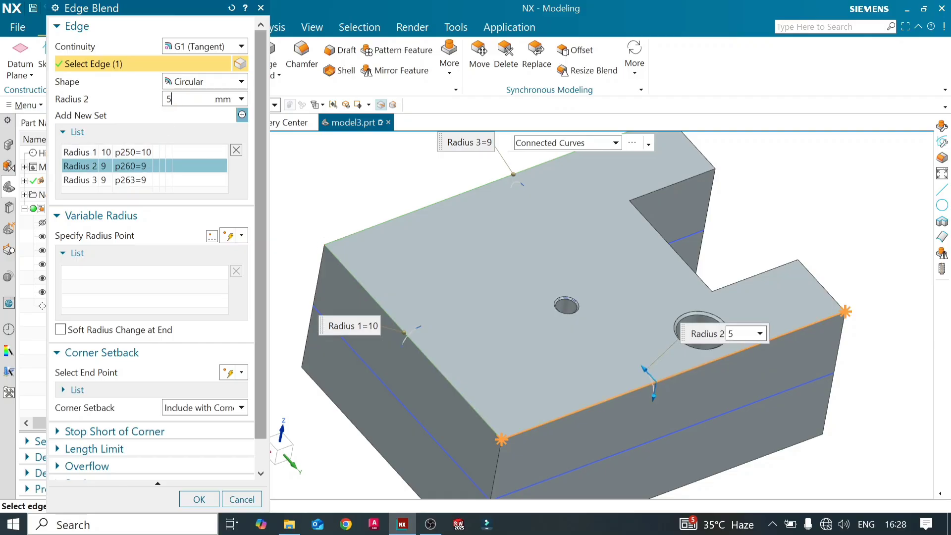
pyautogui.press('Return')
pyautogui.click(159, 180)
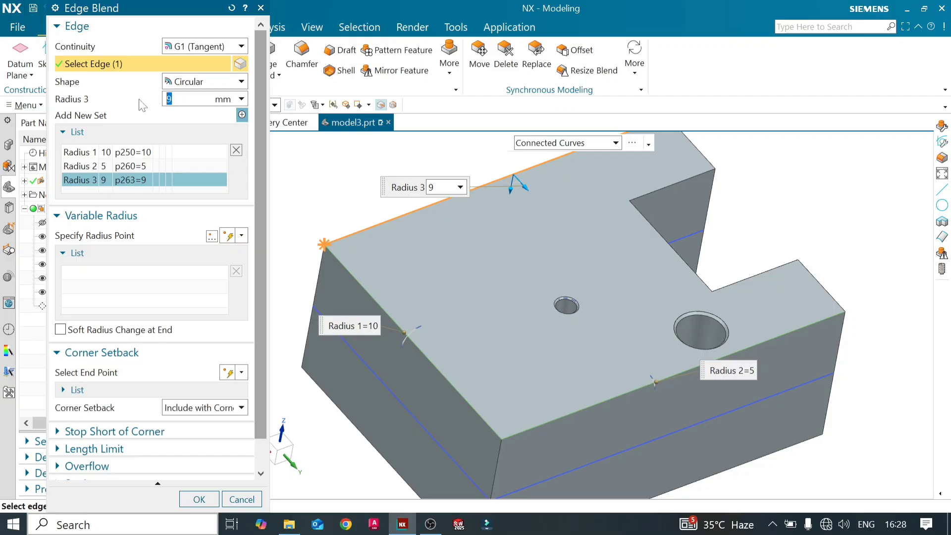
pyautogui.write('12')
pyautogui.press('Return')
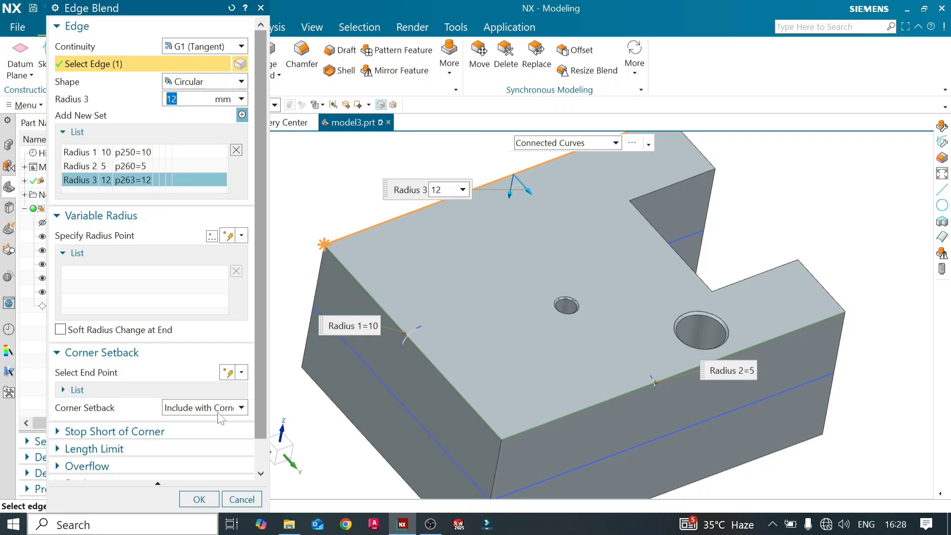
# Show the result of the three-radius blend and examine the rounded edges and their corners from several angles.
pyautogui.moveTo(257, 376); pyautogui.dragTo(260, 421)
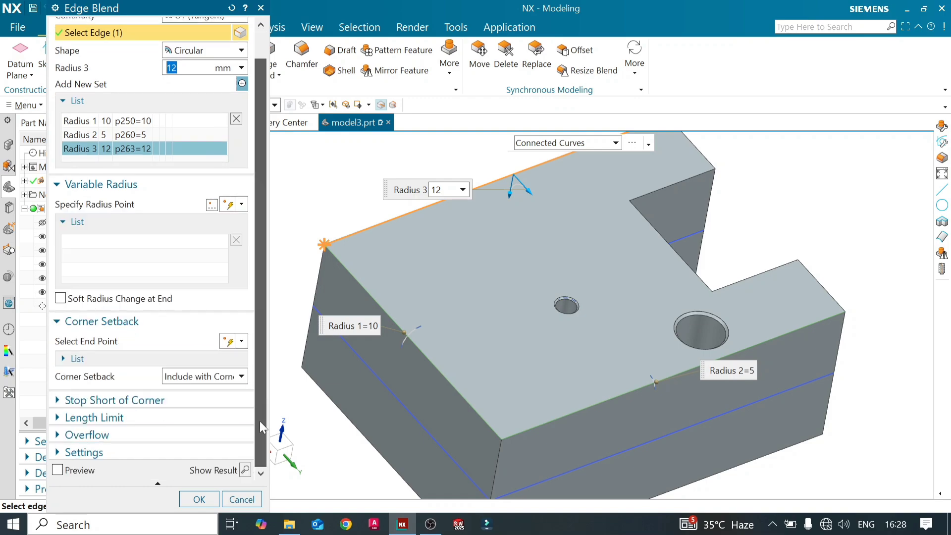
pyautogui.click(245, 469)
pyautogui.moveTo(510, 287); pyautogui.dragTo(493, 274, button='middle')
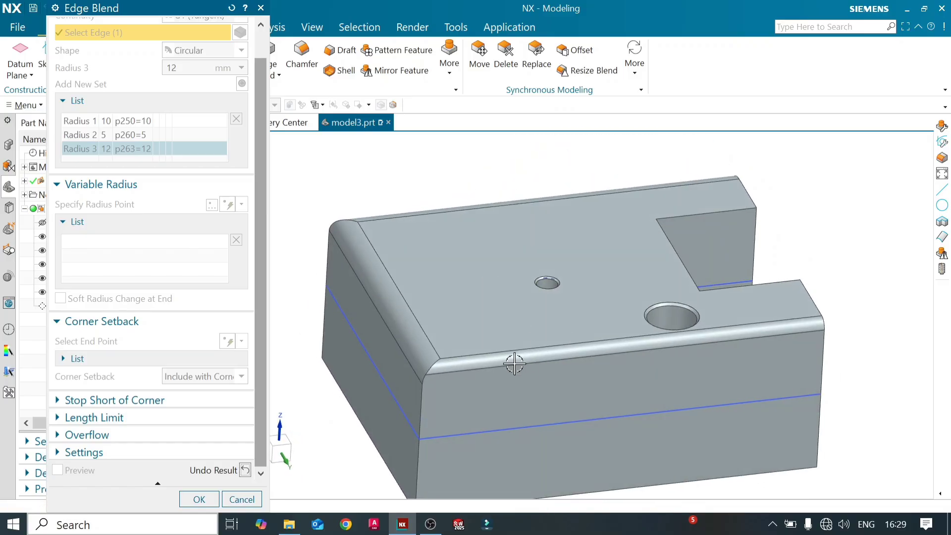
pyautogui.moveTo(508, 301); pyautogui.dragTo(523, 340, button='middle')
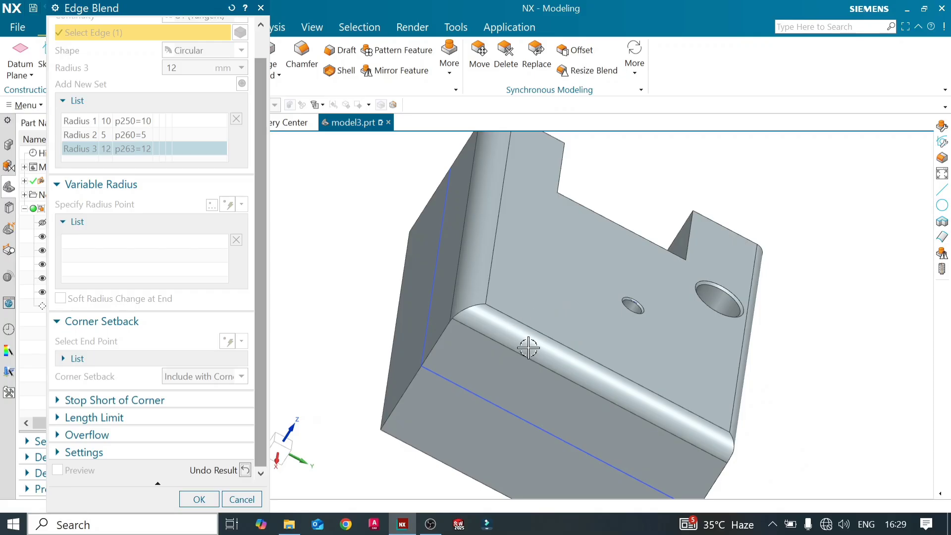
# Examine the three-radius blend result, return to editing, and remove all three edge sets.
pyautogui.moveTo(538, 273); pyautogui.dragTo(553, 277, button='middle')
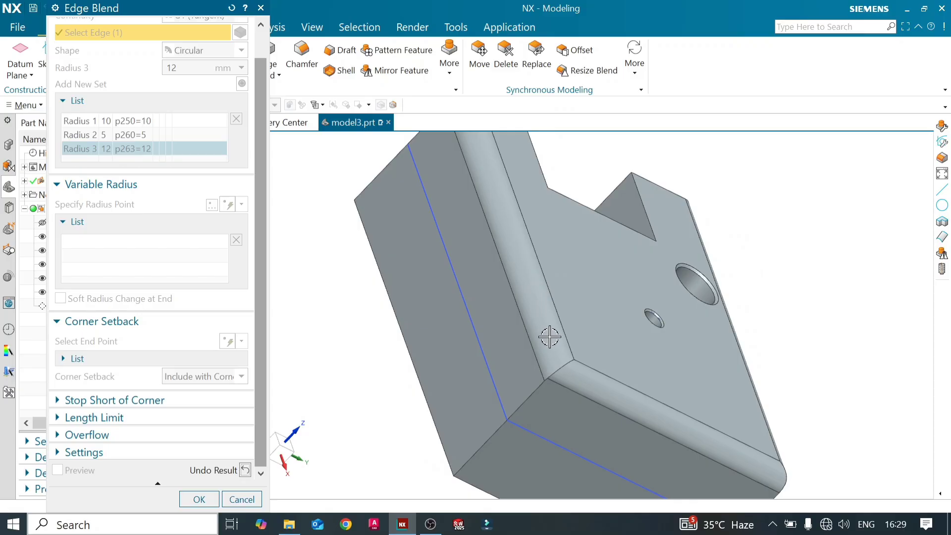
pyautogui.moveTo(611, 336); pyautogui.dragTo(524, 317, button='middle')
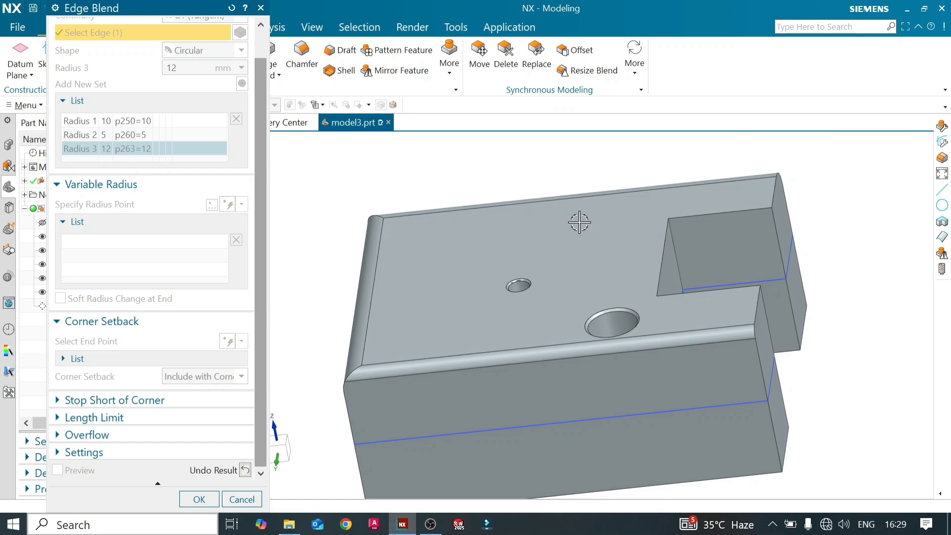
pyautogui.moveTo(469, 252); pyautogui.dragTo(480, 247, button='middle')
pyautogui.click(245, 470)
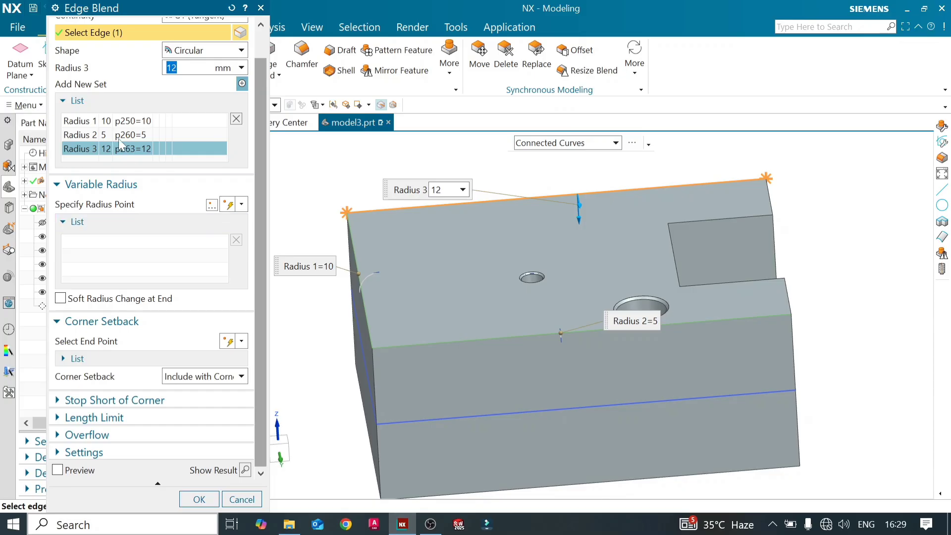
pyautogui.rightClick(180, 120)
pyautogui.click(195, 128)
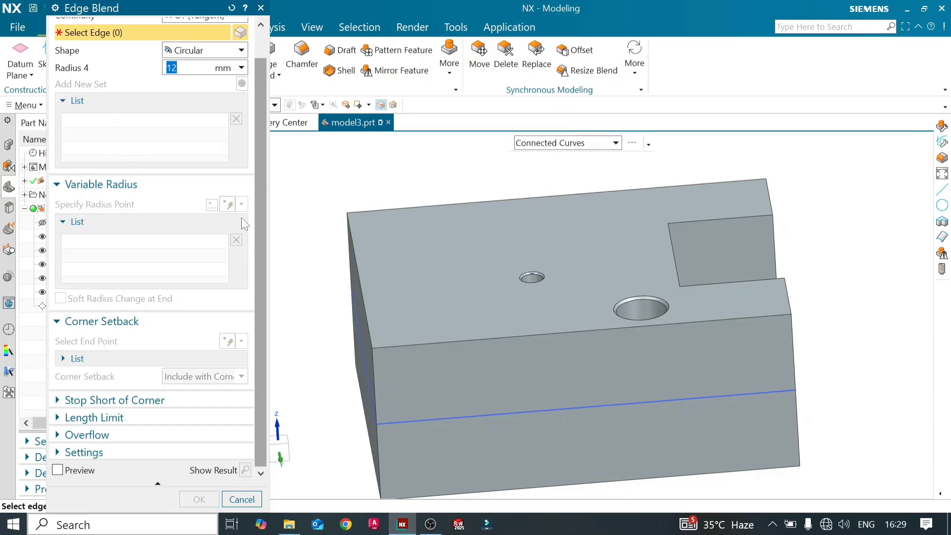
# Add the long top edge as a 12 mm edge set, start a second 10 mm set, and preview the constant-radius blend.
pyautogui.moveTo(258, 220); pyautogui.dragTo(257, 177)
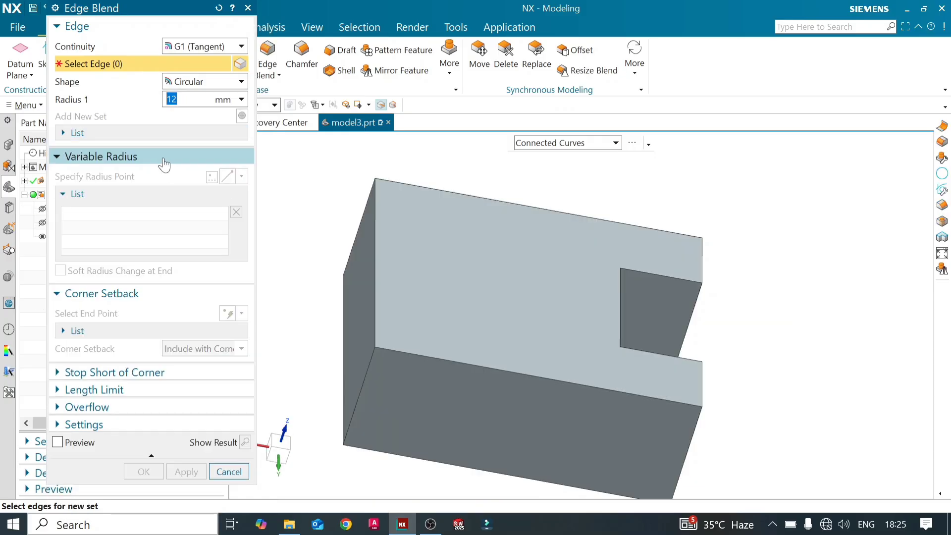
pyautogui.click(163, 156)
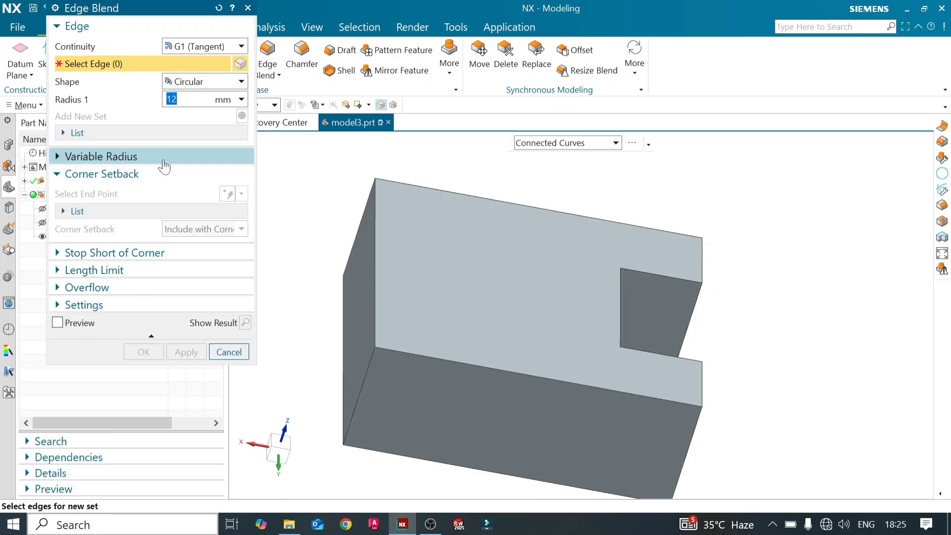
pyautogui.click(139, 157)
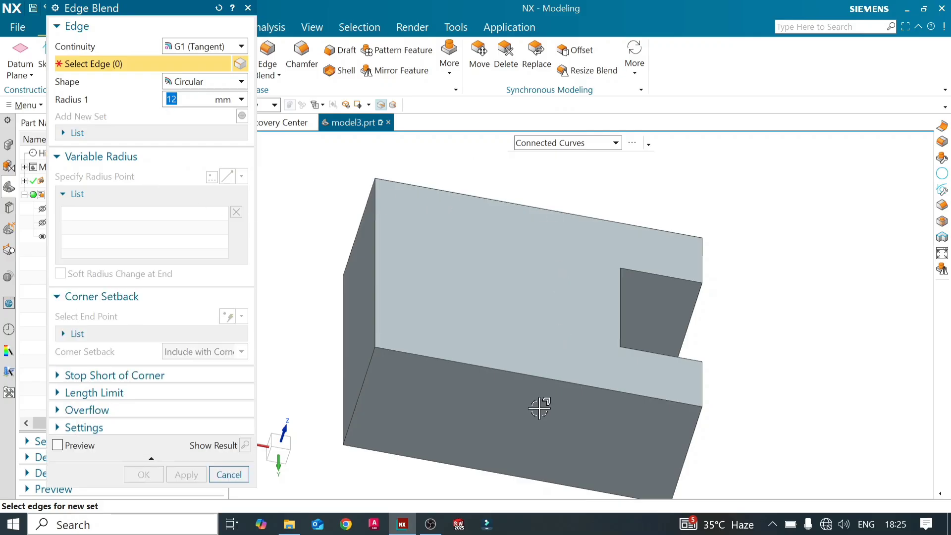
pyautogui.moveTo(541, 398)
pyautogui.mouseDown(button='middle')
pyautogui.moveTo(541, 367)
pyautogui.moveTo(558, 382)
pyautogui.moveTo(529, 388)
pyautogui.mouseUp(button='middle')
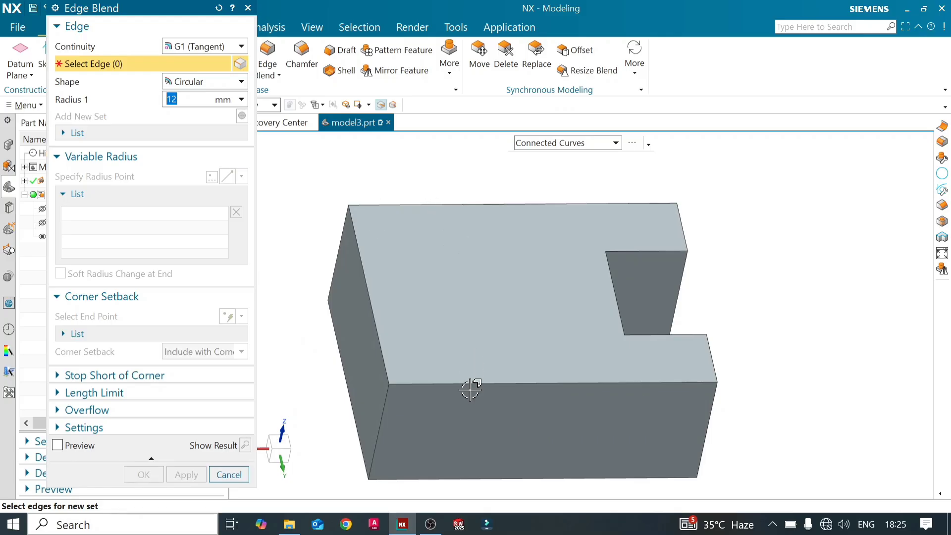
pyautogui.moveTo(466, 391); pyautogui.dragTo(460, 372, button='middle')
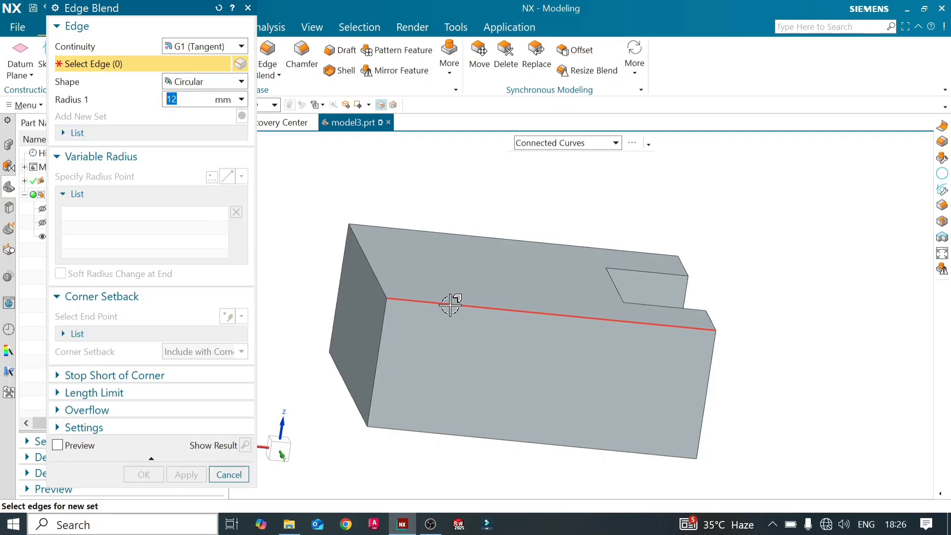
pyautogui.click(421, 294)
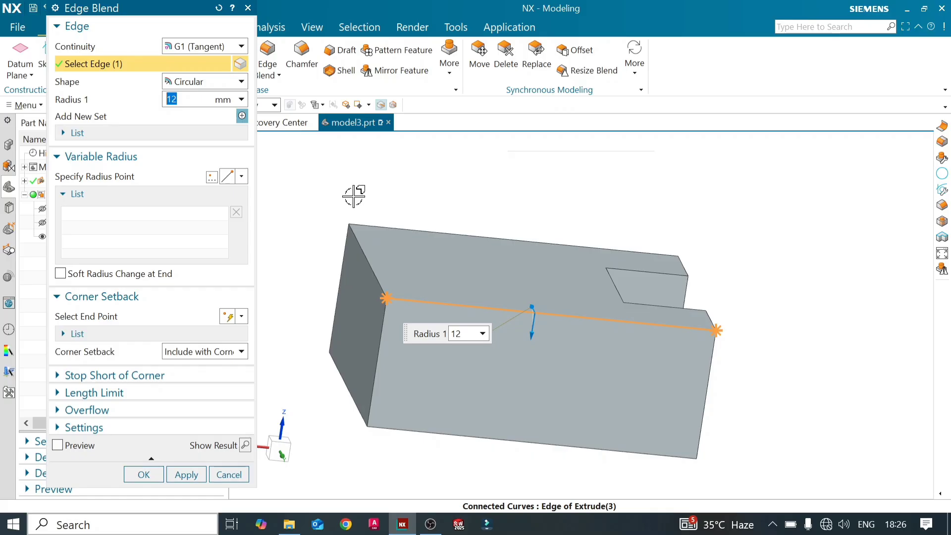
pyautogui.click(241, 115)
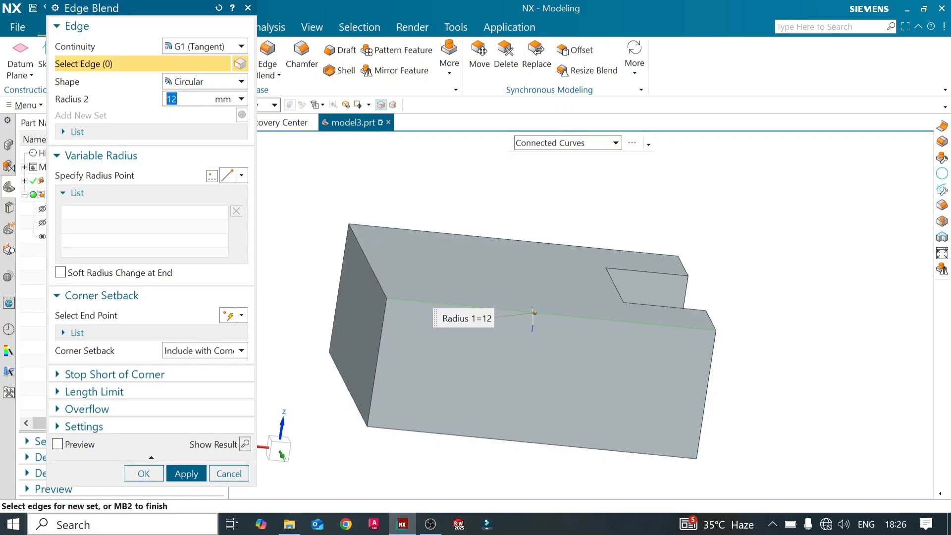
pyautogui.write('10')
pyautogui.click(245, 443)
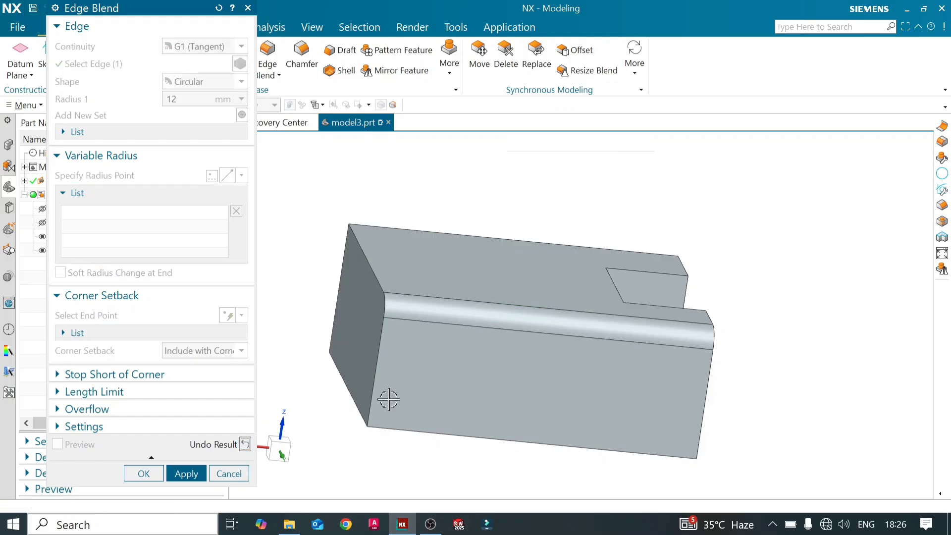
pyautogui.click(245, 441)
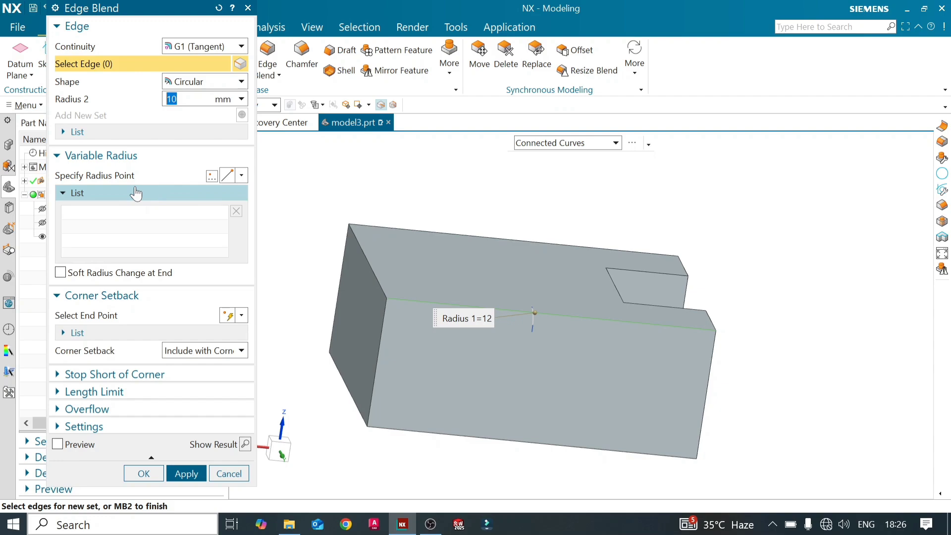
# Specify variable radius points at both ends of the blended long top edge.
pyautogui.click(165, 174)
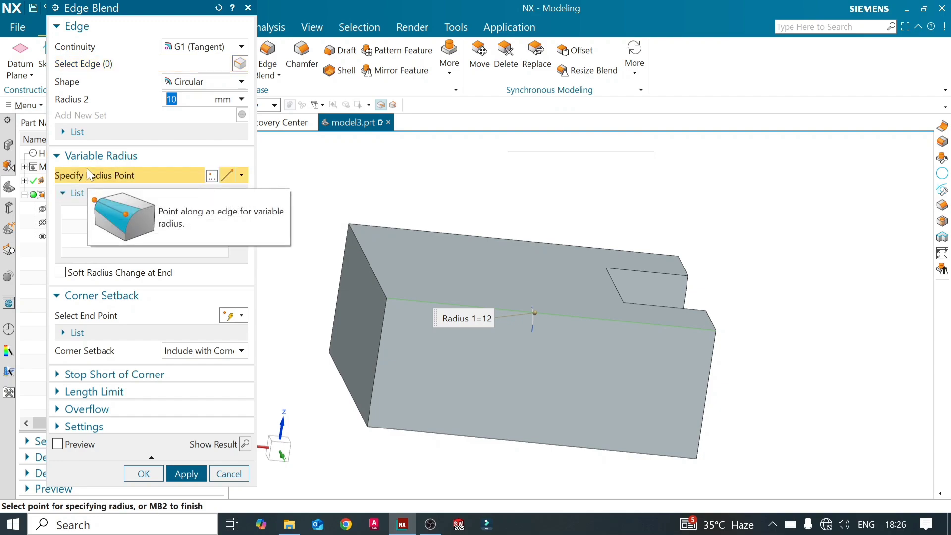
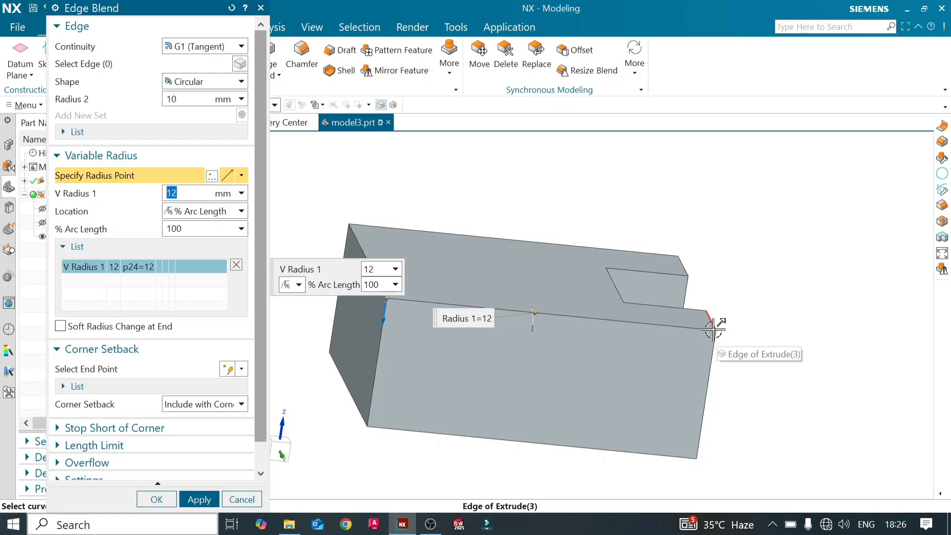
pyautogui.click(712, 329)
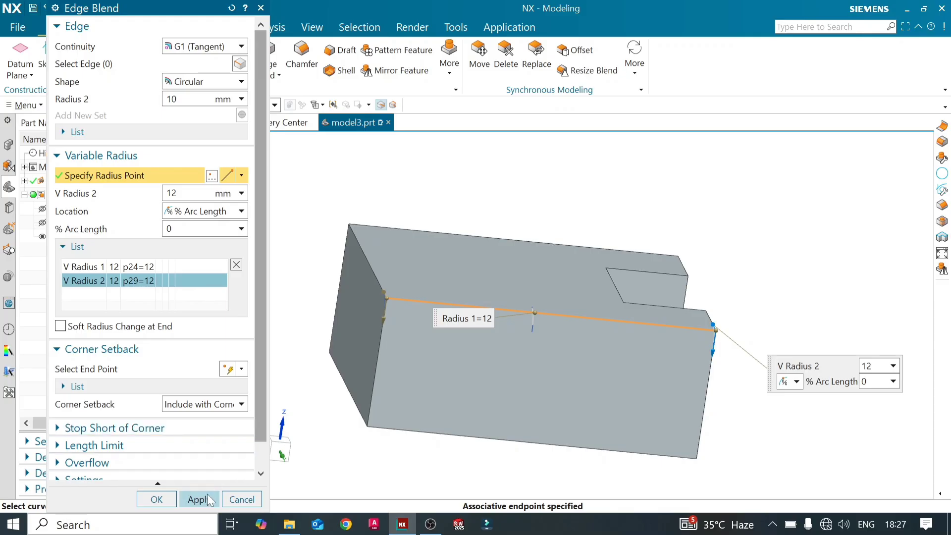
pyautogui.click(390, 298)
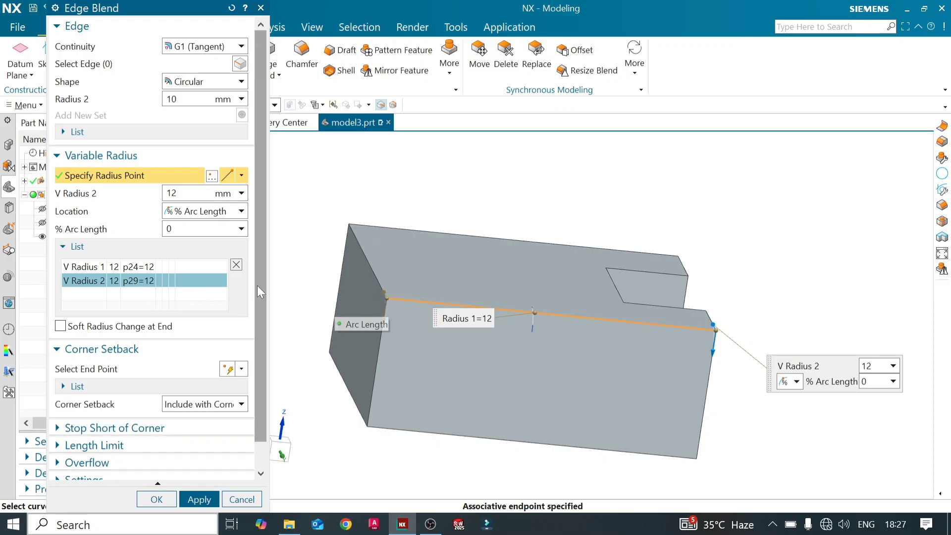
# Set the variable radius to 20 mm at the edge's unnotched end and 3 mm at its notched end.
pyautogui.click(173, 266)
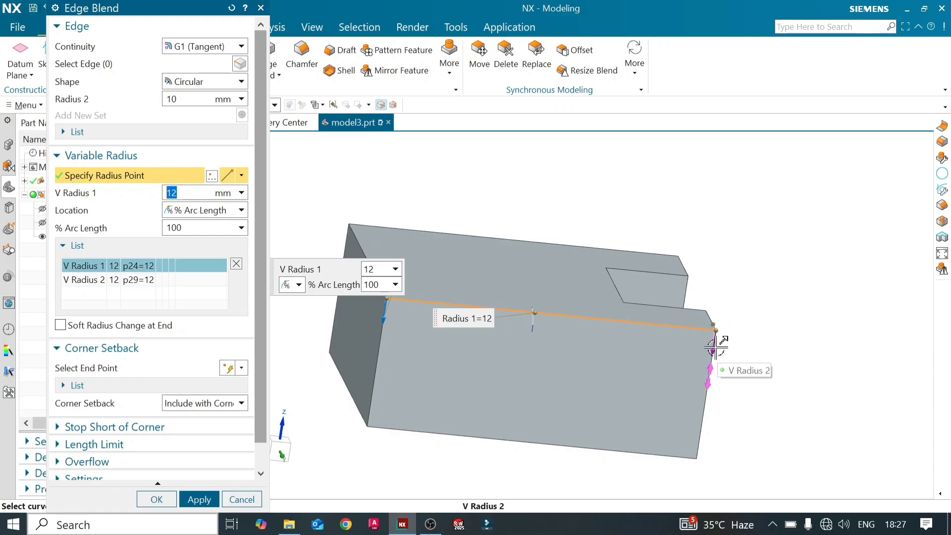
pyautogui.moveTo(387, 319); pyautogui.dragTo(406, 331)
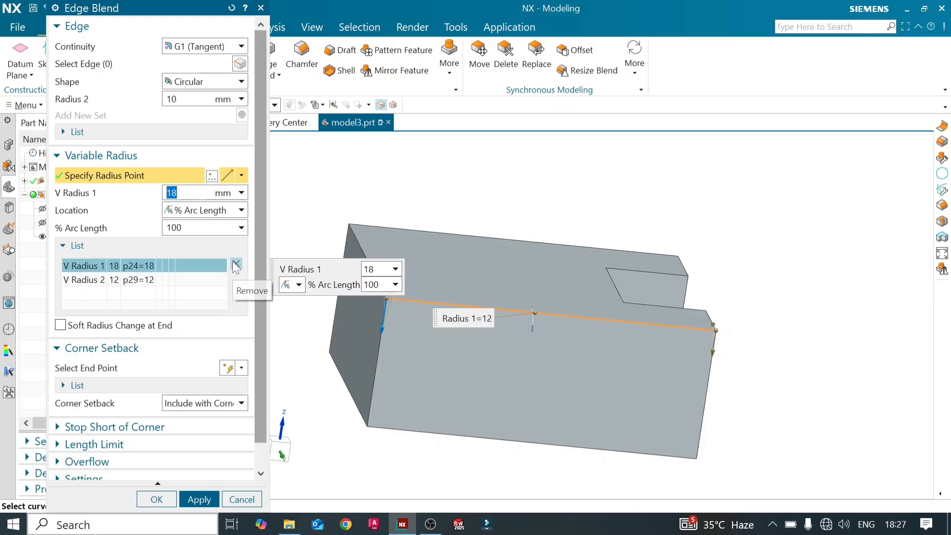
pyautogui.write('20')
pyautogui.press('Return')
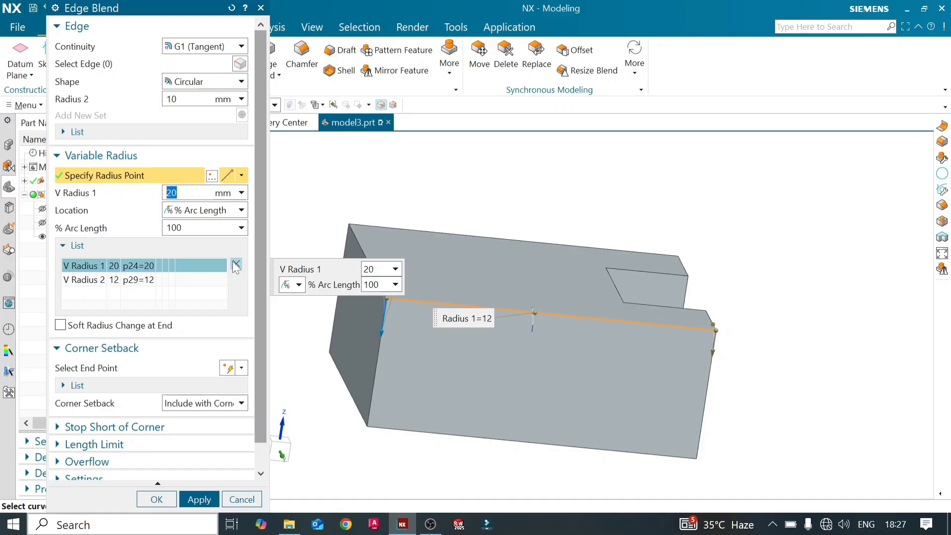
pyautogui.click(171, 279)
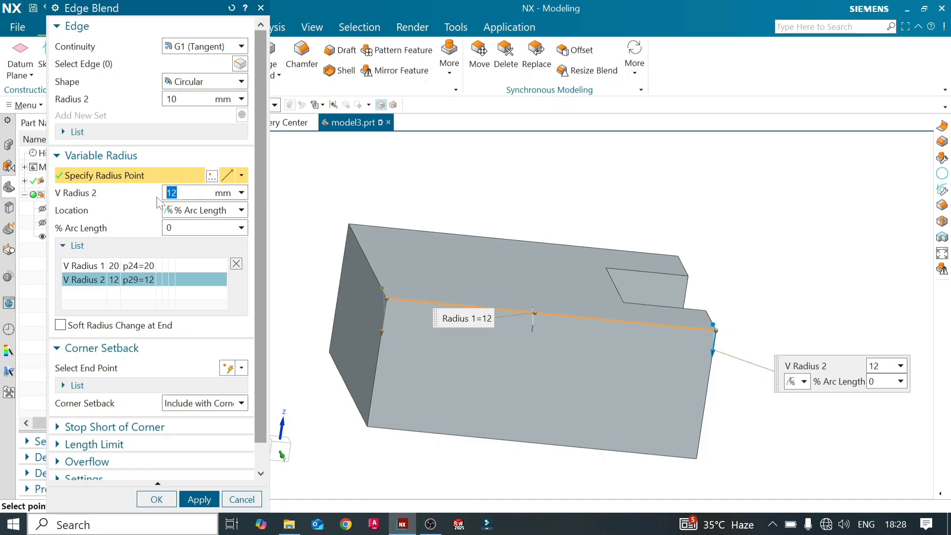
pyautogui.press('Return')
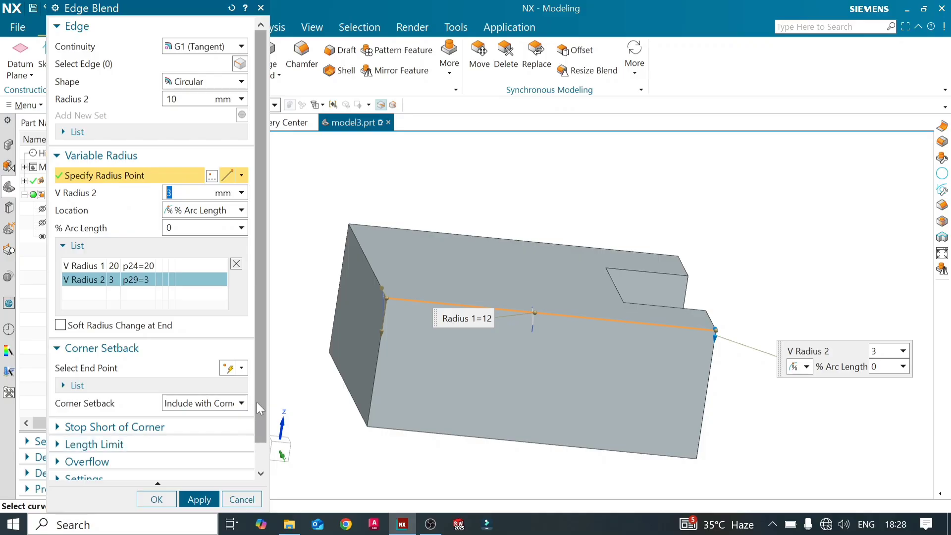
# Preview the variable-radius blend on the long edge and return to editing.
pyautogui.scroll(-1, 257, 402)
pyautogui.click(246, 470)
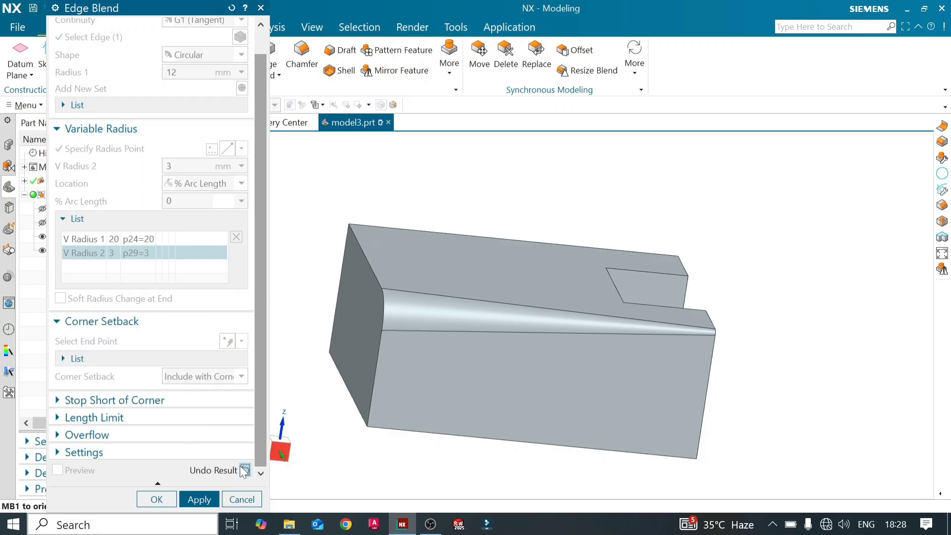
pyautogui.click(244, 470)
# Enable Soft Radius Change at End, preview its effect, and apply the variable-radius blend.
pyautogui.click(60, 298)
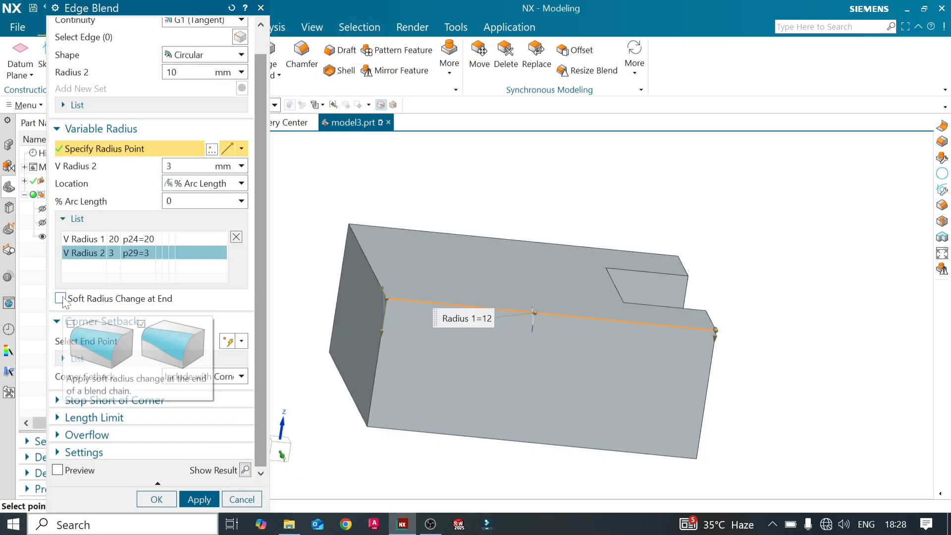
pyautogui.click(245, 470)
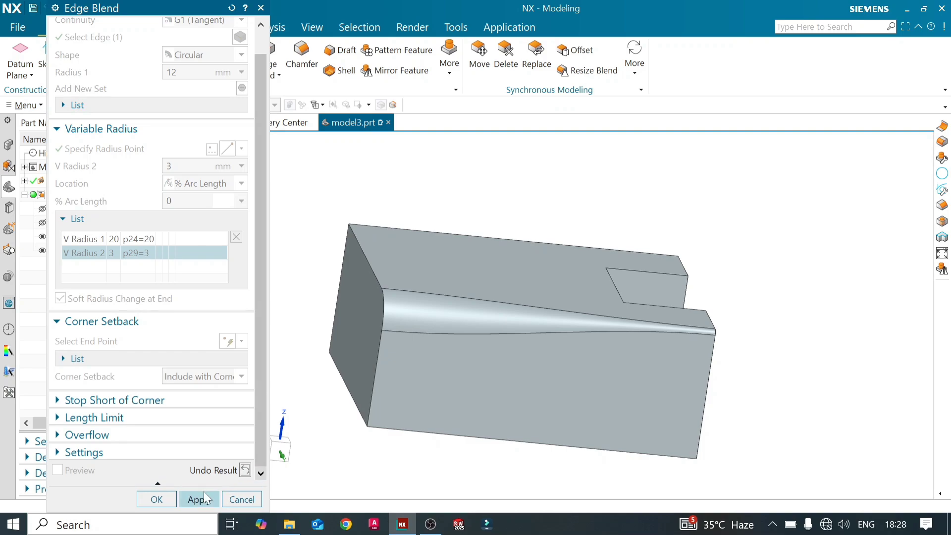
pyautogui.click(201, 499)
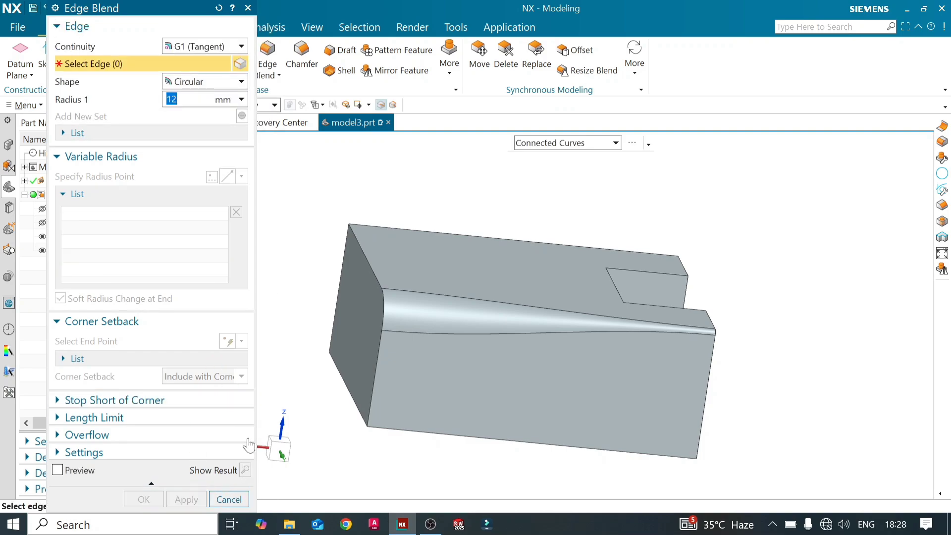
pyautogui.click(248, 9)
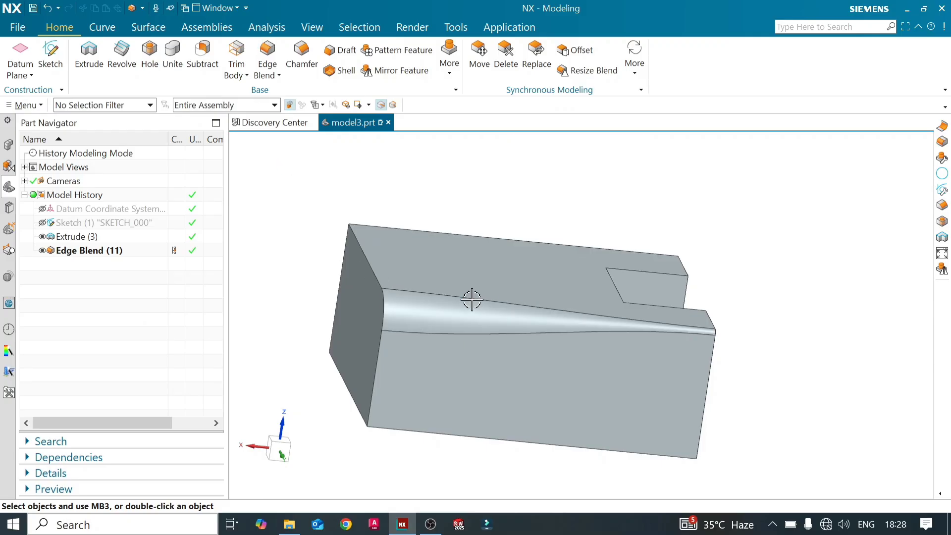
# Examine the soft-ended variable blend from different angles and undo it.
pyautogui.moveTo(472, 299); pyautogui.dragTo(471, 340, button='middle')
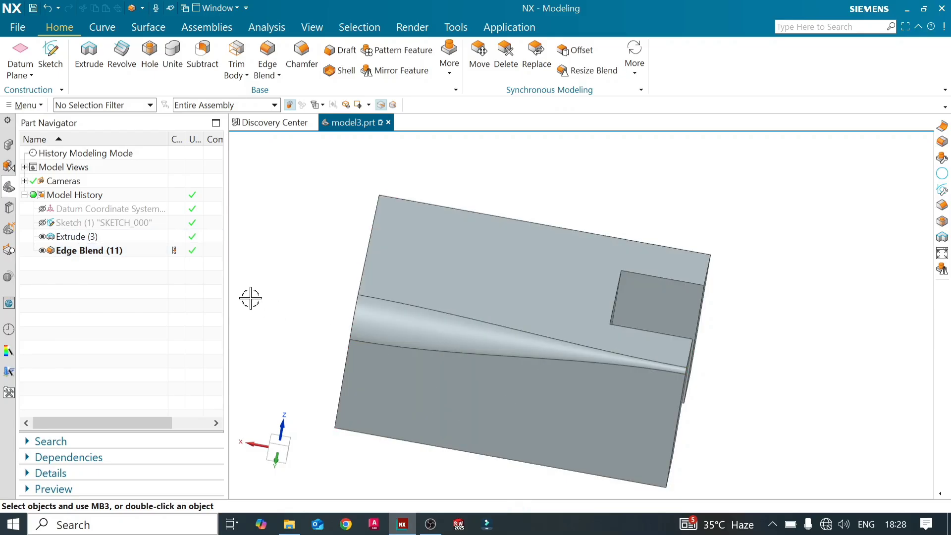
pyautogui.moveTo(397, 350)
pyautogui.mouseDown(button='middle')
pyautogui.moveTo(433, 348)
pyautogui.moveTo(401, 352)
pyautogui.mouseUp(button='middle')
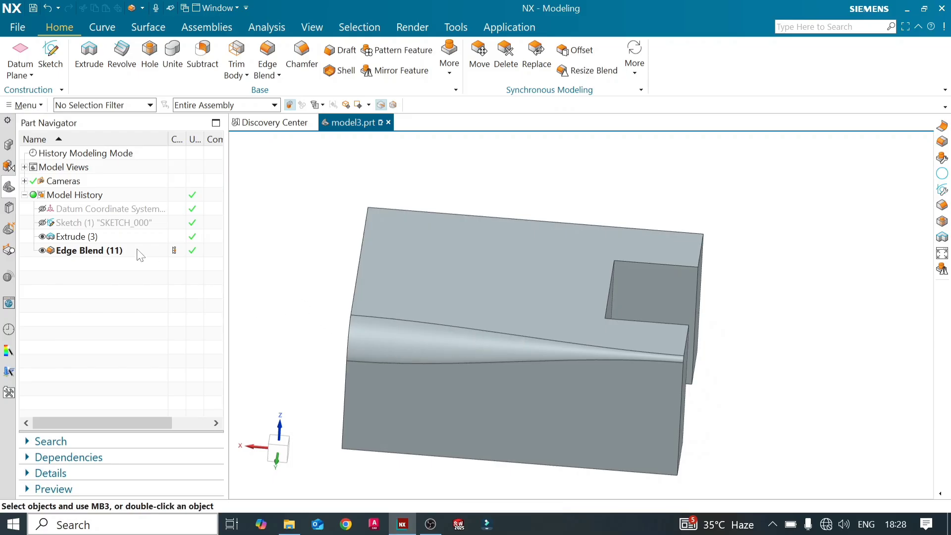
pyautogui.hotkey('ctrl', 'z')
# Create a 12 mm edge blend on the three edges meeting at a top corner of the unnotched end.
pyautogui.click(268, 54)
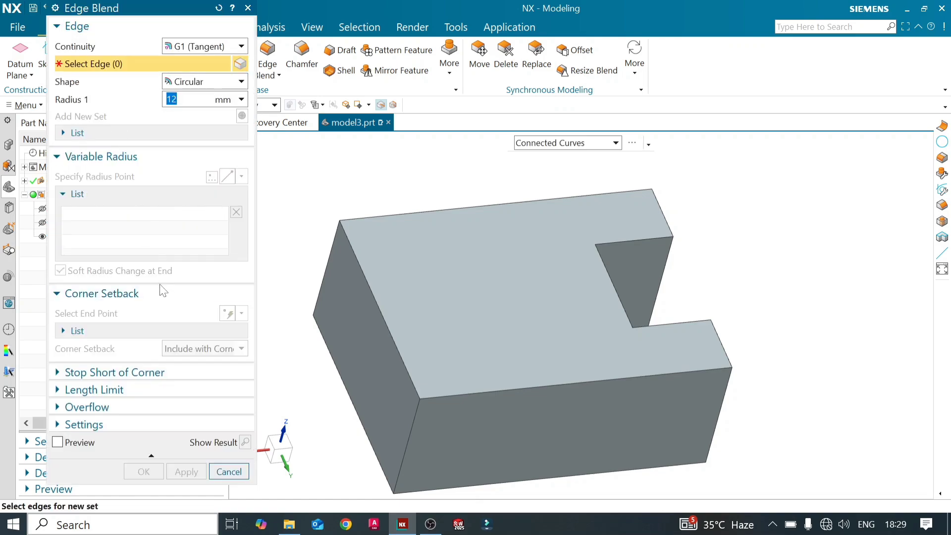
pyautogui.click(371, 295)
pyautogui.click(463, 396)
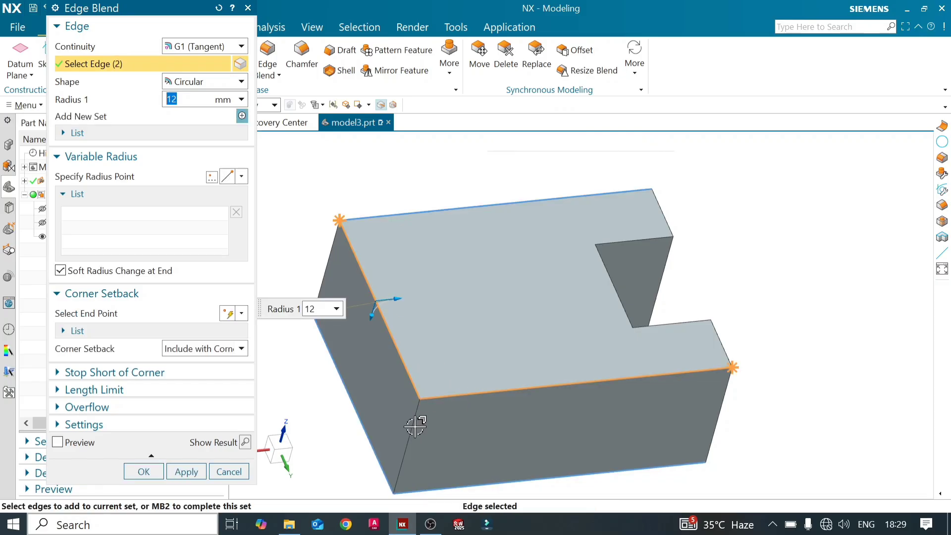
pyautogui.click(413, 425)
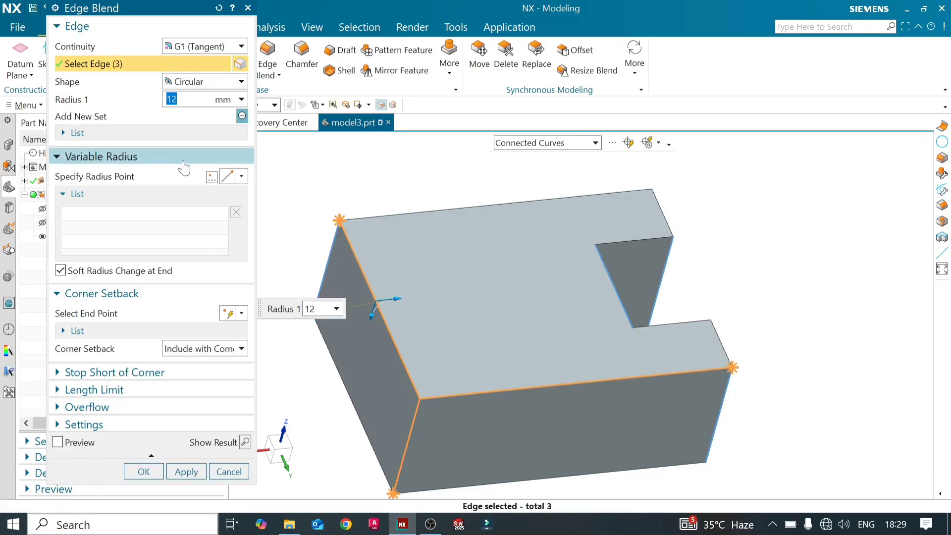
pyautogui.click(198, 473)
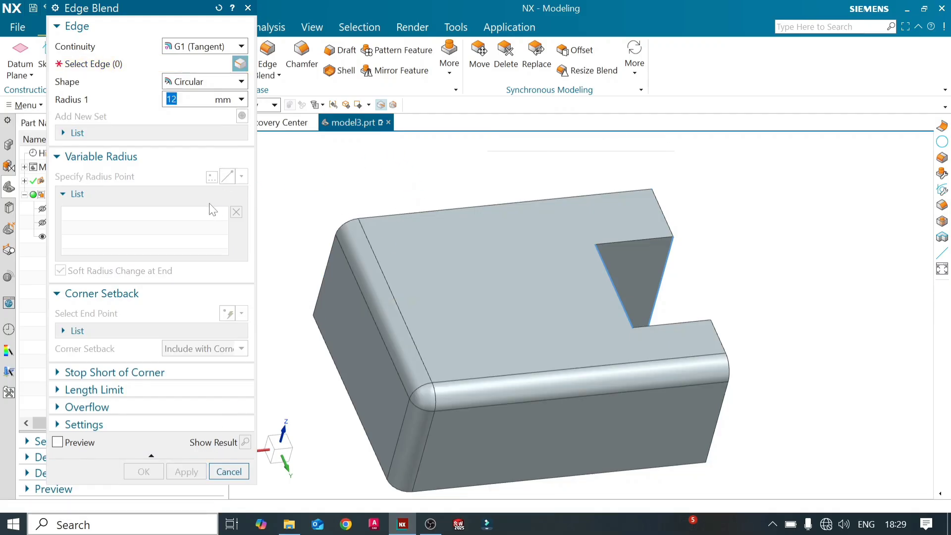
pyautogui.click(228, 471)
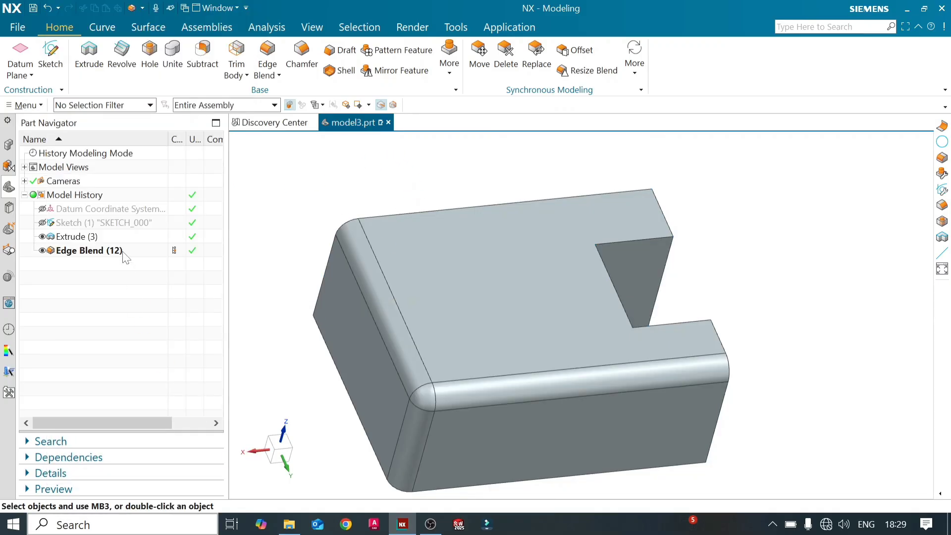
# Reopen the 12 mm edge blend for editing and add a corner setback at the vertex shared by its three edges.
pyautogui.doubleClick(125, 256)
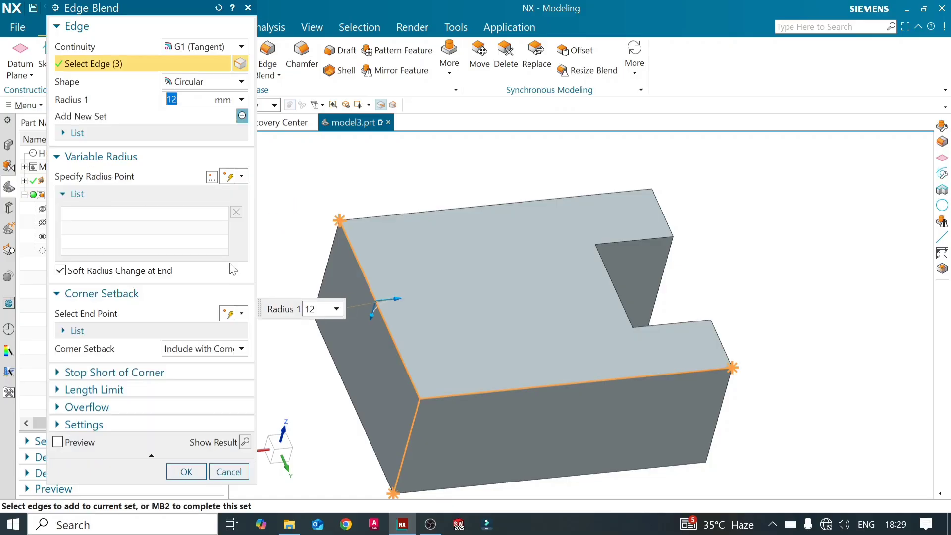
pyautogui.click(153, 297)
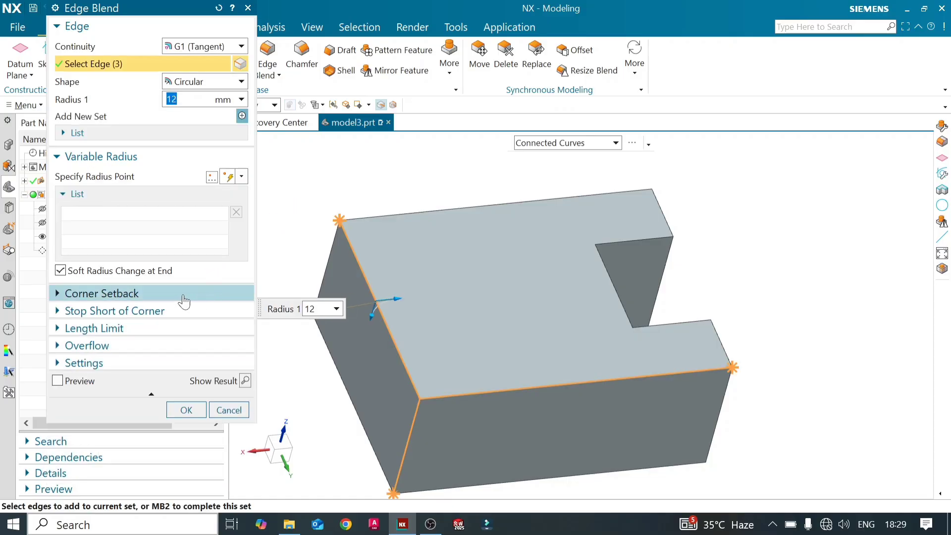
pyautogui.click(184, 297)
pyautogui.click(124, 157)
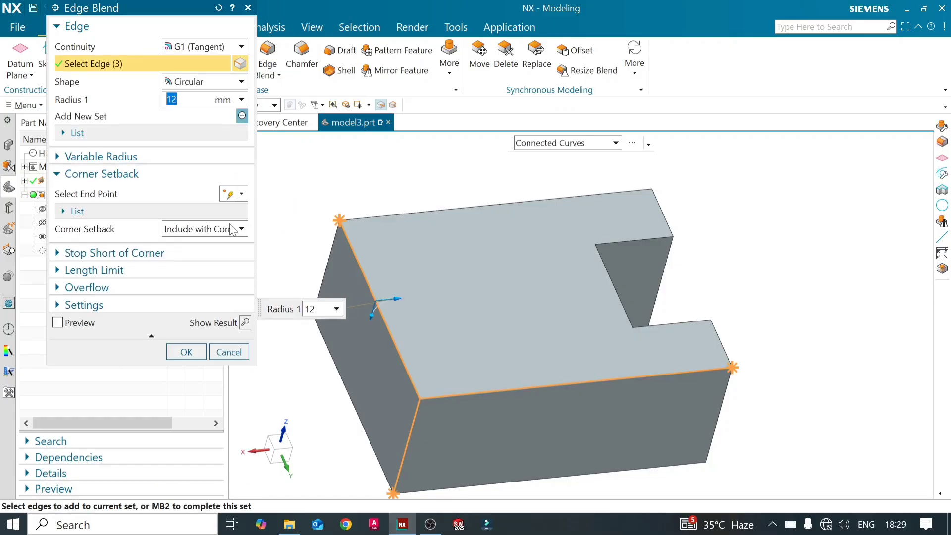
pyautogui.click(169, 194)
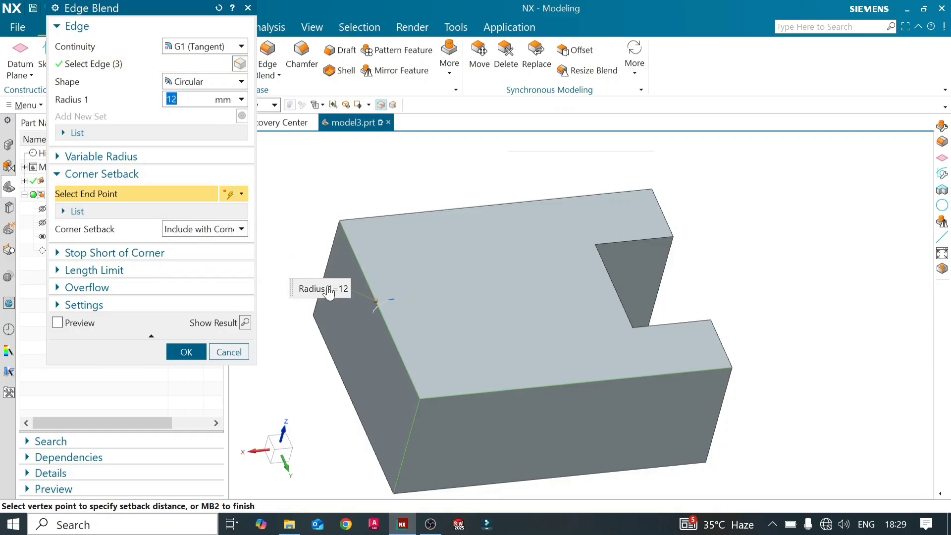
pyautogui.click(419, 398)
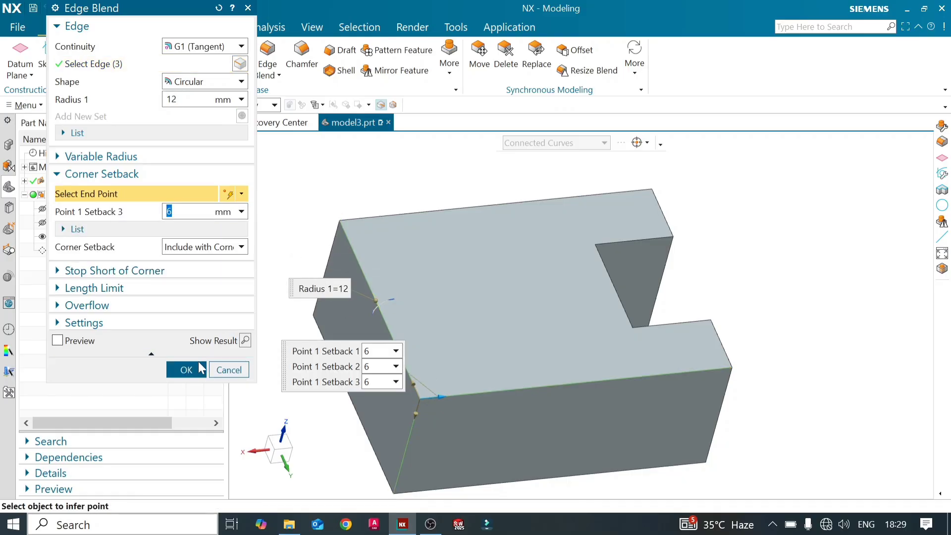
# Set the corner setbacks to 11 mm on the vertical edge, 25 mm on the short top edge and 27 mm on the long one, and preview.
pyautogui.click(374, 353)
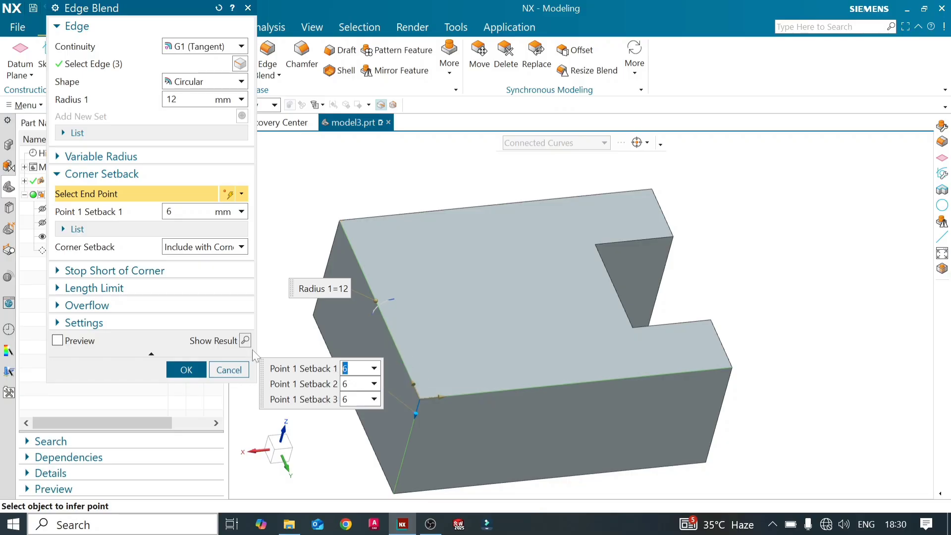
pyautogui.click(351, 384)
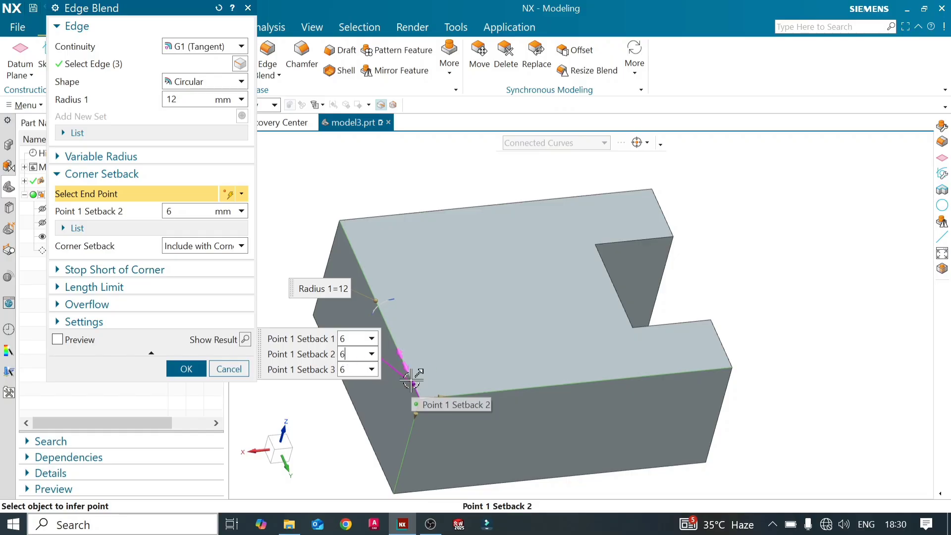
pyautogui.moveTo(412, 382); pyautogui.dragTo(399, 357)
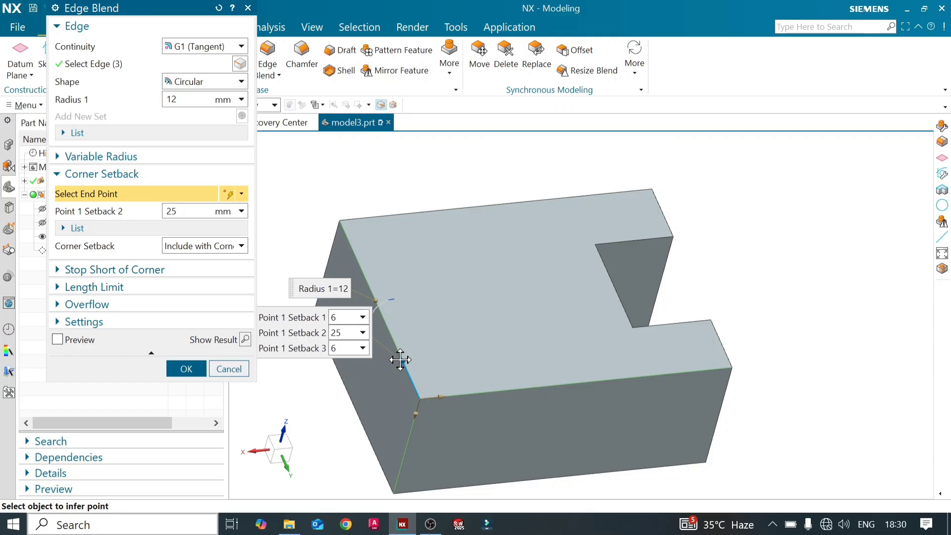
pyautogui.moveTo(444, 395); pyautogui.dragTo(475, 391)
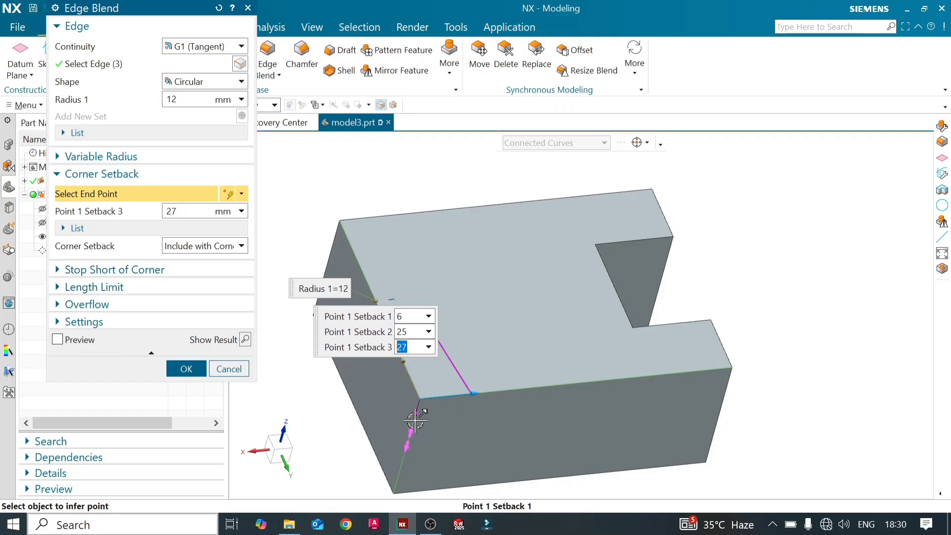
pyautogui.moveTo(419, 420); pyautogui.dragTo(414, 422)
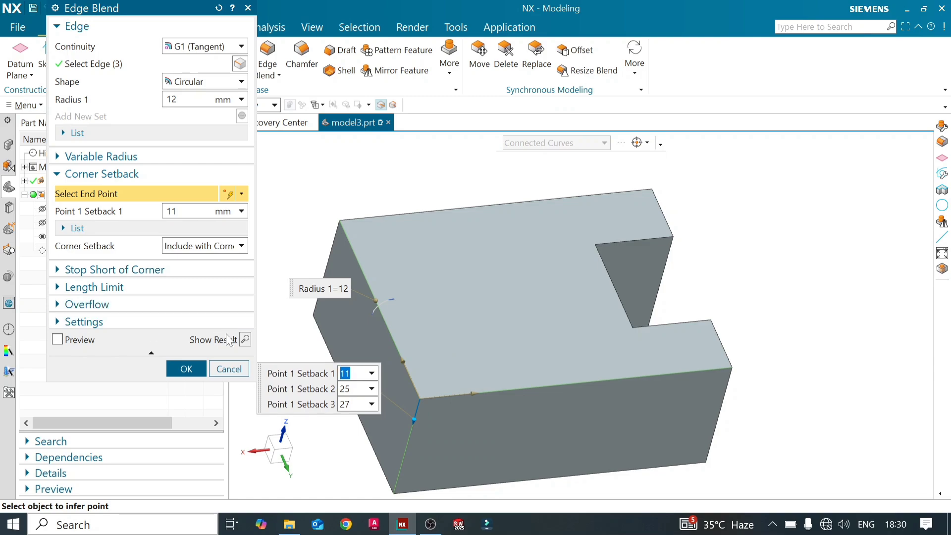
pyautogui.click(245, 340)
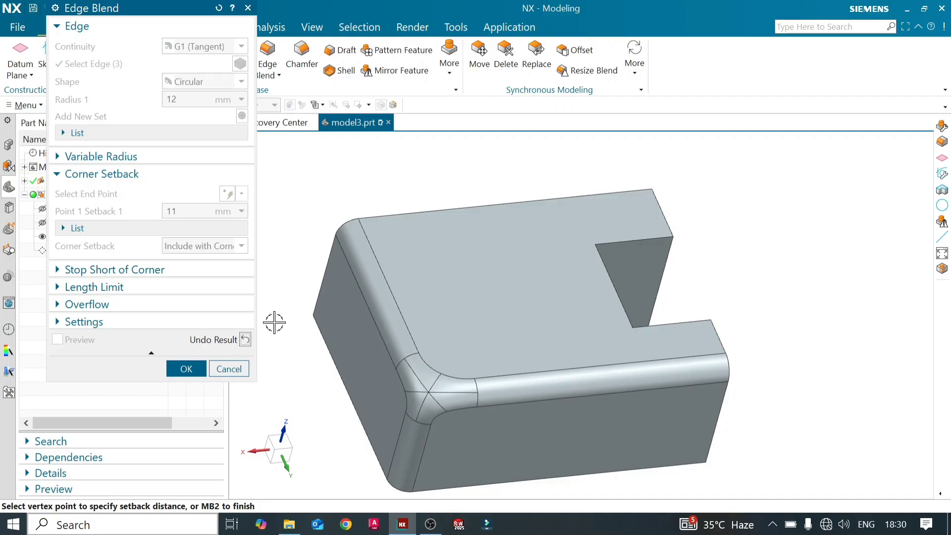
pyautogui.click(246, 340)
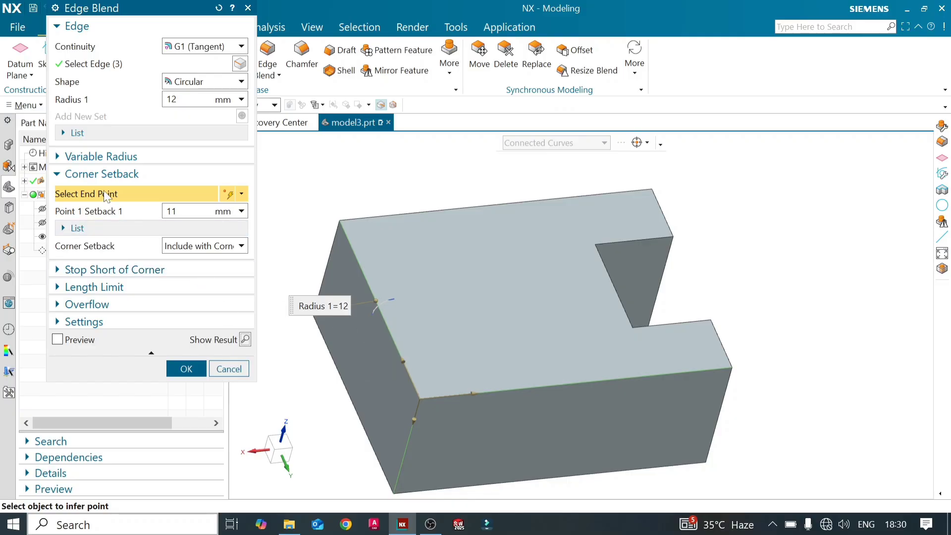
pyautogui.click(103, 174)
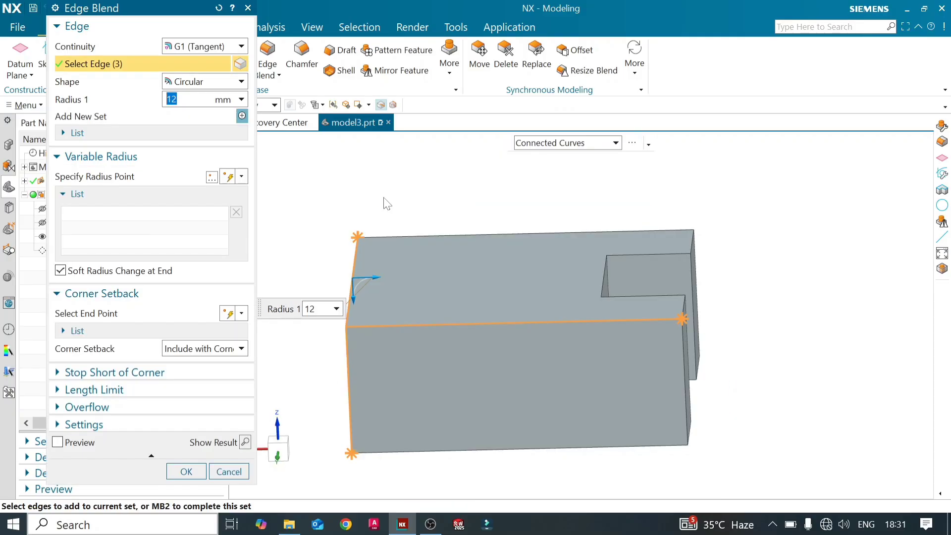
pyautogui.moveTo(409, 201)
pyautogui.mouseDown(button='middle')
pyautogui.moveTo(439, 206)
pyautogui.moveTo(421, 197)
pyautogui.mouseUp(button='middle')
pyautogui.click(101, 156)
pyautogui.click(102, 174)
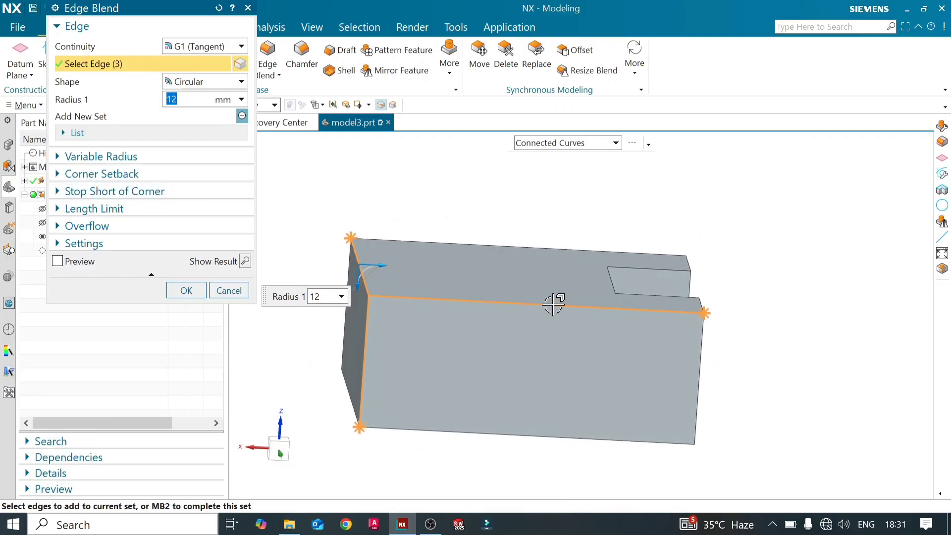
pyautogui.click(156, 178)
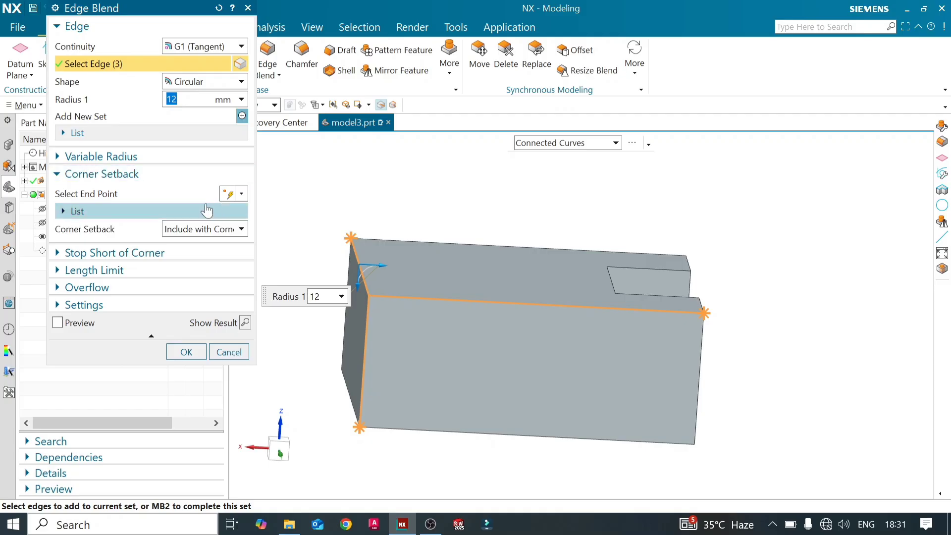
pyautogui.click(162, 196)
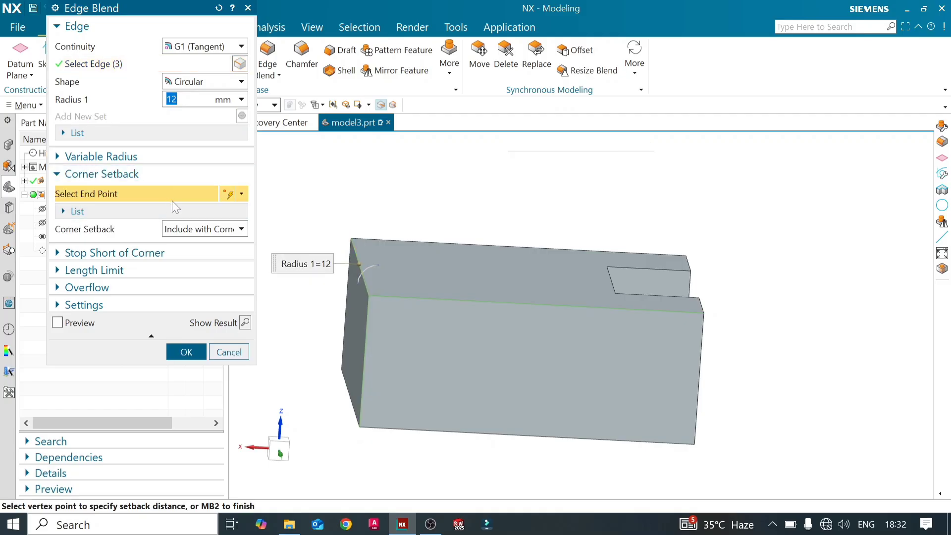
# Stop the long edge's 12 mm blend short of its notched-end vertex with a 50 mm arc length, and preview it before returning to editing.
pyautogui.click(695, 319)
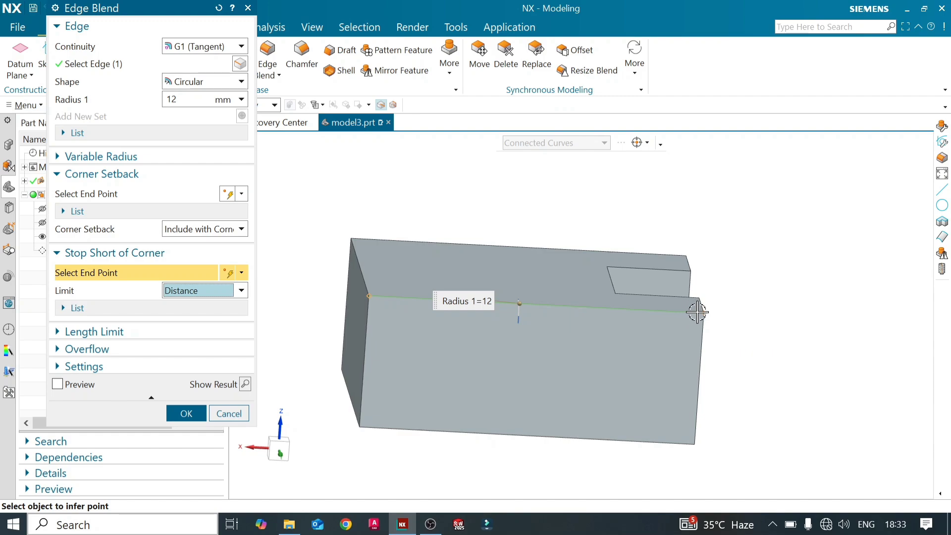
pyautogui.click(702, 312)
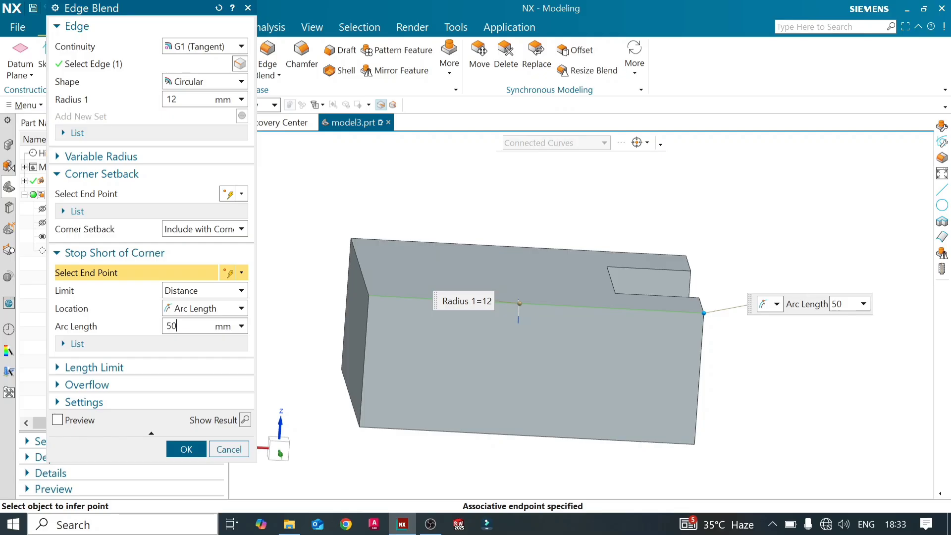
pyautogui.click(171, 326)
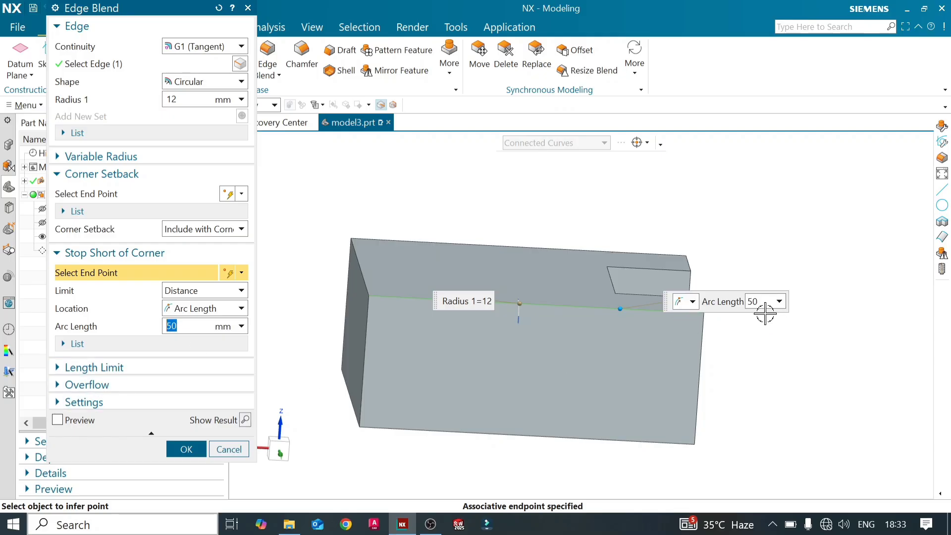
pyautogui.click(619, 309)
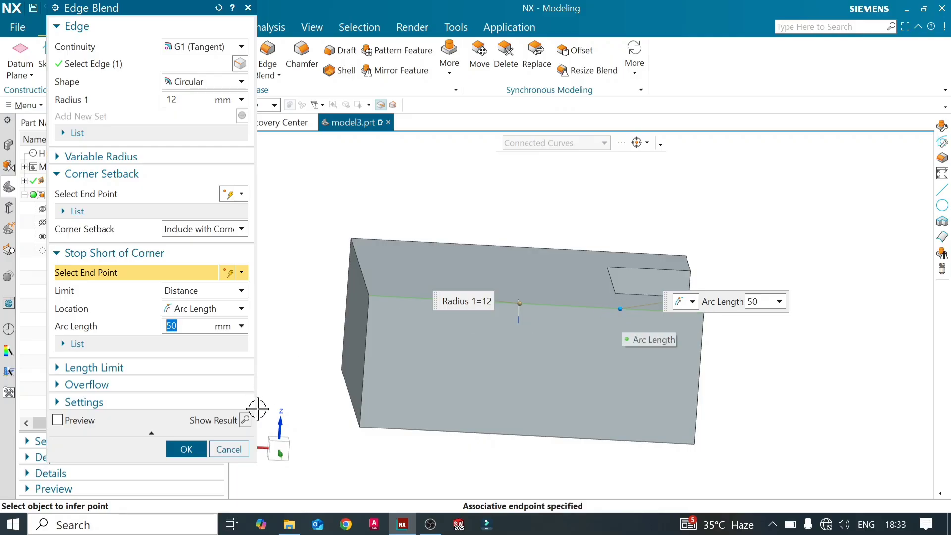
pyautogui.click(245, 420)
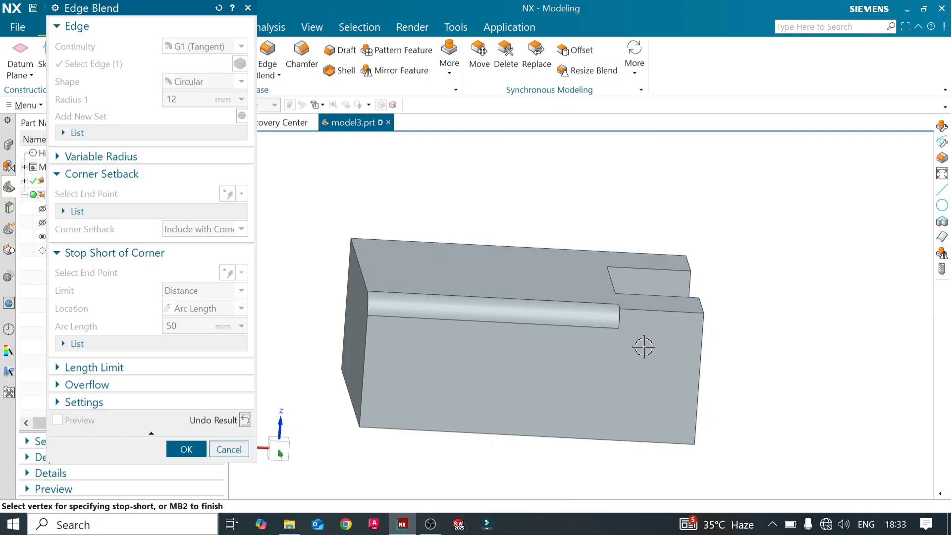
pyautogui.moveTo(615, 356)
pyautogui.mouseDown(button='middle')
pyautogui.moveTo(613, 371)
pyautogui.moveTo(604, 362)
pyautogui.moveTo(617, 352)
pyautogui.moveTo(614, 367)
pyautogui.mouseUp(button='middle')
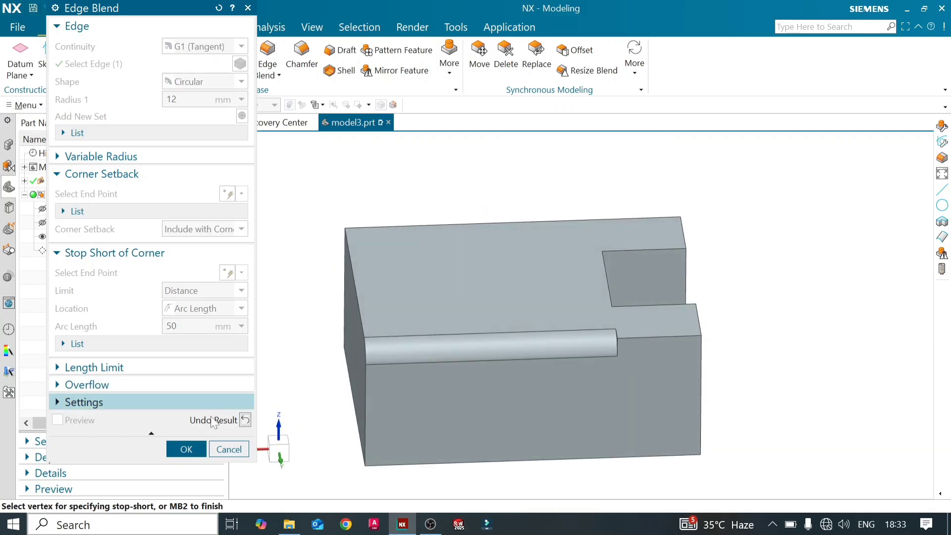
pyautogui.click(240, 423)
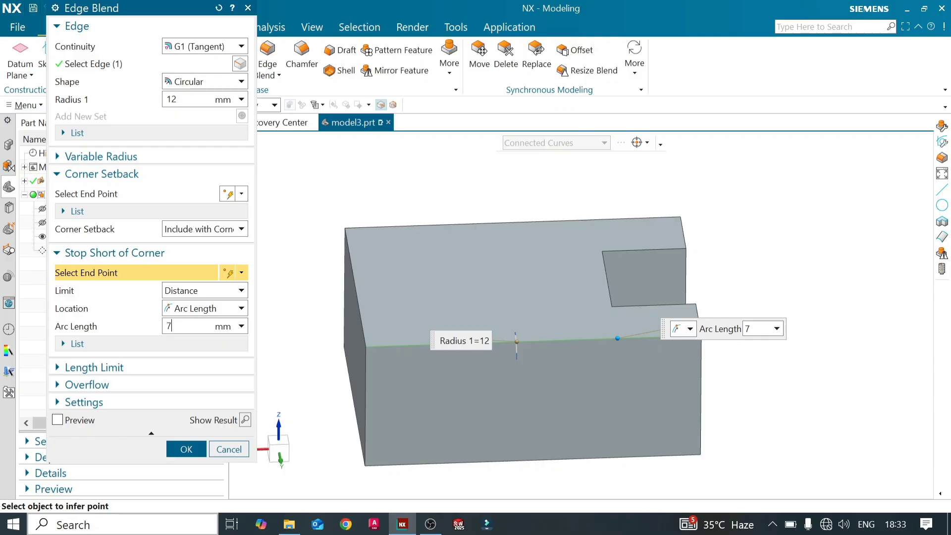
# Set the stop-short arc length to 70 mm, preview the shortened blend and return to editing.
pyautogui.write('0')
pyautogui.press('Return')
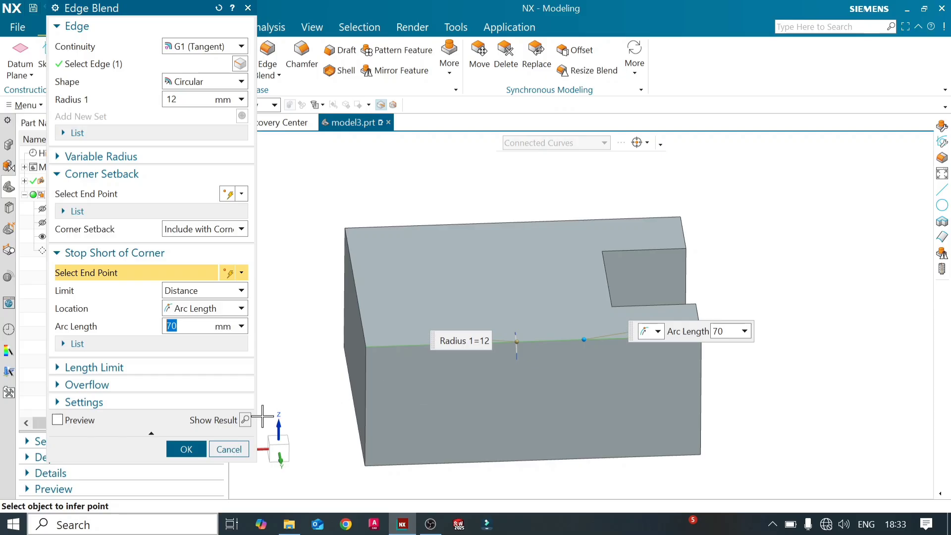
pyautogui.click(245, 420)
pyautogui.moveTo(605, 383); pyautogui.dragTo(599, 404, button='middle')
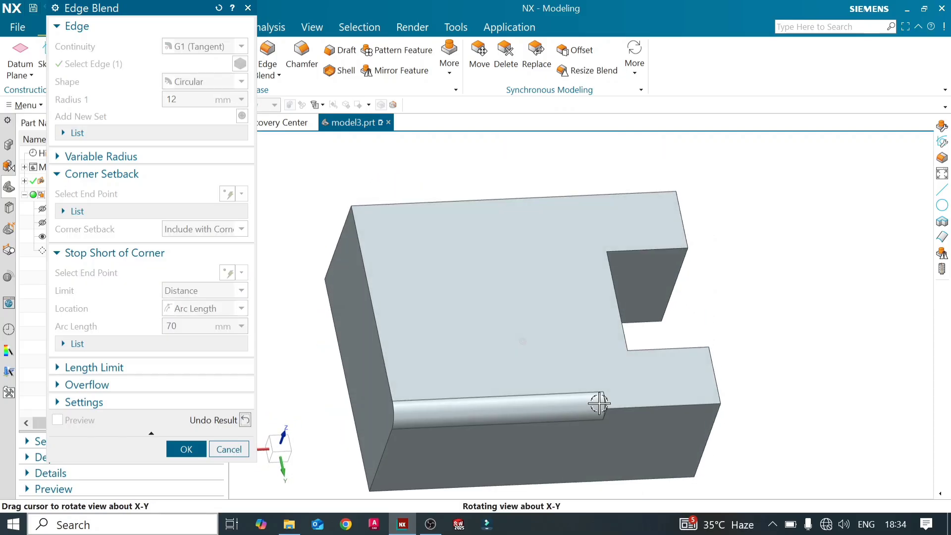
pyautogui.click(244, 420)
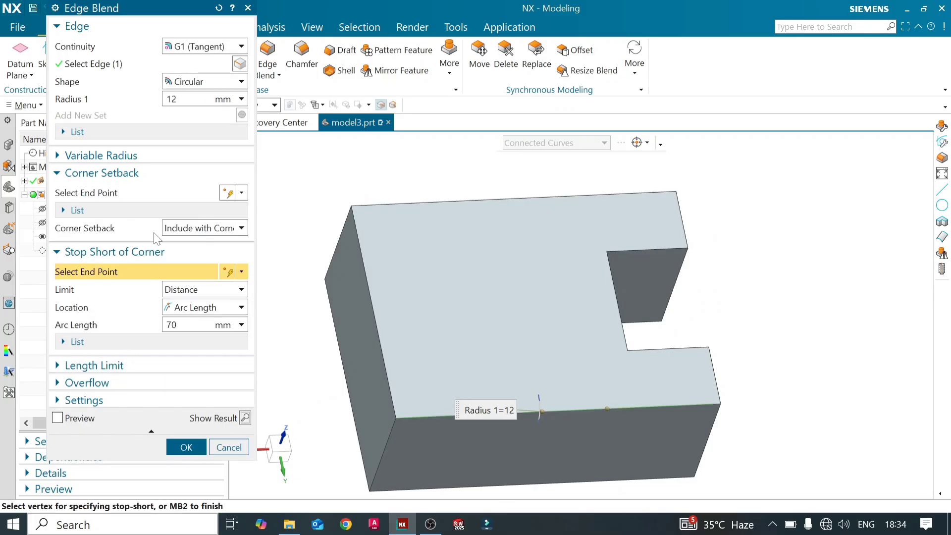
# Enable the blend's length limit with a plane placed about 88 mm along the block's opposite long top edge.
pyautogui.click(138, 252)
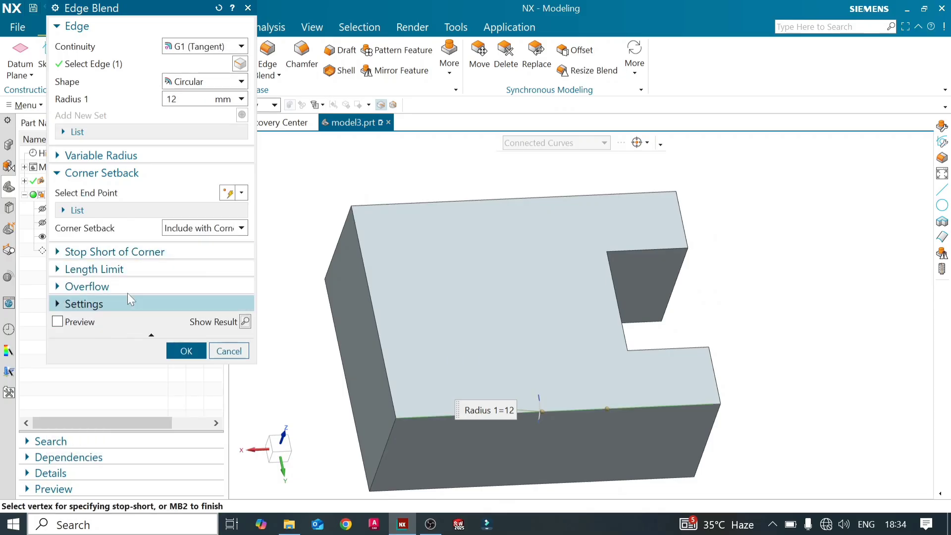
pyautogui.click(119, 270)
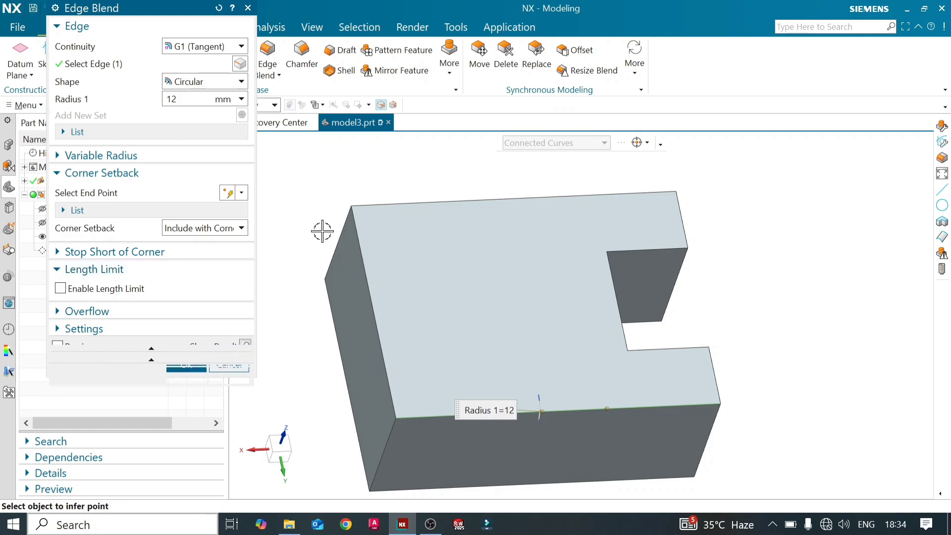
pyautogui.moveTo(497, 326); pyautogui.dragTo(492, 293, button='middle')
pyautogui.click(61, 289)
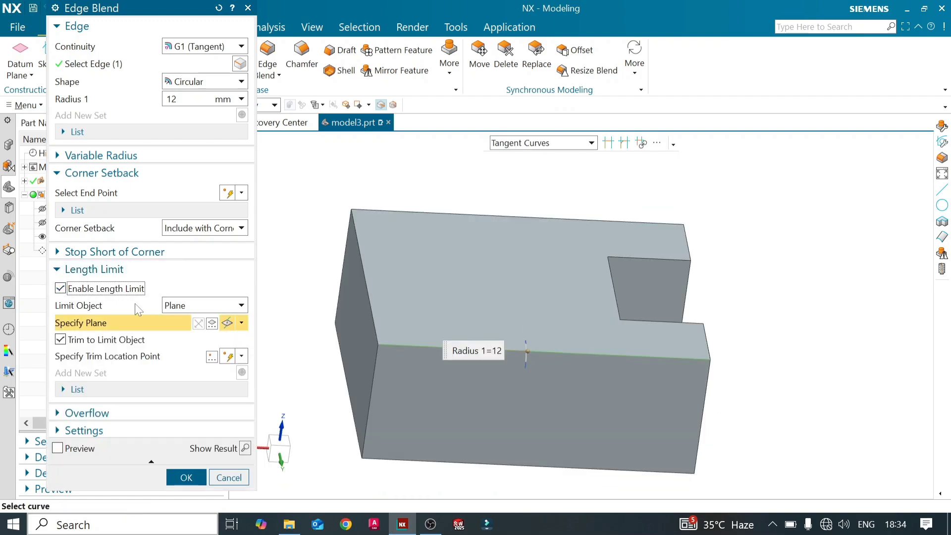
pyautogui.moveTo(452, 294); pyautogui.dragTo(450, 318, button='middle')
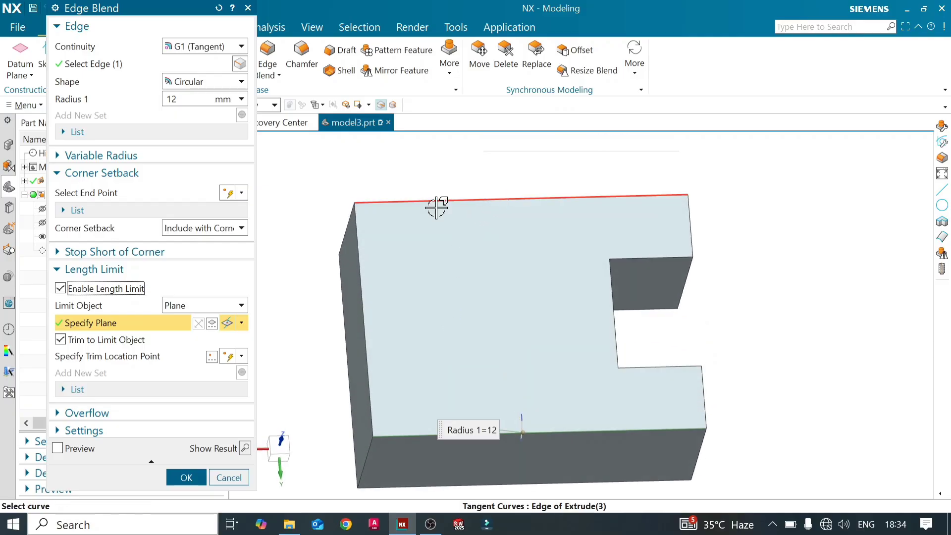
pyautogui.click(501, 199)
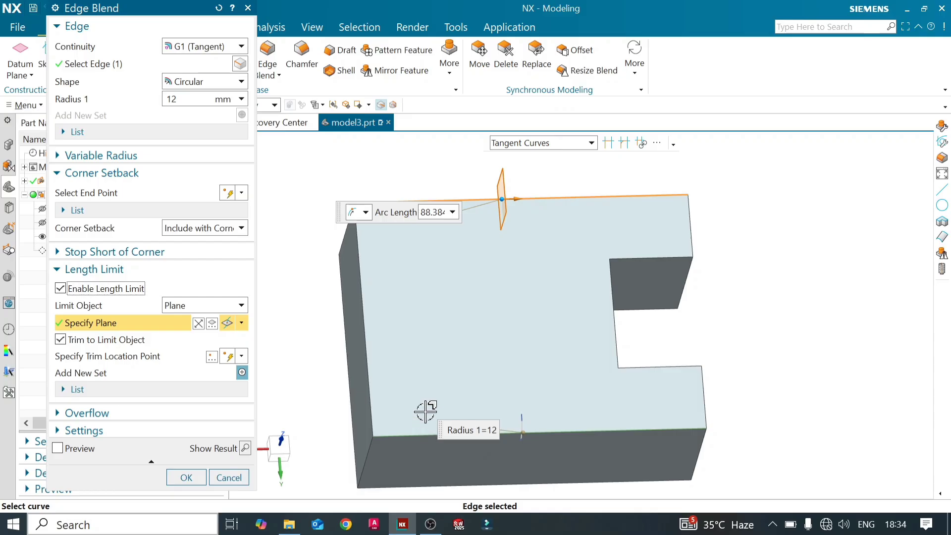
# Move the limit plane to an arc length of 59 mm and preview the trimmed blend.
pyautogui.moveTo(425, 412); pyautogui.dragTo(481, 348, button='middle')
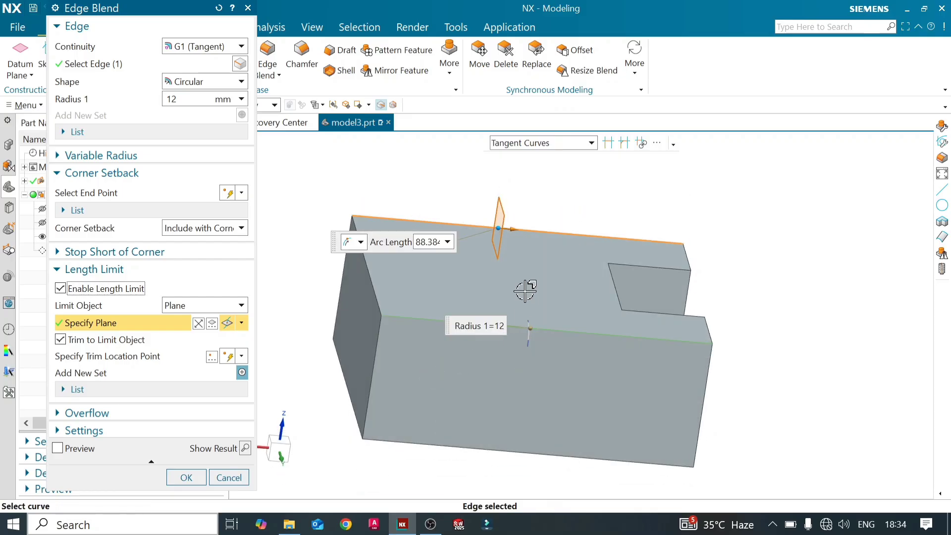
pyautogui.moveTo(511, 279); pyautogui.dragTo(509, 299, button='middle')
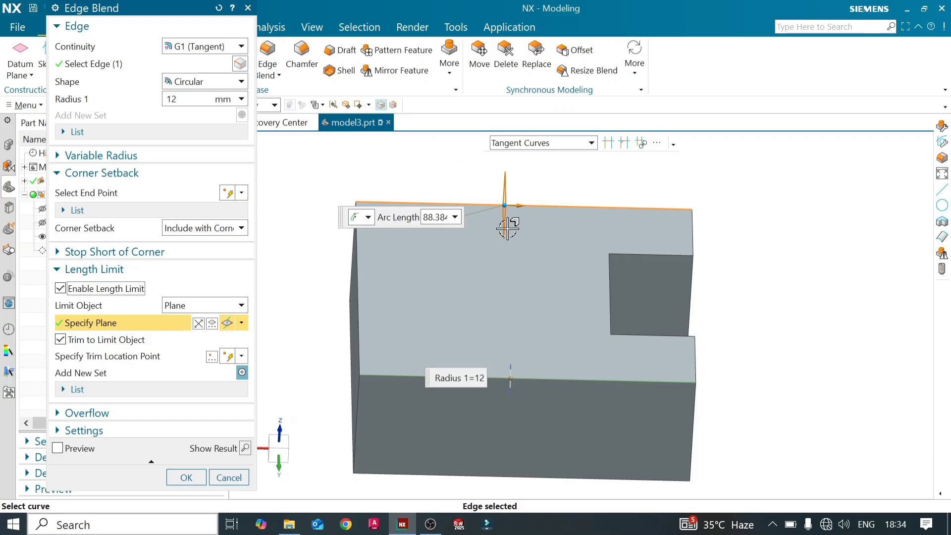
pyautogui.moveTo(505, 205); pyautogui.dragTo(455, 203)
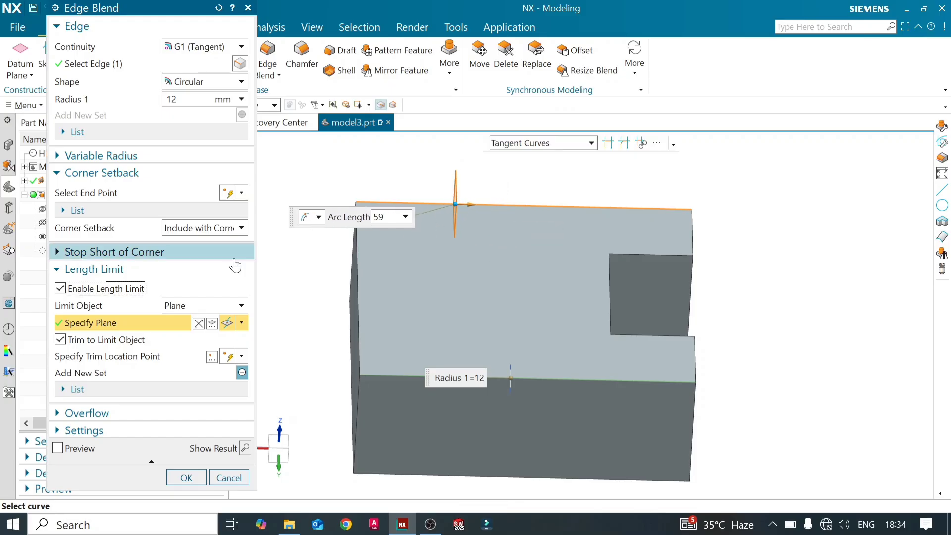
pyautogui.click(245, 449)
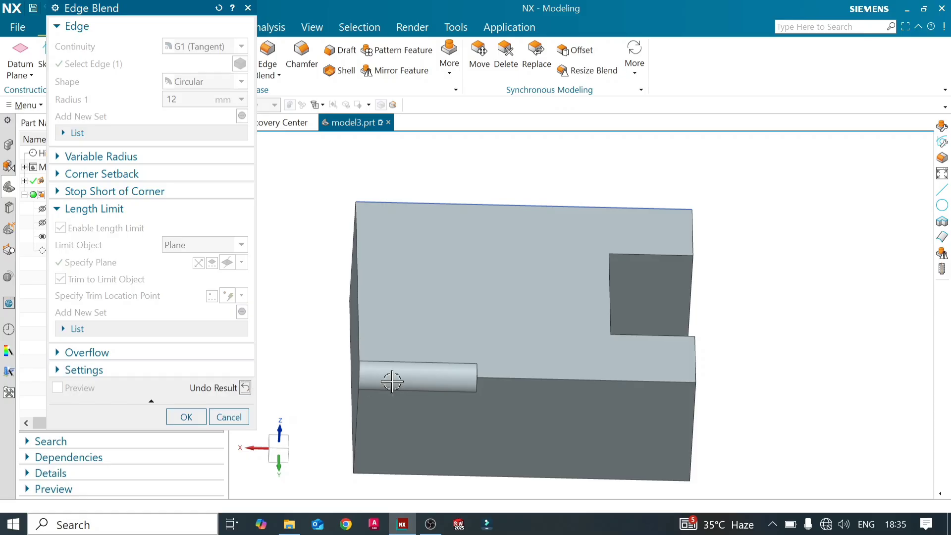
# Reverse the limit plane's direction so the blend covers the opposite part of the long edge, and preview the result.
pyautogui.moveTo(470, 308)
pyautogui.mouseDown(button='middle')
pyautogui.moveTo(475, 270)
pyautogui.moveTo(471, 318)
pyautogui.moveTo(473, 310)
pyautogui.mouseUp(button='middle')
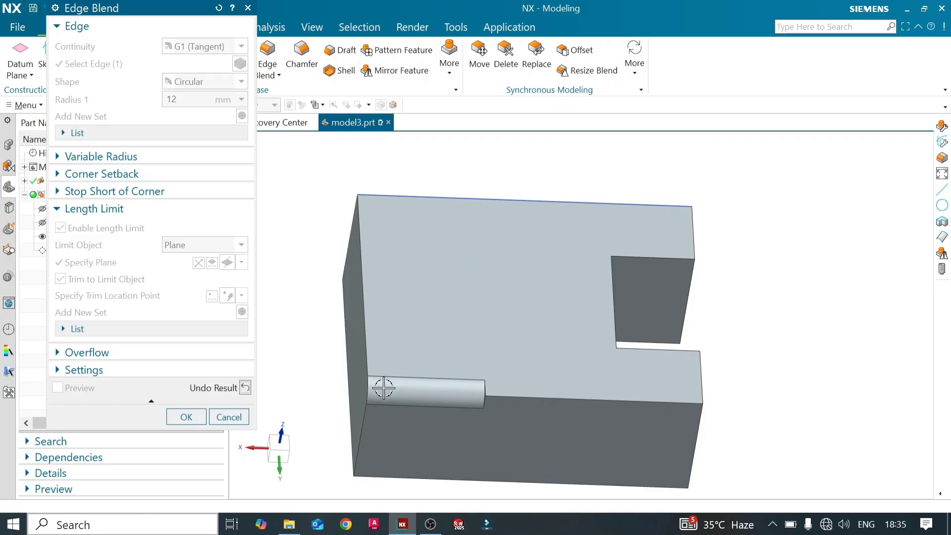
pyautogui.click(245, 388)
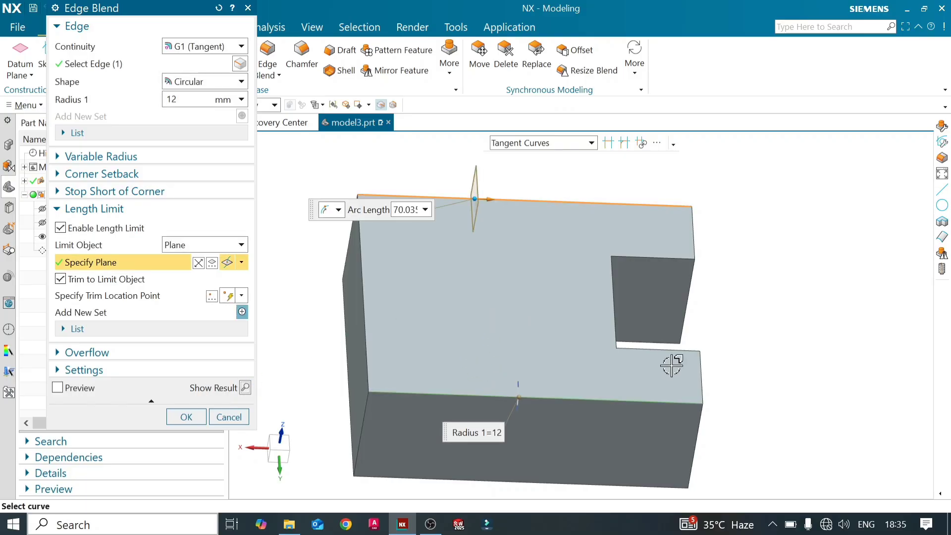
pyautogui.click(198, 263)
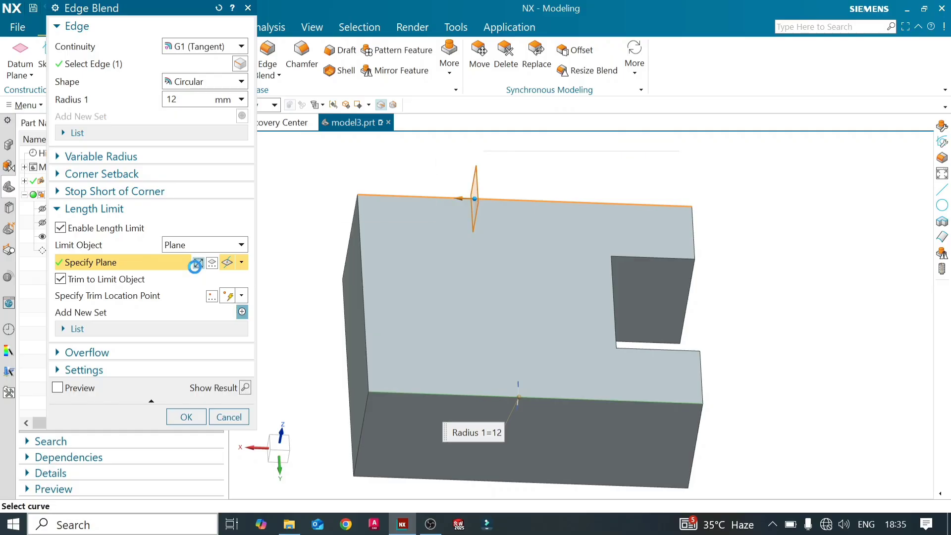
pyautogui.click(245, 387)
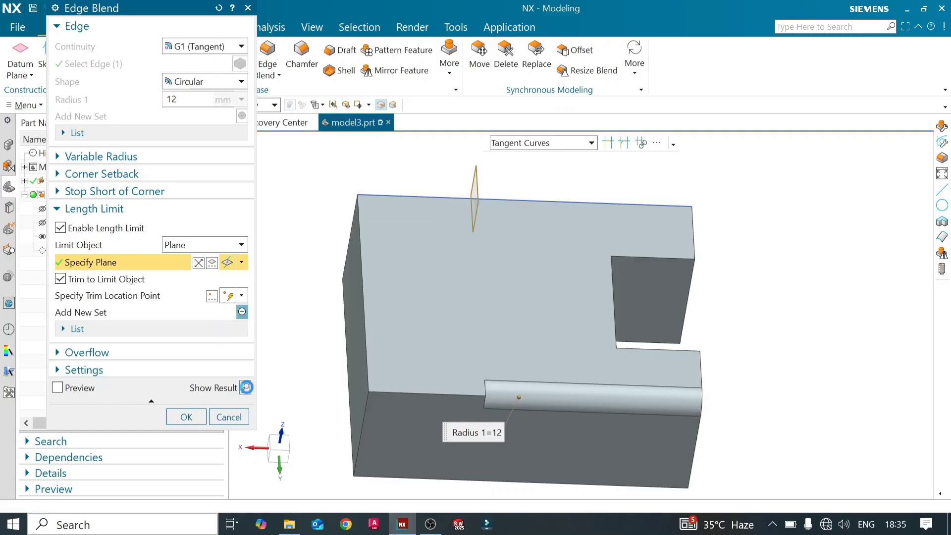
pyautogui.moveTo(473, 344); pyautogui.dragTo(369, 364, button='middle')
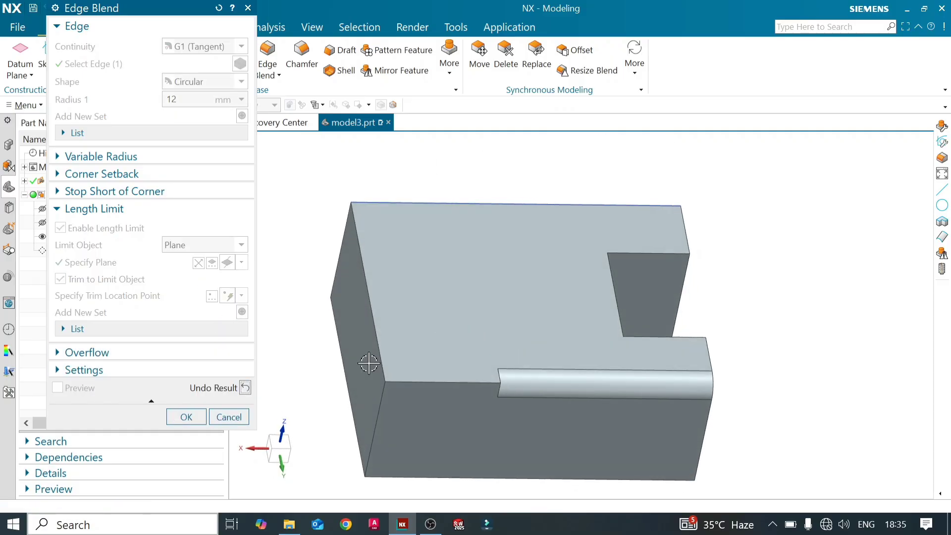
# Return to editing, move the limit plane to an arc length of 79 mm and finish the length-limited blend.
pyautogui.click(245, 387)
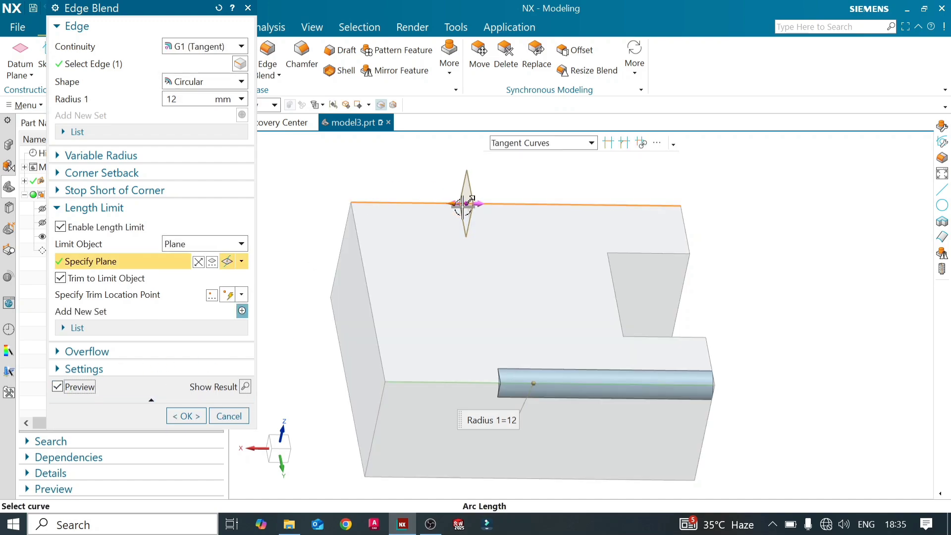
pyautogui.moveTo(466, 203)
pyautogui.mouseDown()
pyautogui.moveTo(577, 212)
pyautogui.moveTo(403, 219)
pyautogui.moveTo(466, 204)
pyautogui.moveTo(547, 213)
pyautogui.moveTo(480, 211)
pyautogui.mouseUp()
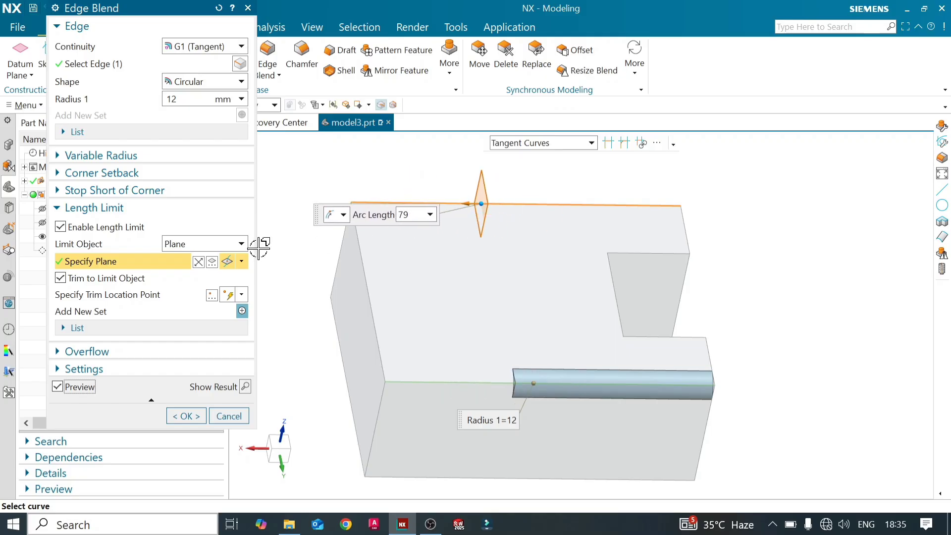
pyautogui.click(202, 414)
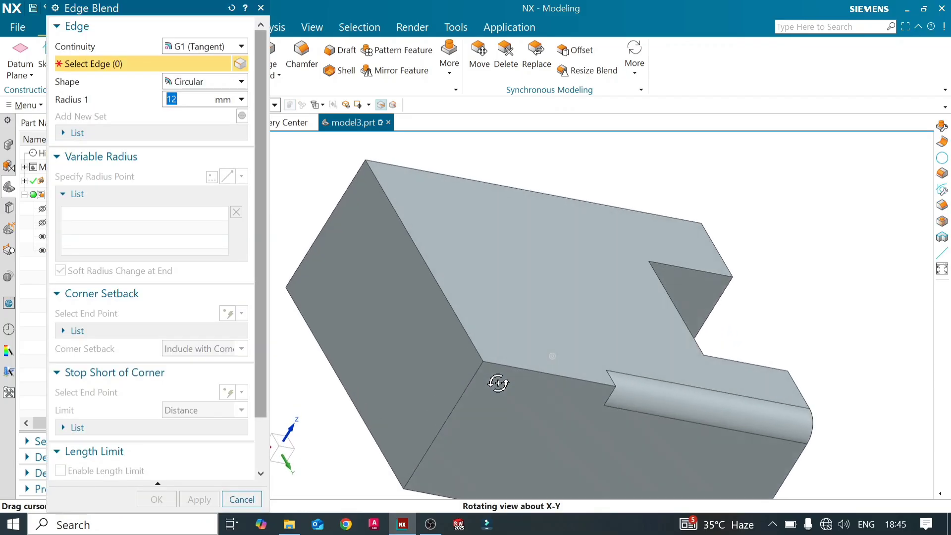
# Blend two adjoining top edges of the notch and the vertical inner corner edge between them with a 12 mm radius.
pyautogui.moveTo(497, 381); pyautogui.dragTo(480, 397, button='middle')
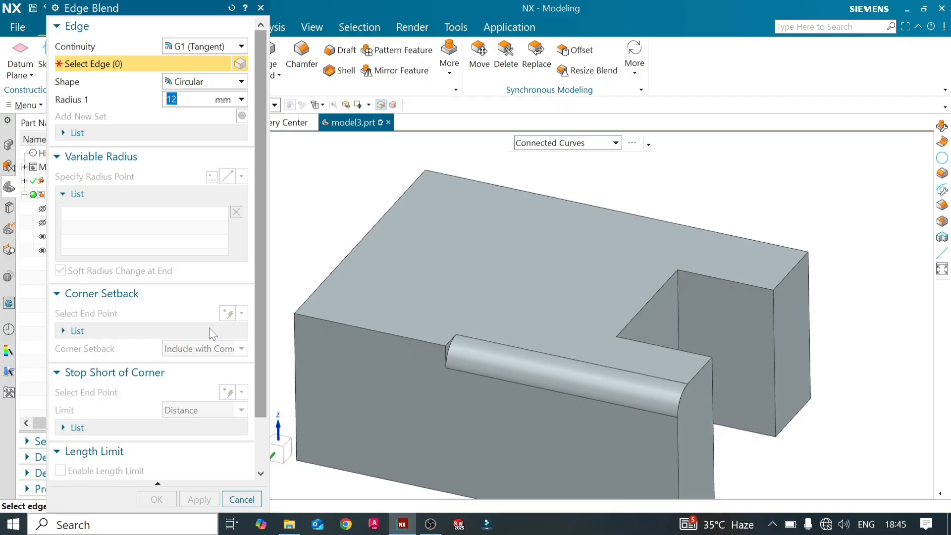
pyautogui.click(698, 275)
pyautogui.click(661, 289)
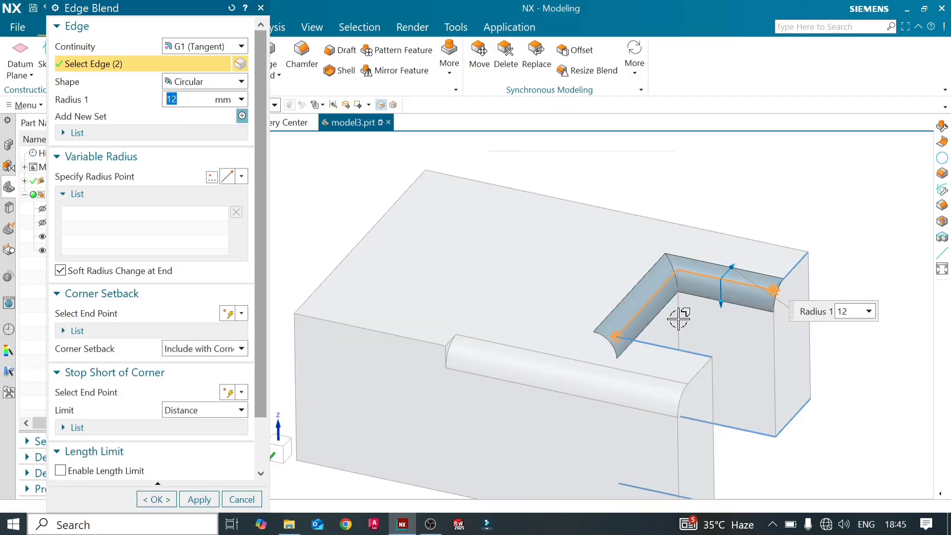
pyautogui.click(678, 319)
pyautogui.moveTo(569, 314); pyautogui.dragTo(525, 303, button='middle')
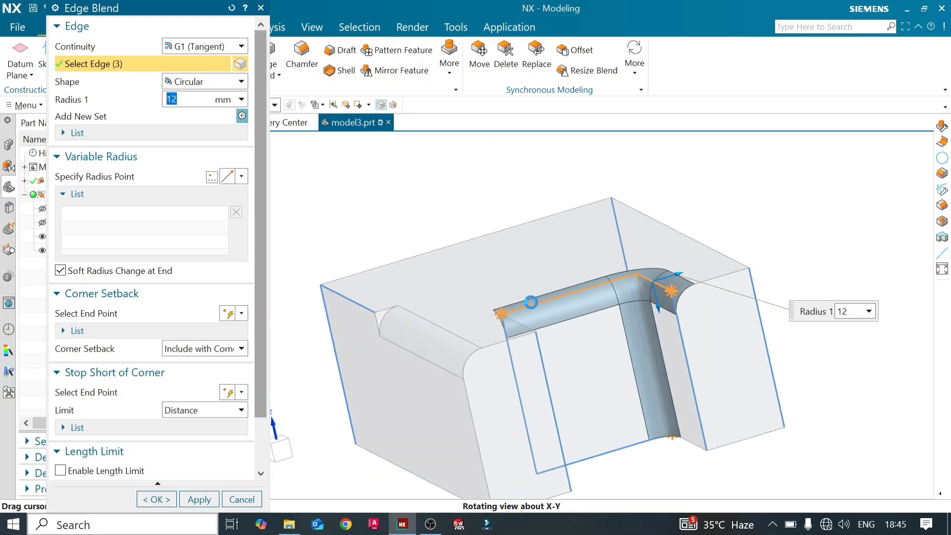
pyautogui.click(197, 500)
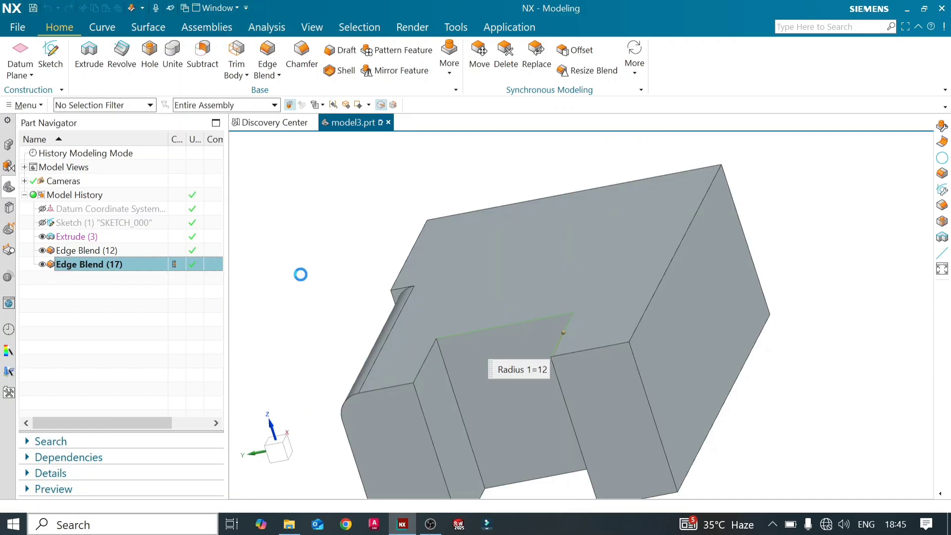
# Add the notch's remaining top edge and other vertical inner corner edge to the 12 mm blend and finish it.
pyautogui.click(424, 351)
pyautogui.click(465, 410)
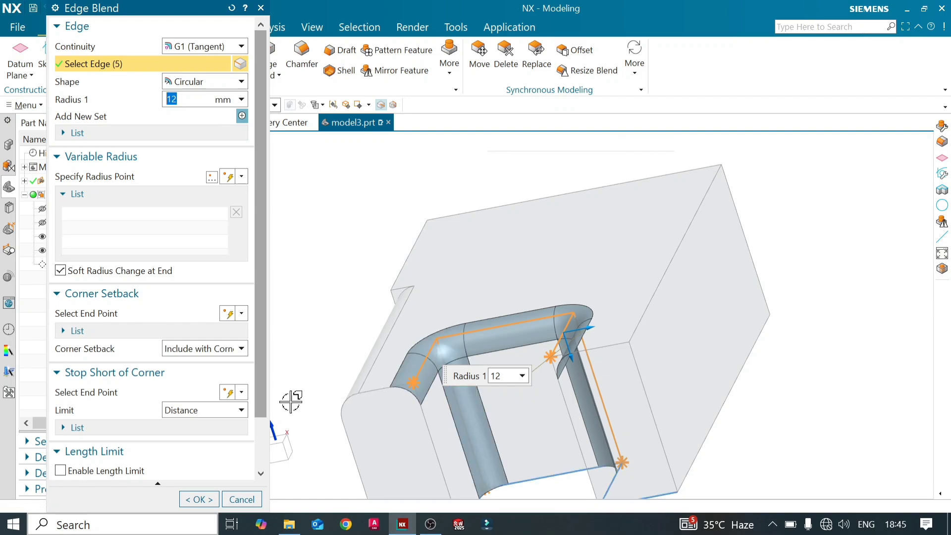
pyautogui.moveTo(517, 394); pyautogui.dragTo(743, 338, button='middle')
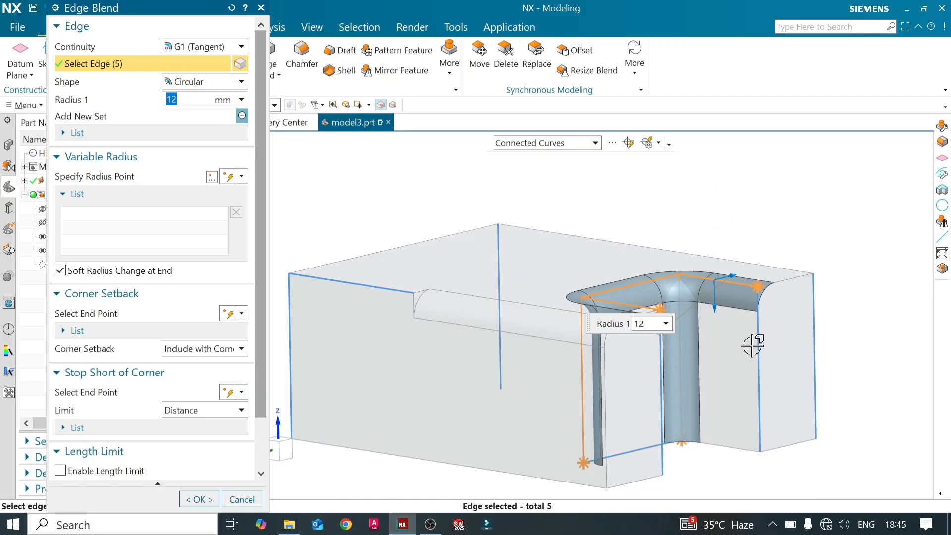
pyautogui.click(198, 497)
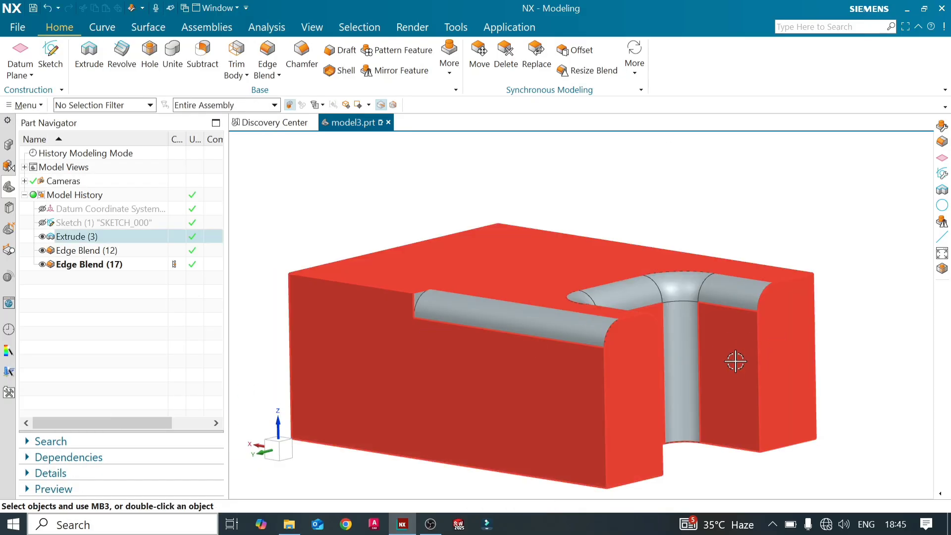
# Examine the finished blends around the notch and along the block's long top edge from several angles.
pyautogui.moveTo(735, 361); pyautogui.dragTo(630, 396, button='middle')
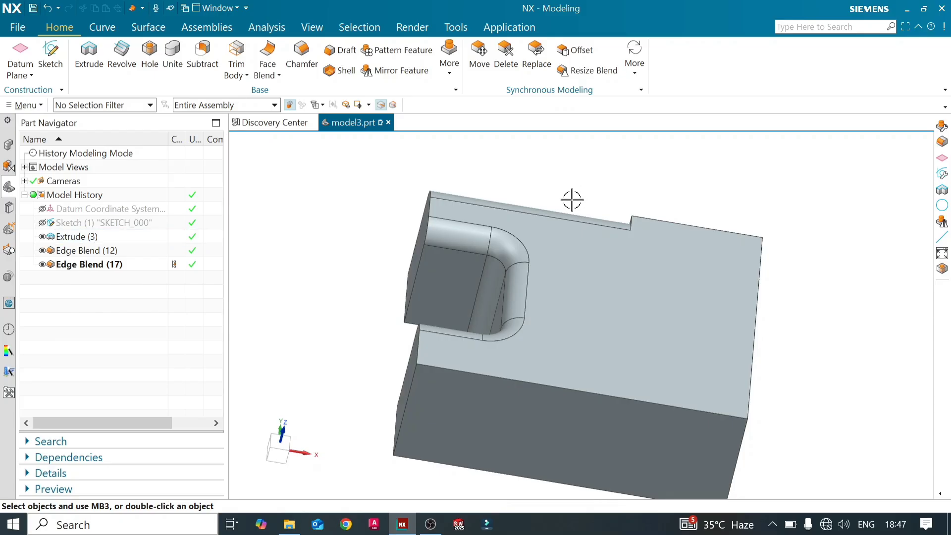
pyautogui.moveTo(584, 250); pyautogui.dragTo(567, 213, button='middle')
pyautogui.scroll(-1, 558, 174)
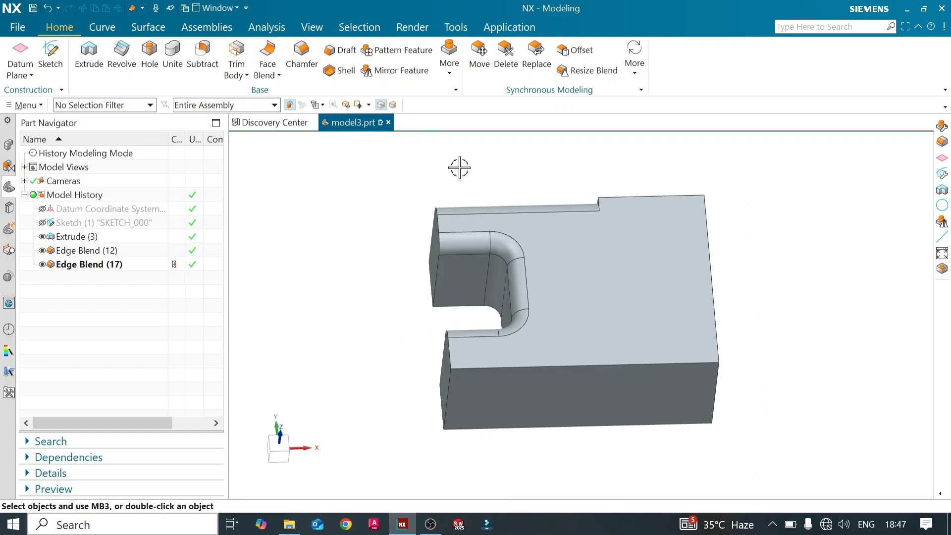
pyautogui.scroll(-1, 560, 294)
pyautogui.scroll(2, 576, 215)
pyautogui.scroll(-1, 493, 191)
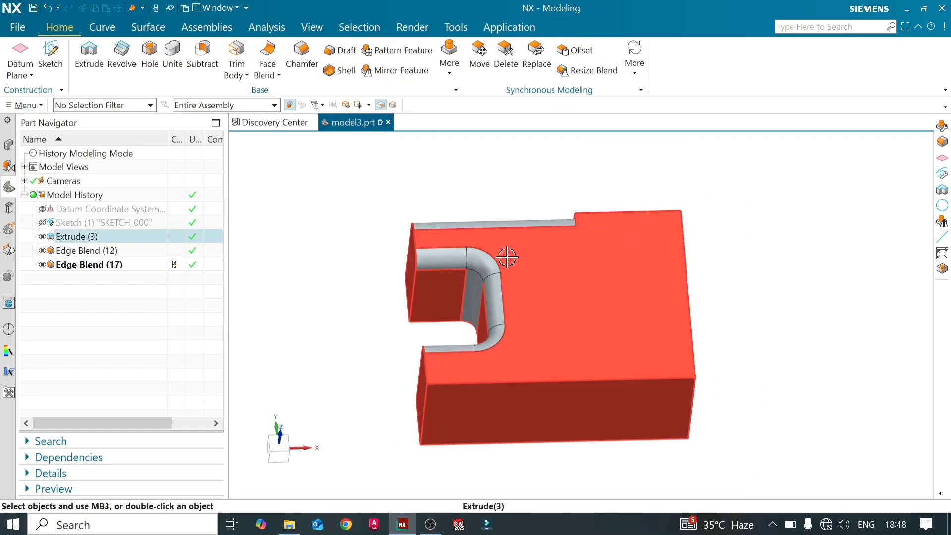
pyautogui.scroll(1, 500, 164)
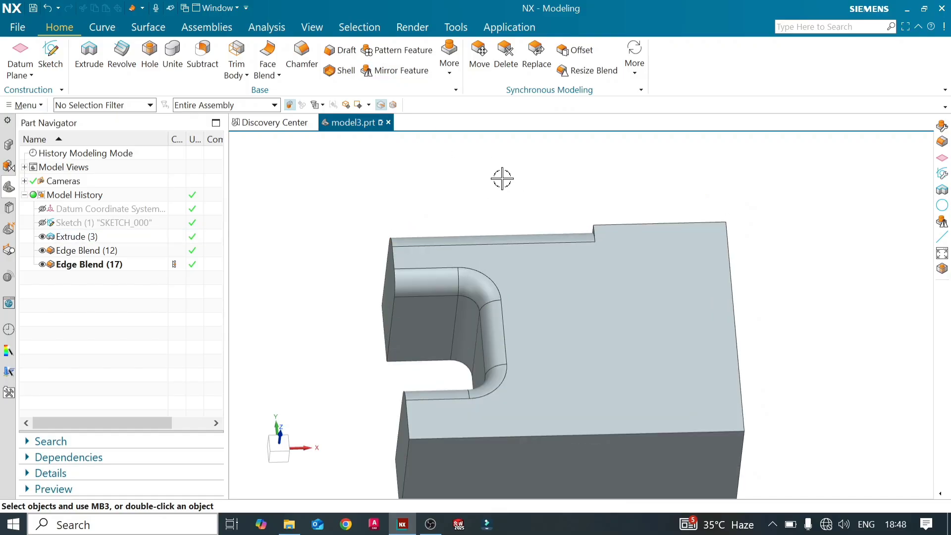
pyautogui.scroll(-1, 502, 179)
pyautogui.scroll(1, 518, 193)
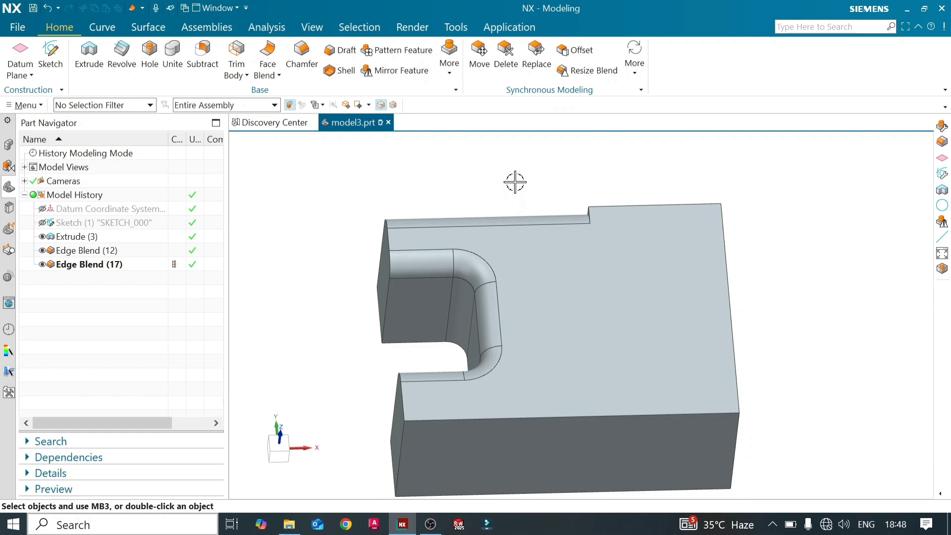
pyautogui.scroll(-1, 525, 230)
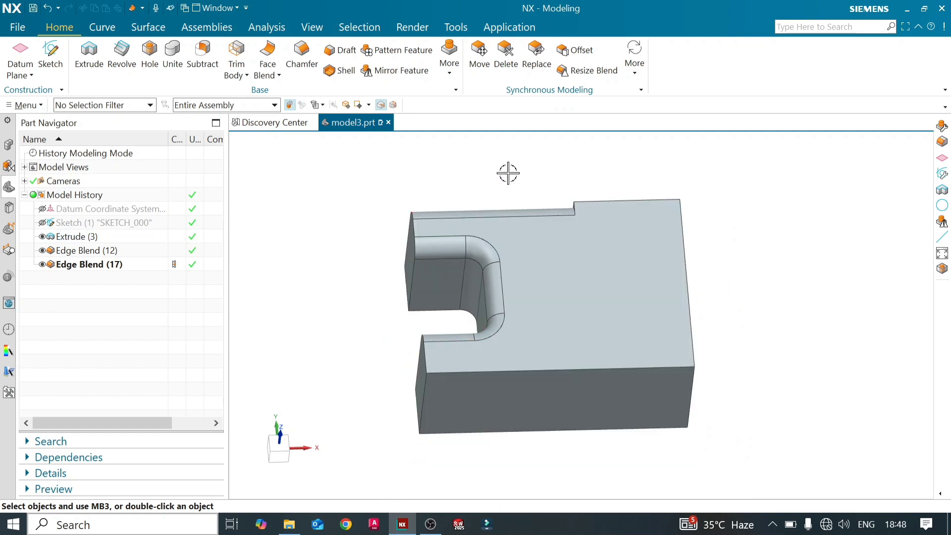